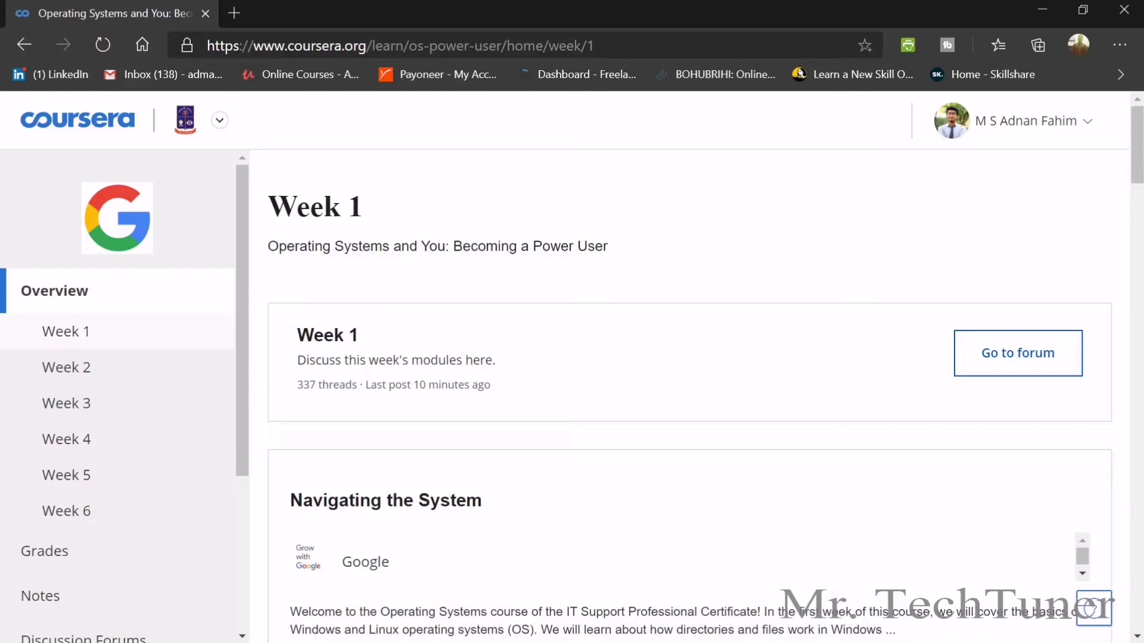
Open the Basic Commands practice quiz and view feedback on its passed attempt.
{"action": "scroll", "coordinate": [373, 261], "scroll_direction": "down", "scroll_amount": 8}
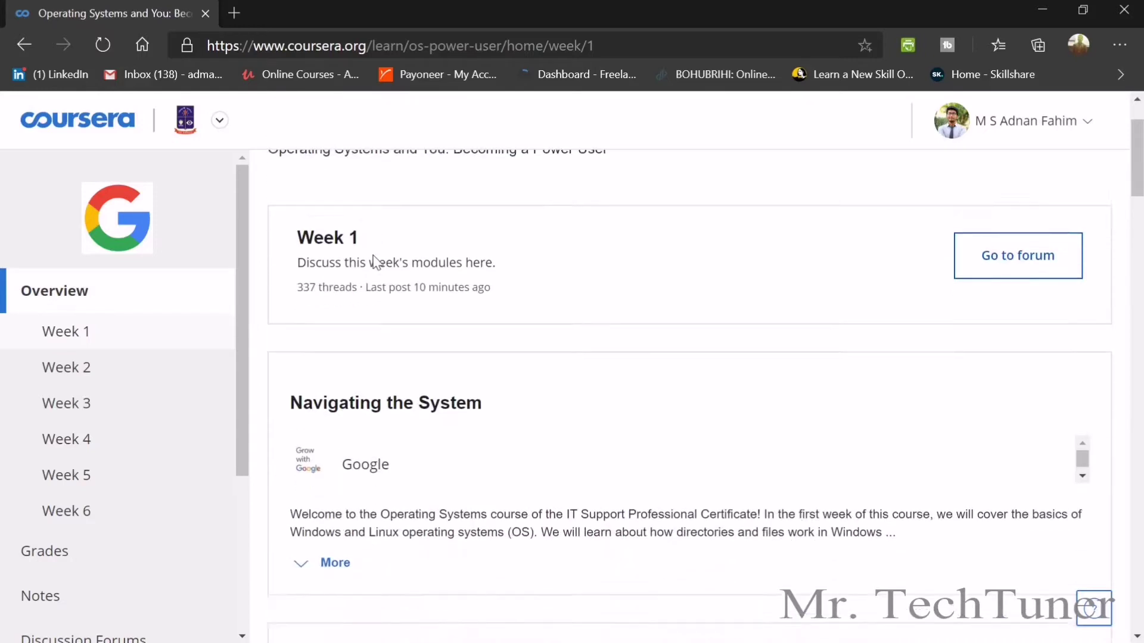
{"action": "scroll", "coordinate": [391, 320], "scroll_direction": "down", "scroll_amount": 3}
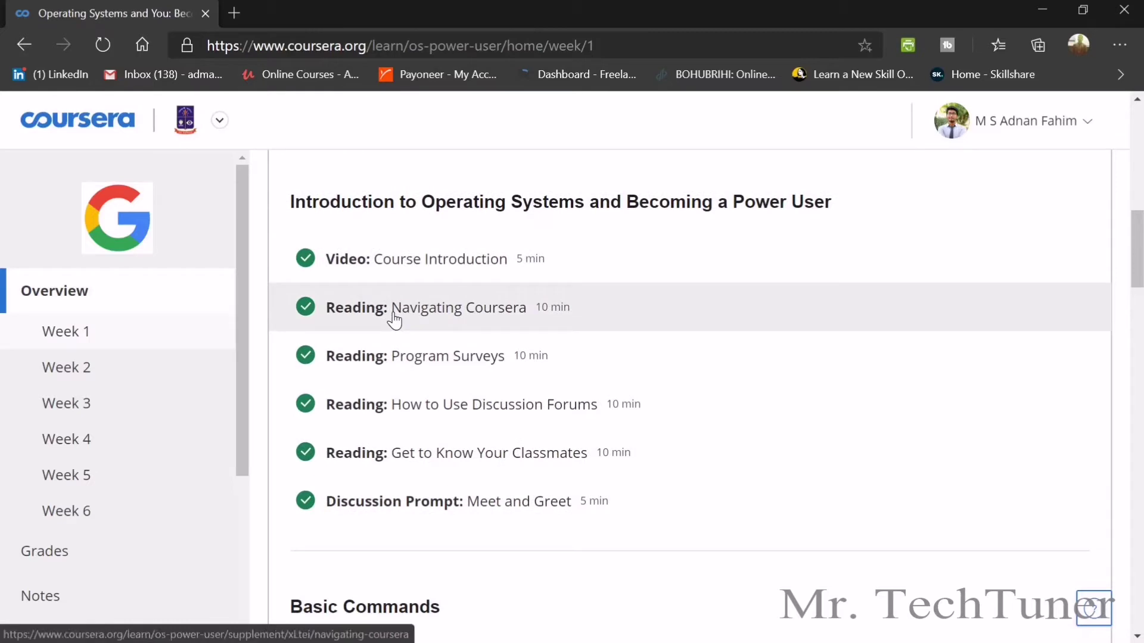
{"action": "scroll", "coordinate": [393, 320], "scroll_direction": "down", "scroll_amount": 6}
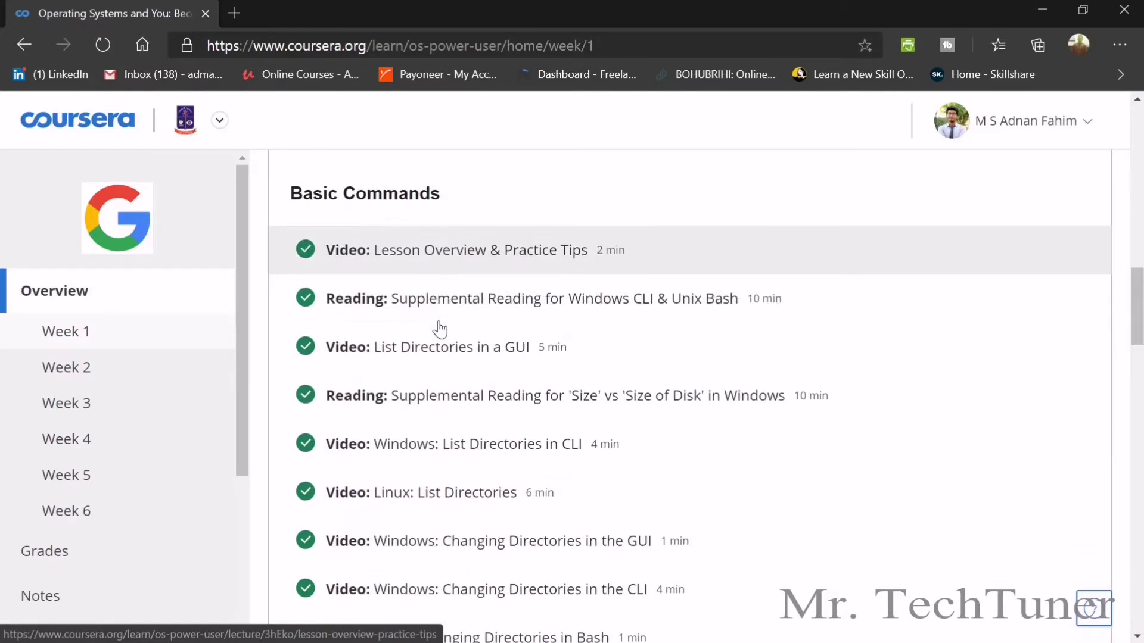
{"action": "scroll", "coordinate": [446, 331], "scroll_direction": "down", "scroll_amount": 5}
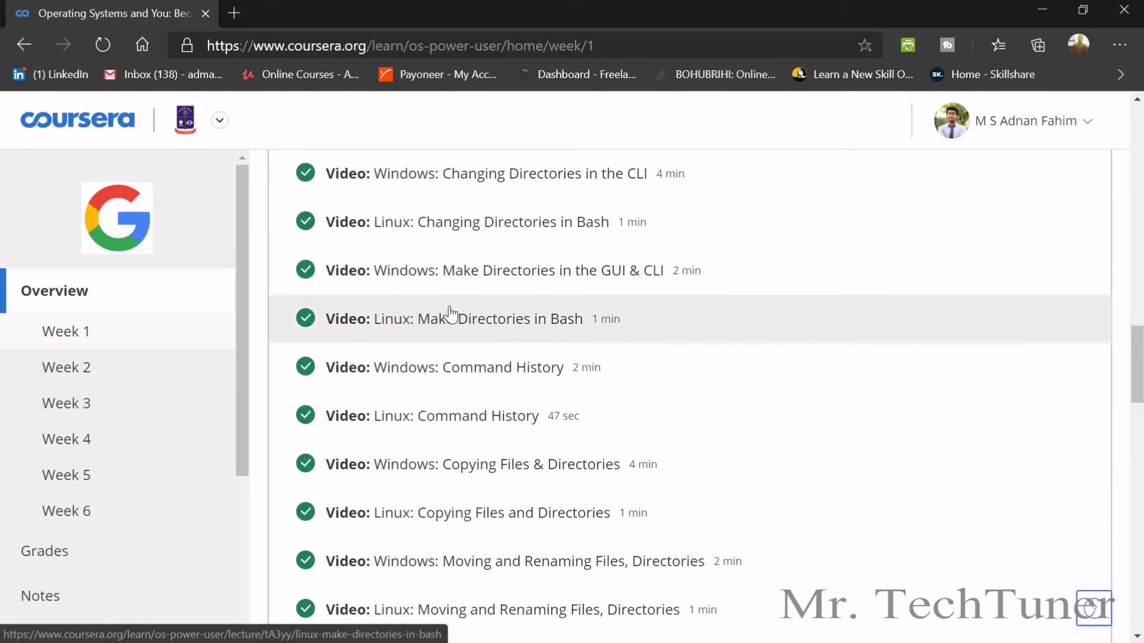
{"action": "scroll", "coordinate": [450, 315], "scroll_direction": "down", "scroll_amount": 3}
{"action": "scroll", "coordinate": [450, 315], "scroll_direction": "down", "scroll_amount": 4}
{"action": "left_click", "coordinate": [450, 398]}
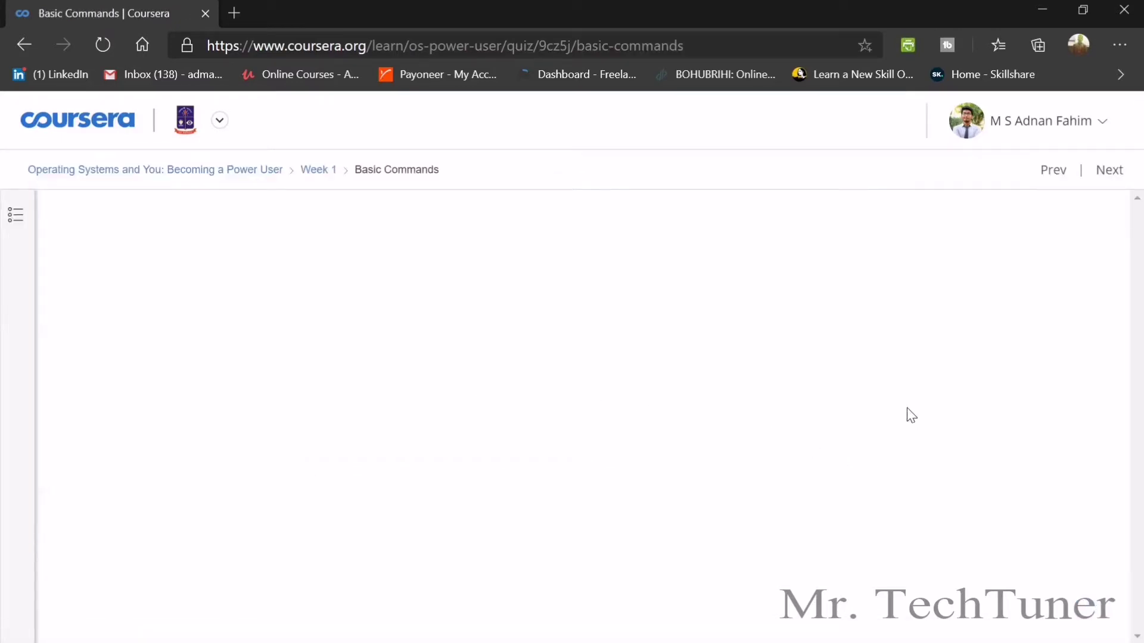
{"action": "left_click", "coordinate": [978, 510]}
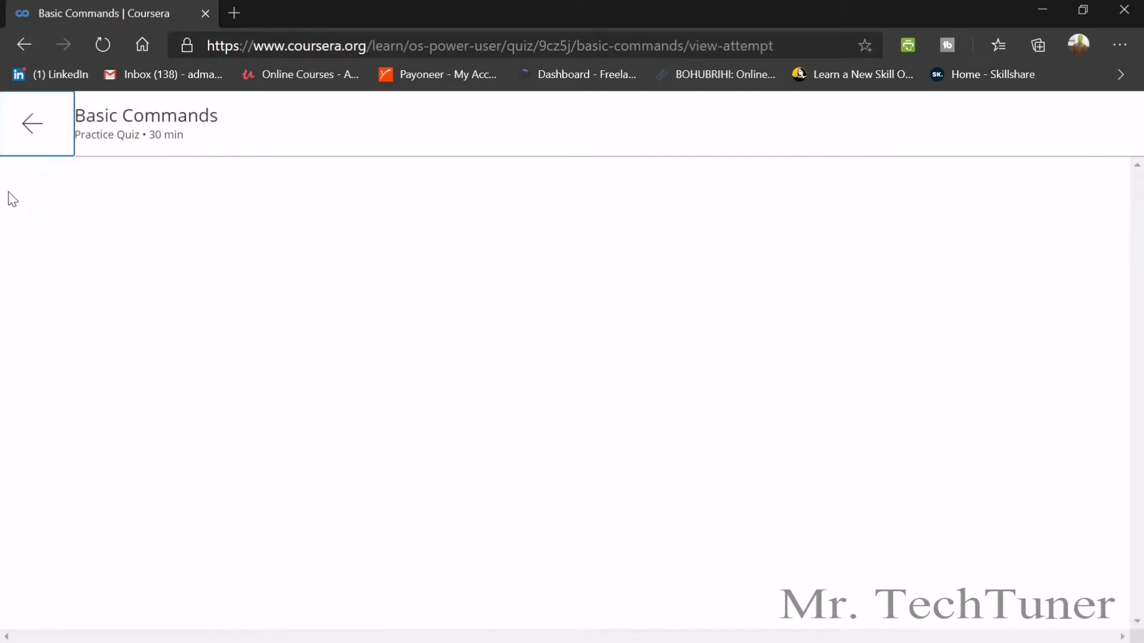
Review the correct cd answers: cd ~/Pictures/Alaska, cd ../Alaska and cd /home/cindy/Pictures/Alaska.
{"action": "scroll", "coordinate": [238, 250], "scroll_direction": "down", "scroll_amount": 2}
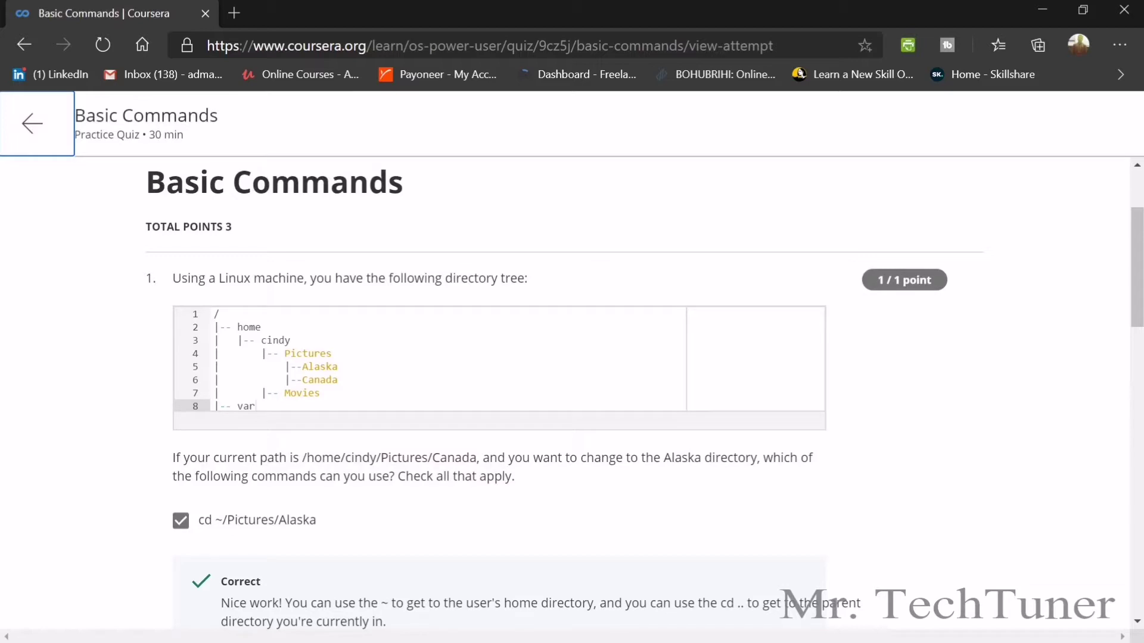
{"action": "scroll", "coordinate": [312, 373], "scroll_direction": "down", "scroll_amount": 1}
{"action": "scroll", "coordinate": [499, 393], "scroll_direction": "down", "scroll_amount": 1}
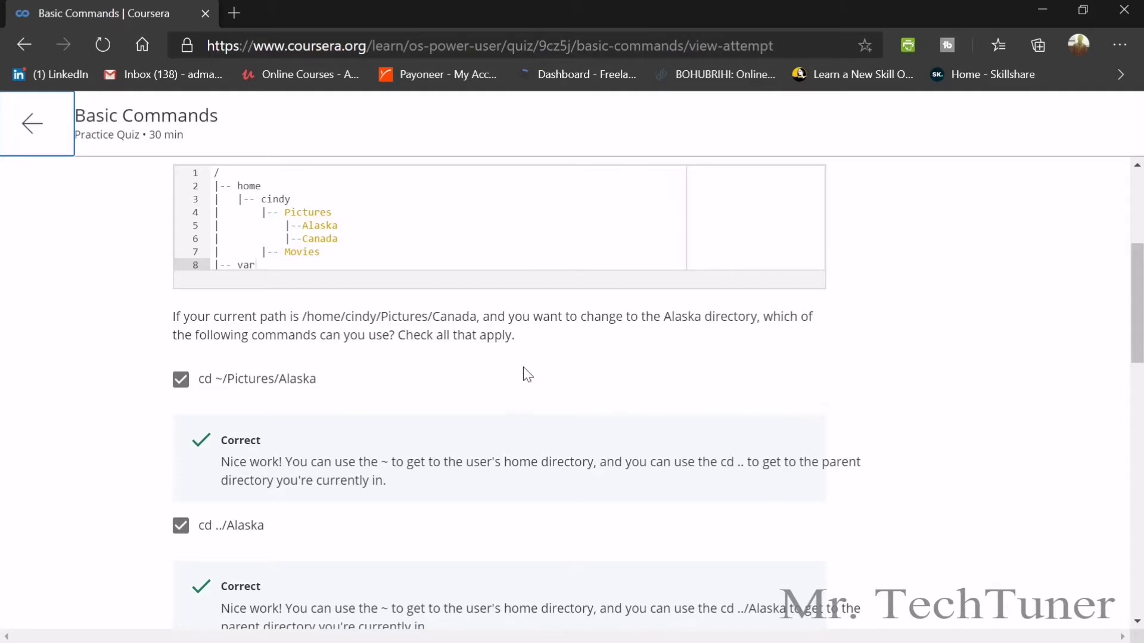
{"action": "scroll", "coordinate": [60, 371], "scroll_direction": "down", "scroll_amount": 1}
{"action": "left_click", "coordinate": [200, 310]}
{"action": "scroll", "coordinate": [158, 320], "scroll_direction": "down", "scroll_amount": 2}
{"action": "left_click", "coordinate": [202, 314]}
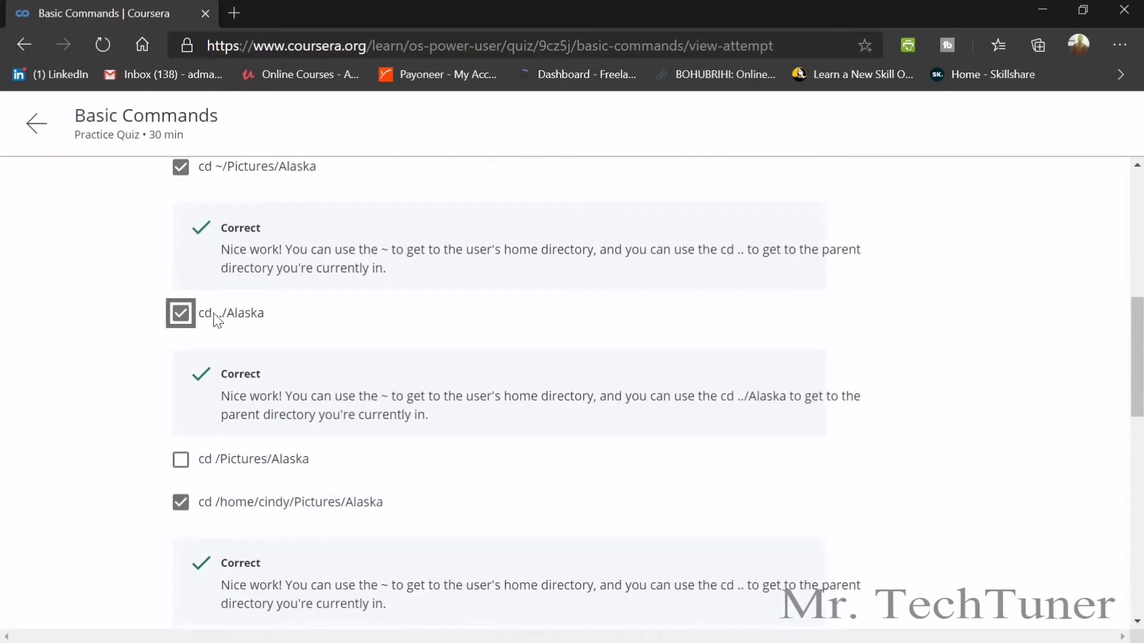
{"action": "scroll", "coordinate": [204, 381], "scroll_direction": "down", "scroll_amount": 2}
{"action": "left_click", "coordinate": [237, 368]}
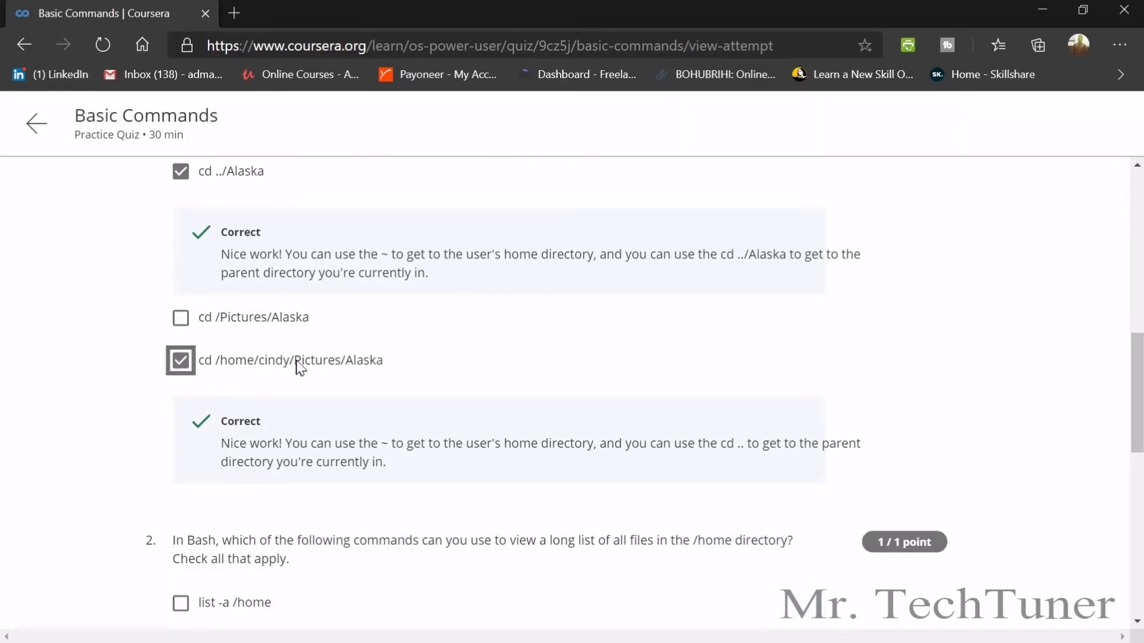
Check the correct ls -la /home answer and the remaining feedback, then close the review.
{"action": "scroll", "coordinate": [357, 371], "scroll_direction": "up", "scroll_amount": 3}
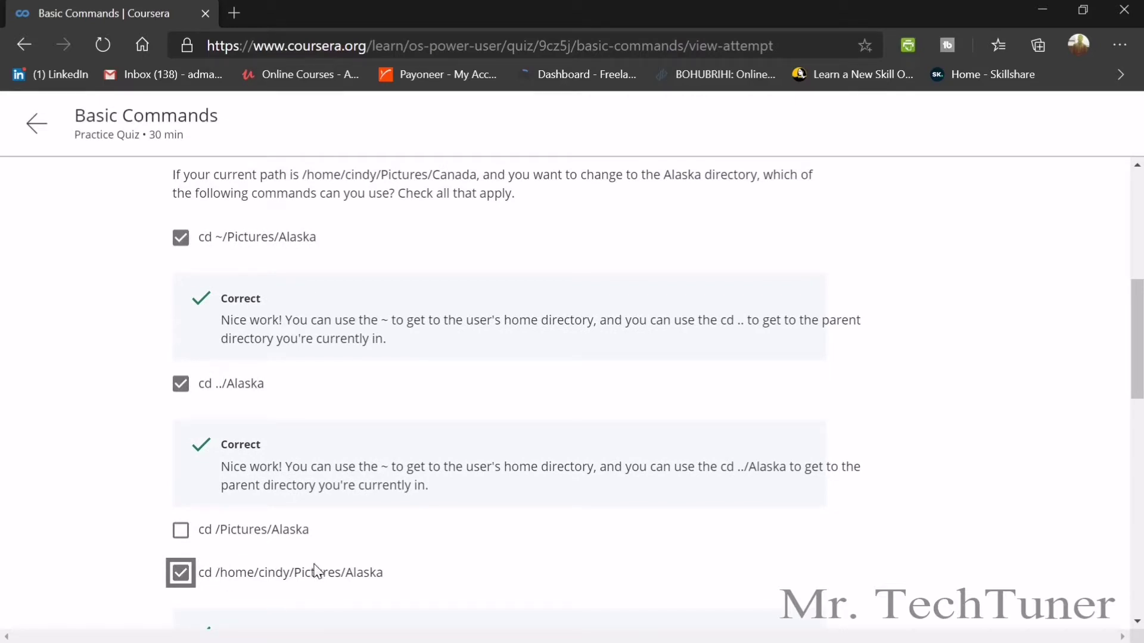
{"action": "scroll", "coordinate": [256, 355], "scroll_direction": "down", "scroll_amount": 7}
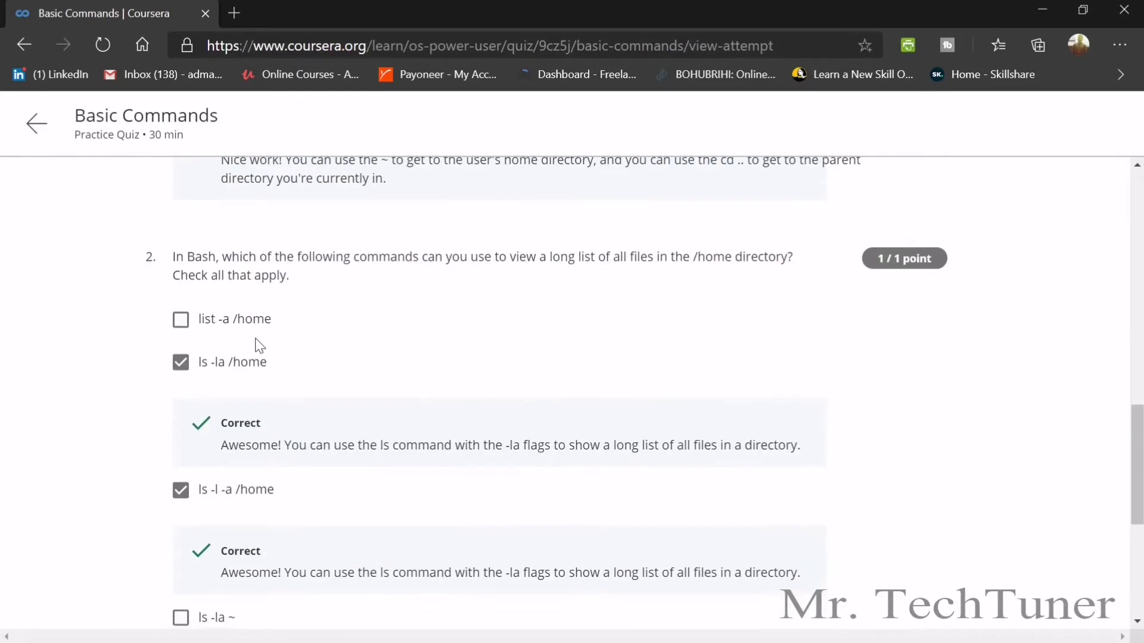
{"action": "scroll", "coordinate": [260, 345], "scroll_direction": "down", "scroll_amount": 1}
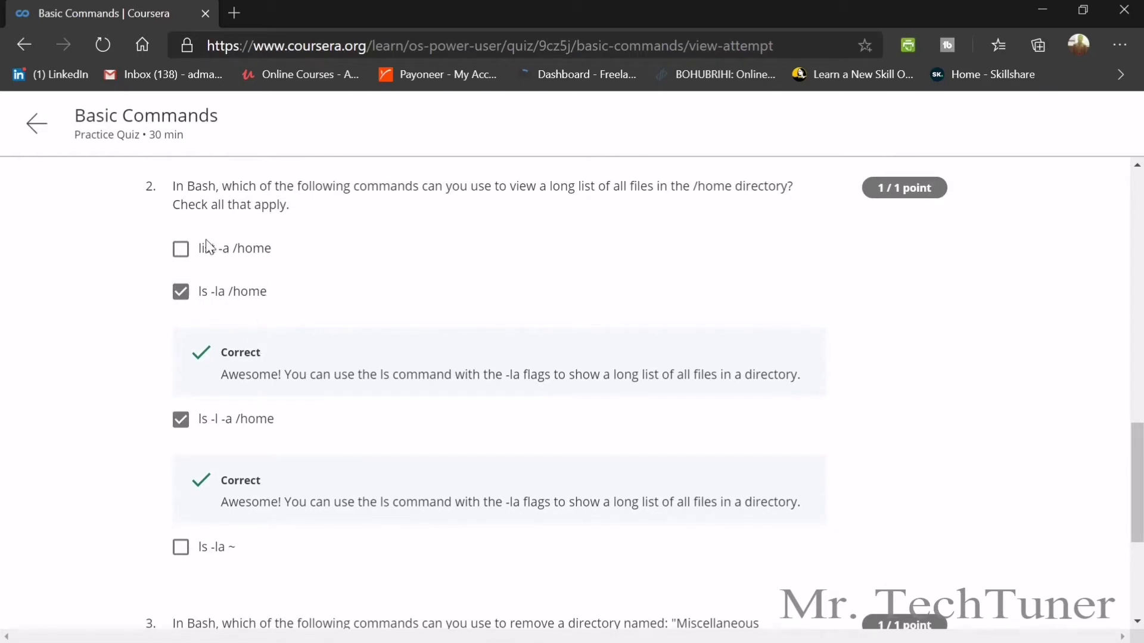
{"action": "left_click", "coordinate": [256, 292]}
{"action": "scroll", "coordinate": [256, 292], "scroll_direction": "down", "scroll_amount": 2}
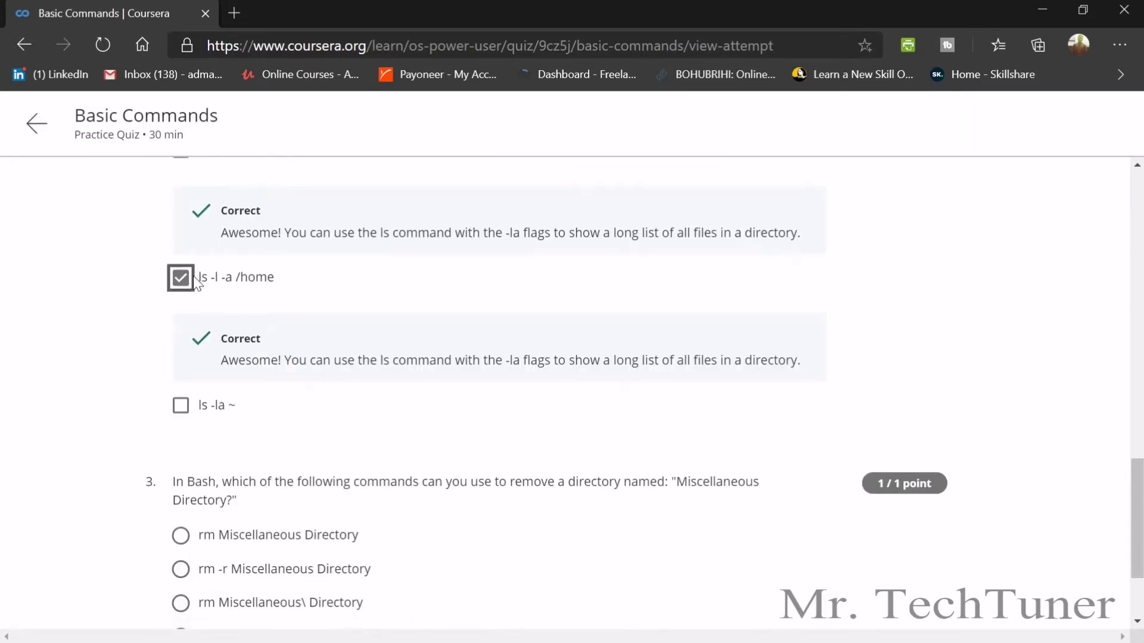
{"action": "scroll", "coordinate": [250, 226], "scroll_direction": "down", "scroll_amount": 2}
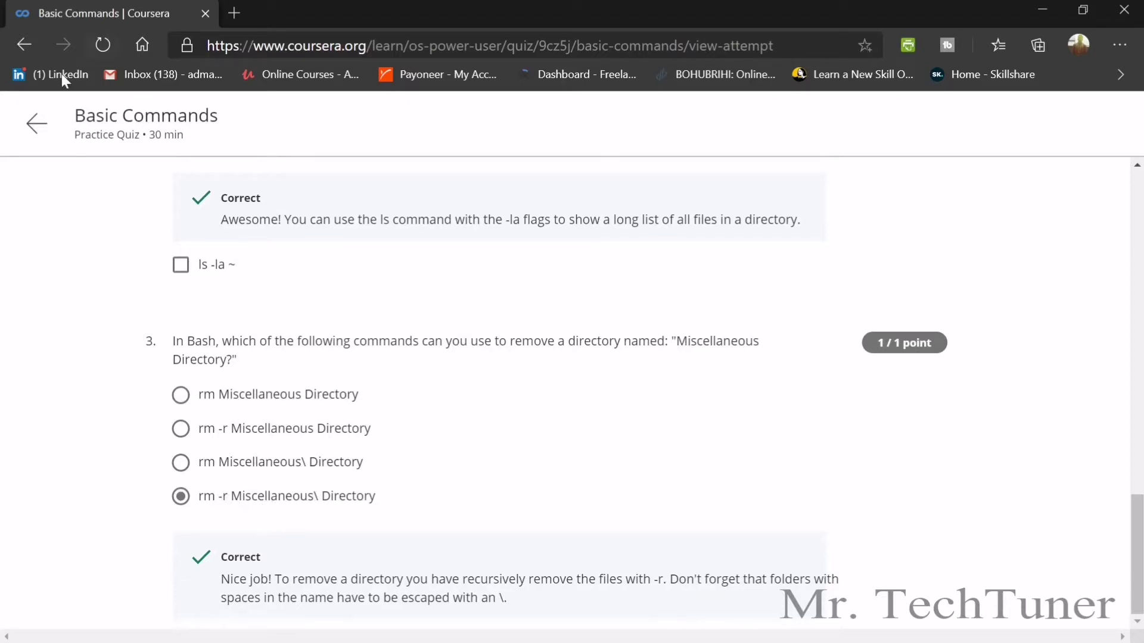
{"action": "scroll", "coordinate": [30, 125], "scroll_direction": "up", "scroll_amount": 8}
{"action": "left_click", "coordinate": [35, 125]}
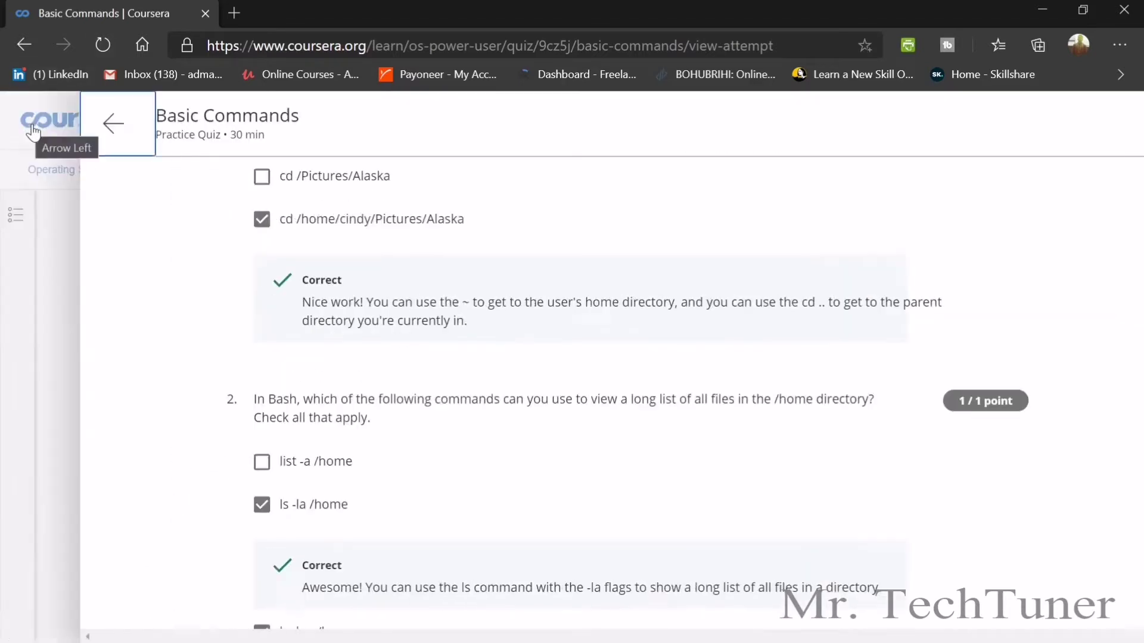
Go back to the Week 1 page and open the File and Text Manipulation practice quiz.
{"action": "left_click", "coordinate": [314, 171]}
{"action": "scroll", "coordinate": [599, 309], "scroll_direction": "down", "scroll_amount": 20}
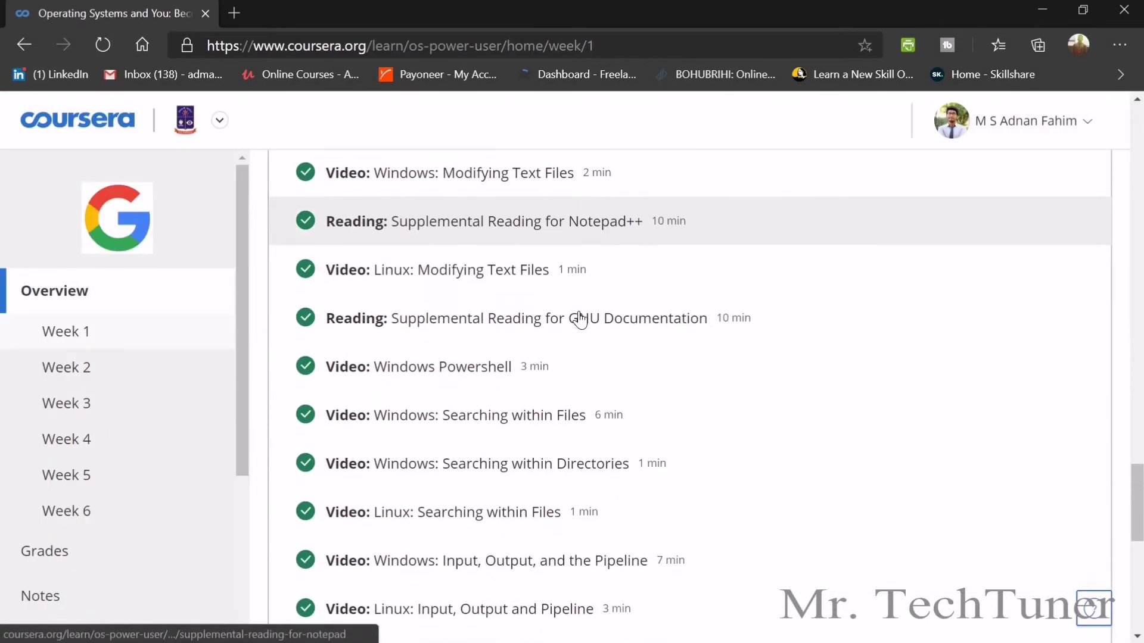
{"action": "scroll", "coordinate": [571, 307], "scroll_direction": "up", "scroll_amount": 5}
{"action": "scroll", "coordinate": [569, 307], "scroll_direction": "down", "scroll_amount": 2}
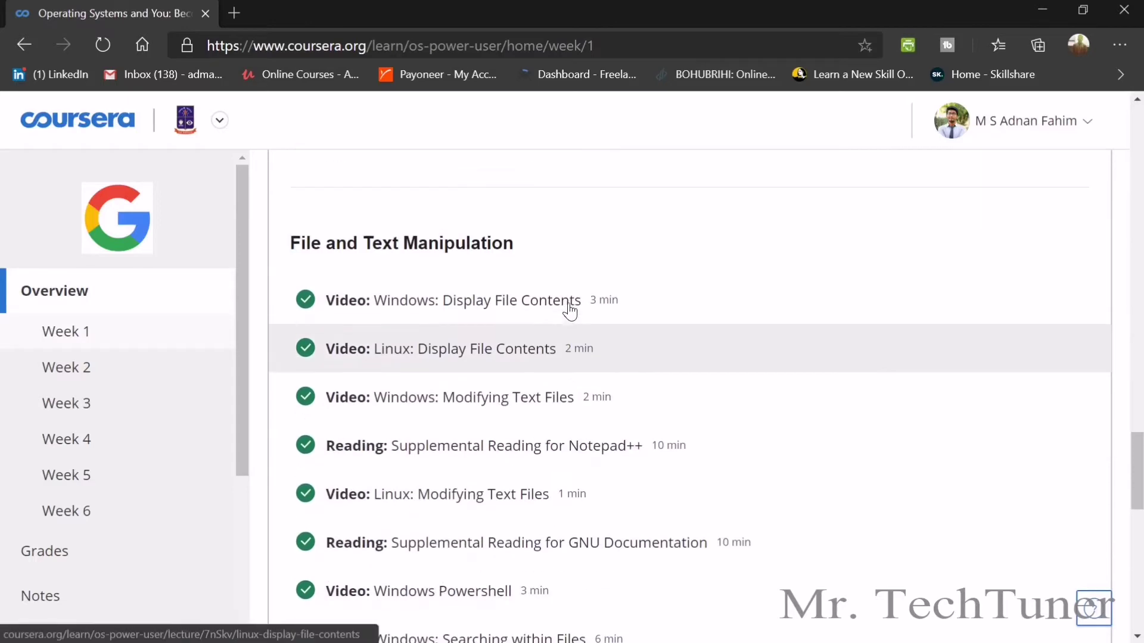
{"action": "scroll", "coordinate": [568, 309], "scroll_direction": "down", "scroll_amount": 5}
{"action": "scroll", "coordinate": [564, 316], "scroll_direction": "down", "scroll_amount": 8}
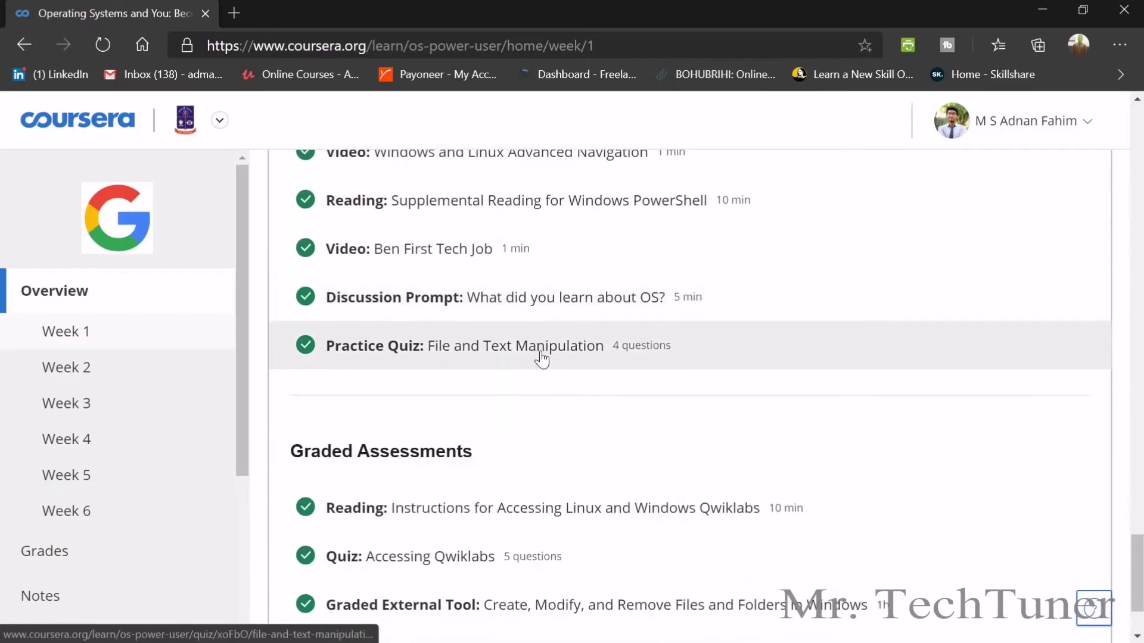
{"action": "left_click", "coordinate": [542, 358]}
View feedback on the passed attempt and check the correct grep fruit answer.
{"action": "left_click", "coordinate": [953, 517]}
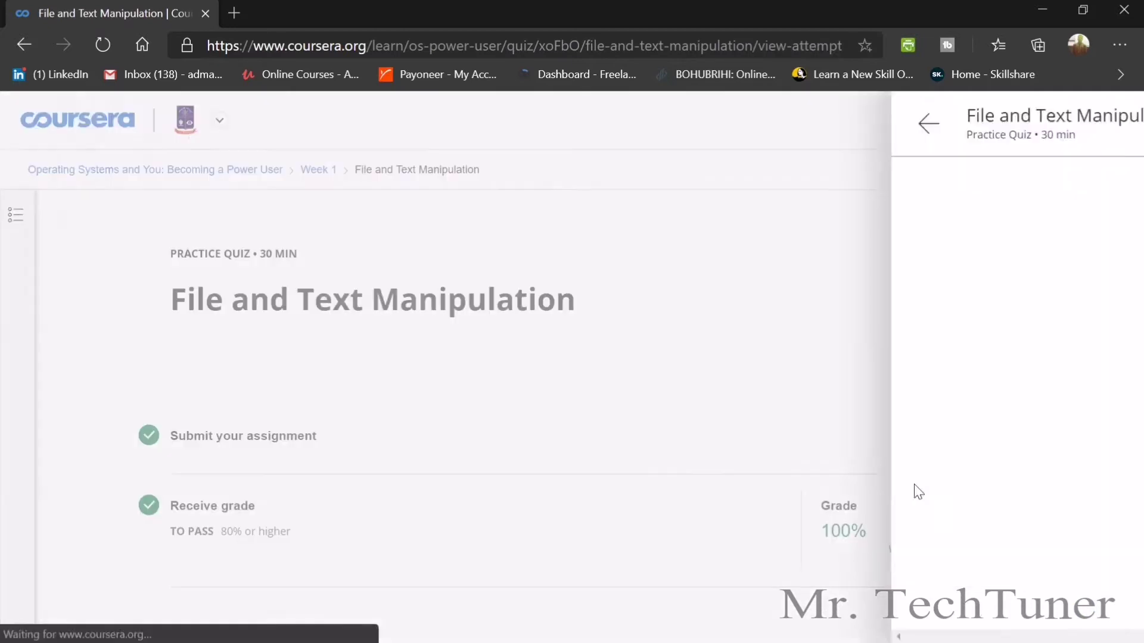
{"action": "scroll", "coordinate": [343, 288], "scroll_direction": "down", "scroll_amount": 1}
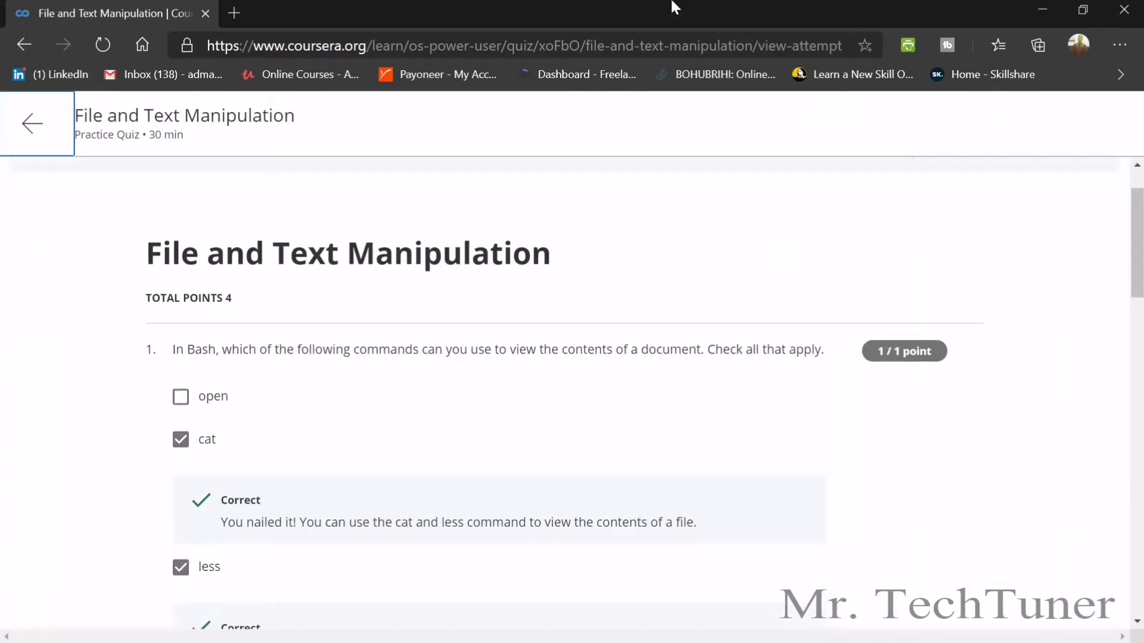
{"action": "scroll", "coordinate": [468, 361], "scroll_direction": "down", "scroll_amount": 1}
{"action": "scroll", "coordinate": [467, 363], "scroll_direction": "down", "scroll_amount": 2}
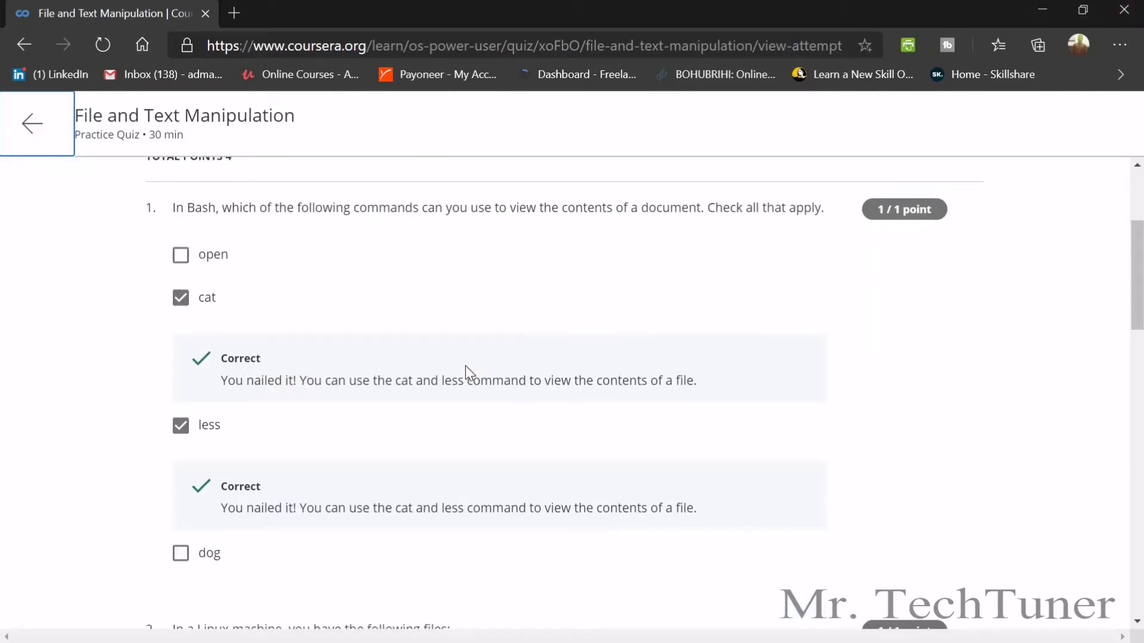
{"action": "scroll", "coordinate": [401, 304], "scroll_direction": "down", "scroll_amount": 2}
{"action": "scroll", "coordinate": [400, 305], "scroll_direction": "down", "scroll_amount": 2}
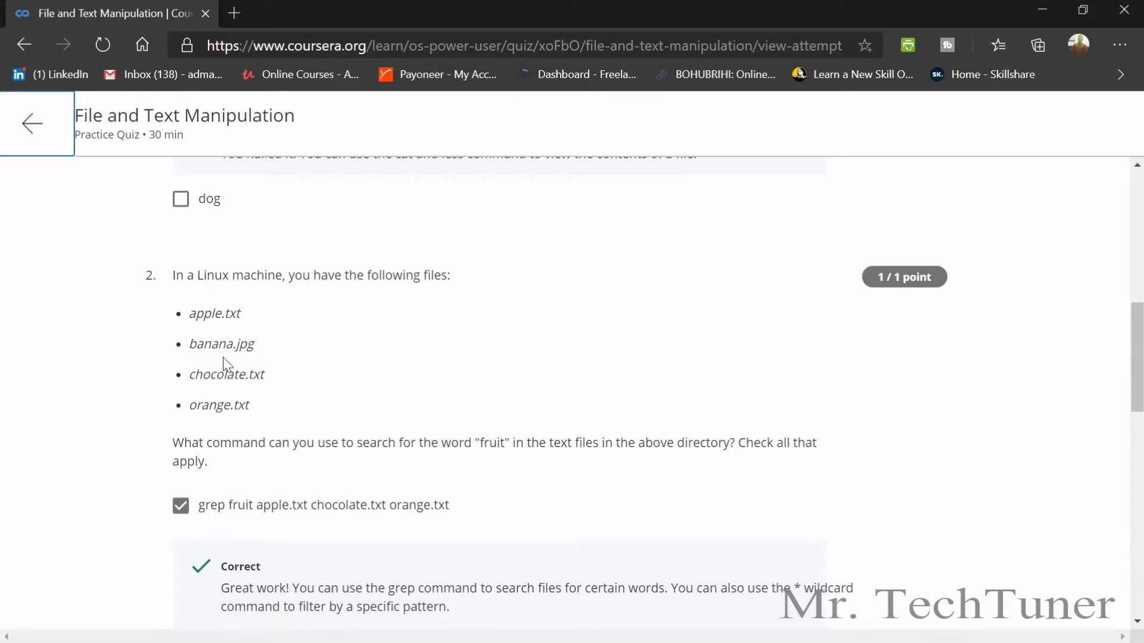
{"action": "scroll", "coordinate": [280, 393], "scroll_direction": "down", "scroll_amount": 1}
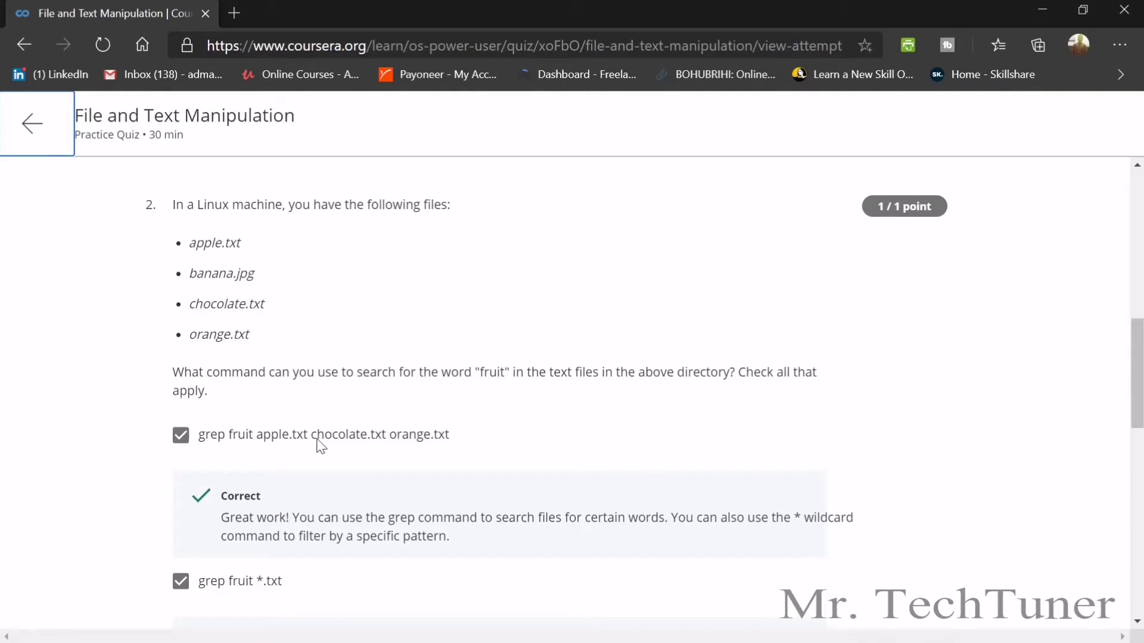
{"action": "left_click", "coordinate": [205, 439]}
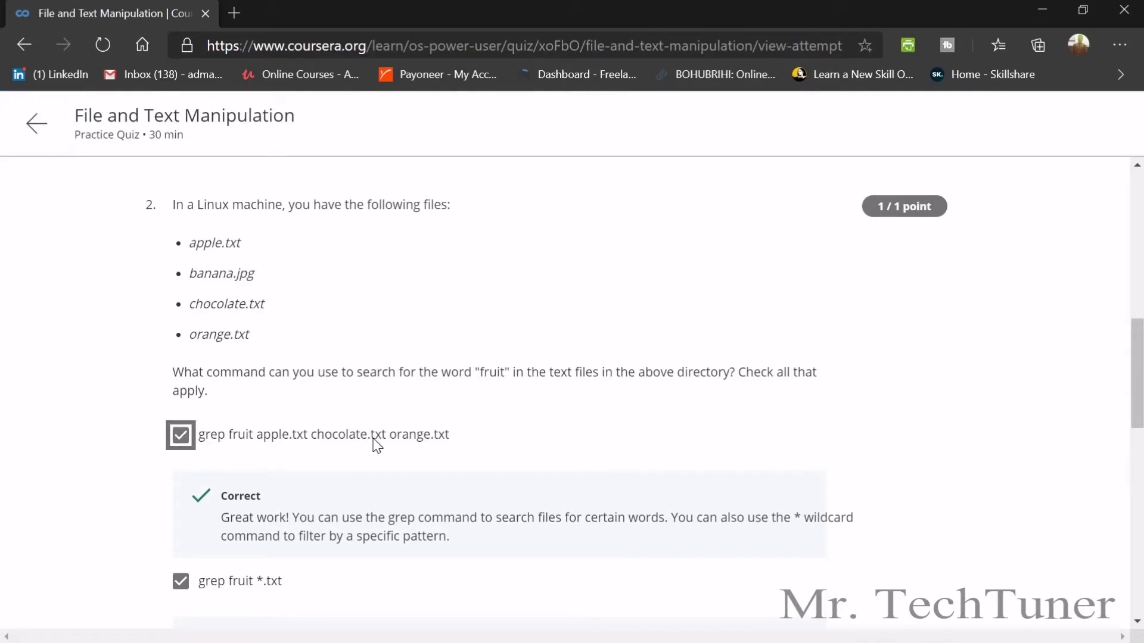
Check the echo trout >> types_of_fish.txt and ls /home/ben/Documents | grep important answers, then close the review.
{"action": "scroll", "coordinate": [373, 443], "scroll_direction": "down", "scroll_amount": 2}
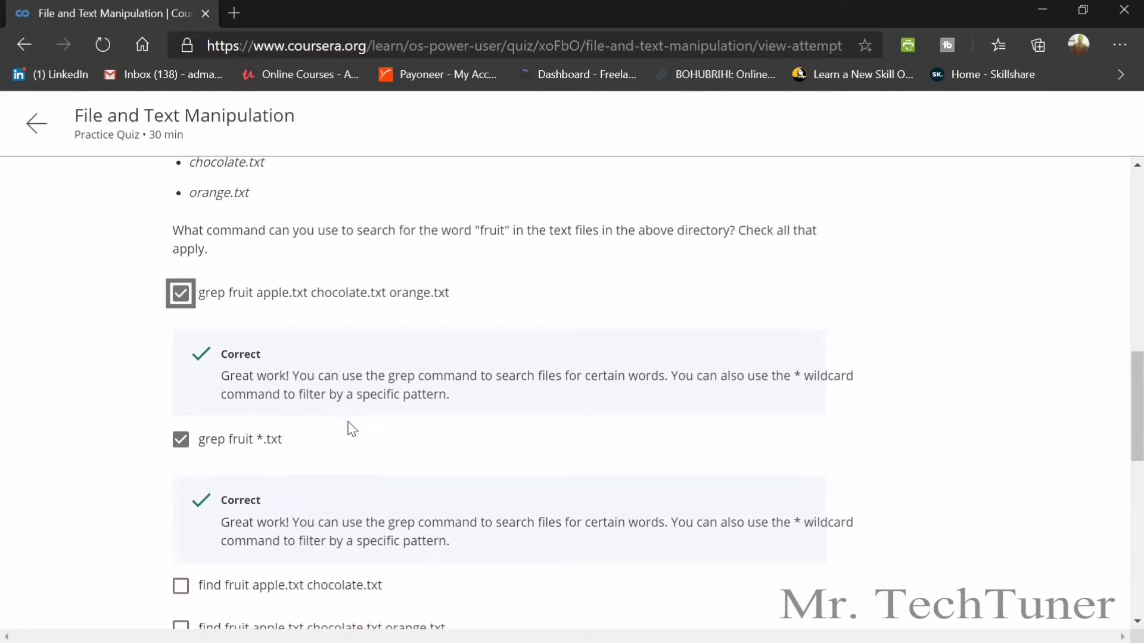
{"action": "scroll", "coordinate": [348, 438], "scroll_direction": "down", "scroll_amount": 6}
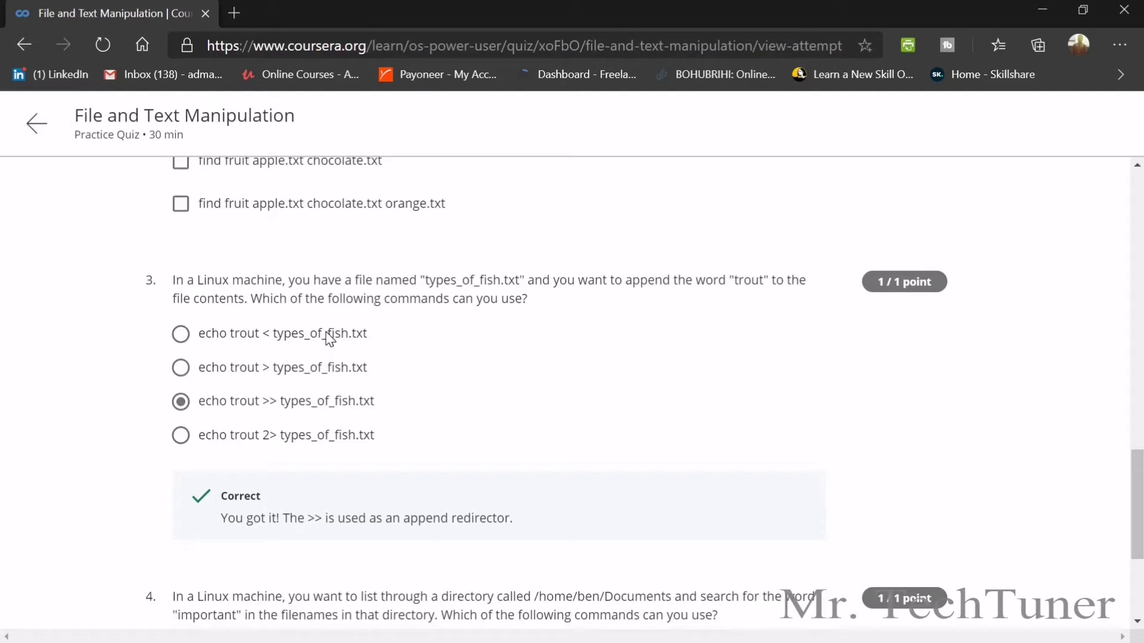
{"action": "left_click", "coordinate": [321, 404]}
{"action": "scroll", "coordinate": [368, 407], "scroll_direction": "down", "scroll_amount": 2}
{"action": "scroll", "coordinate": [366, 400], "scroll_direction": "down", "scroll_amount": 2}
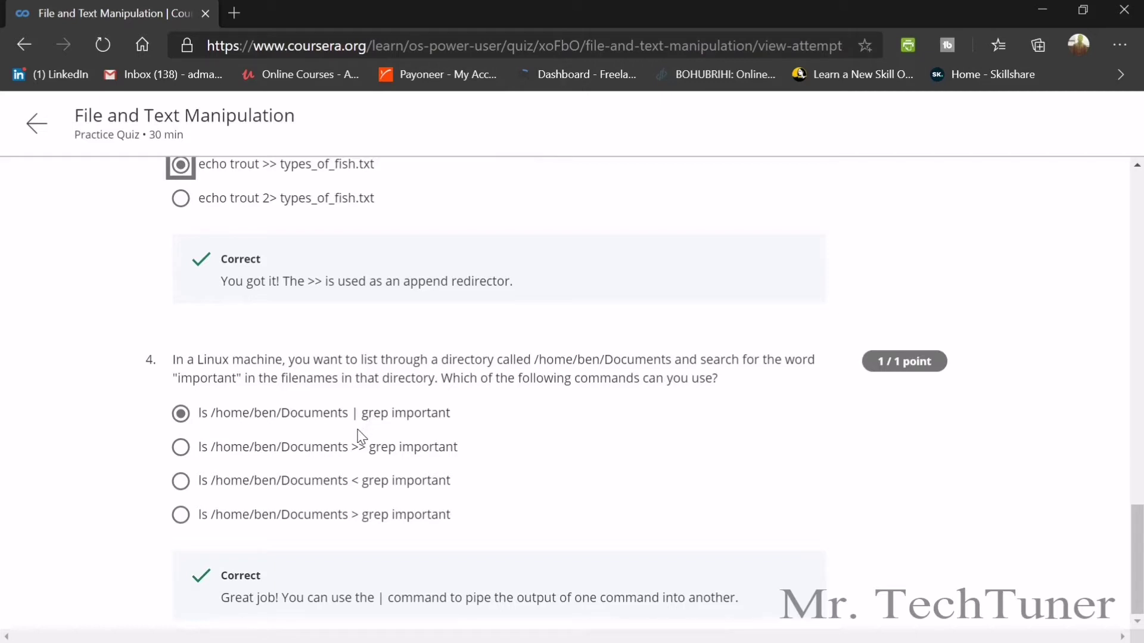
{"action": "left_click", "coordinate": [301, 417]}
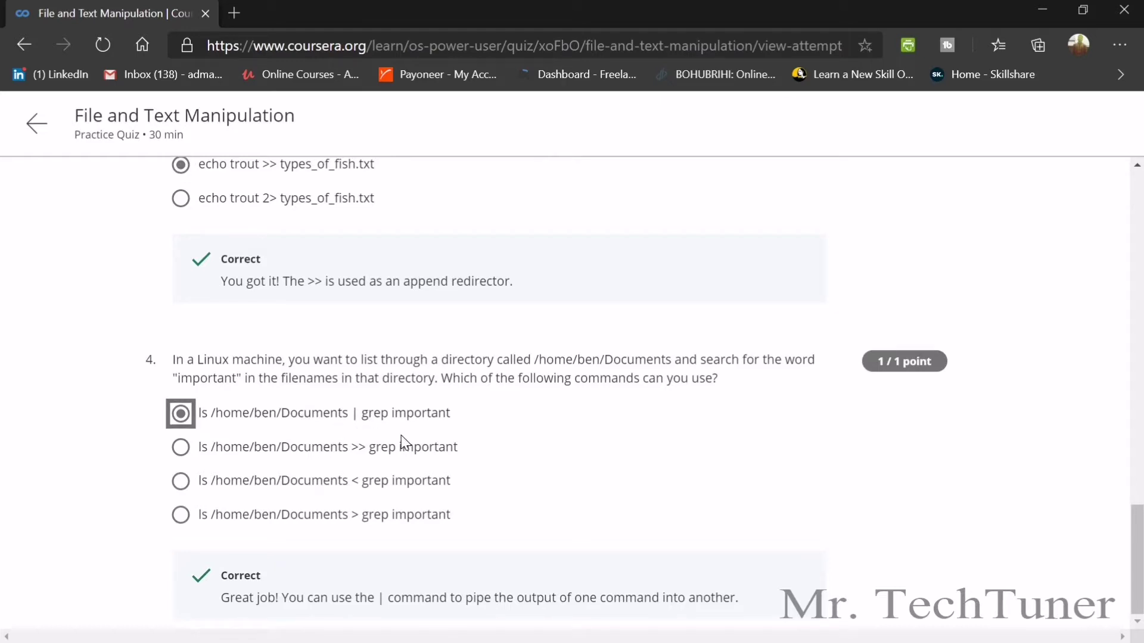
{"action": "left_click", "coordinate": [36, 123]}
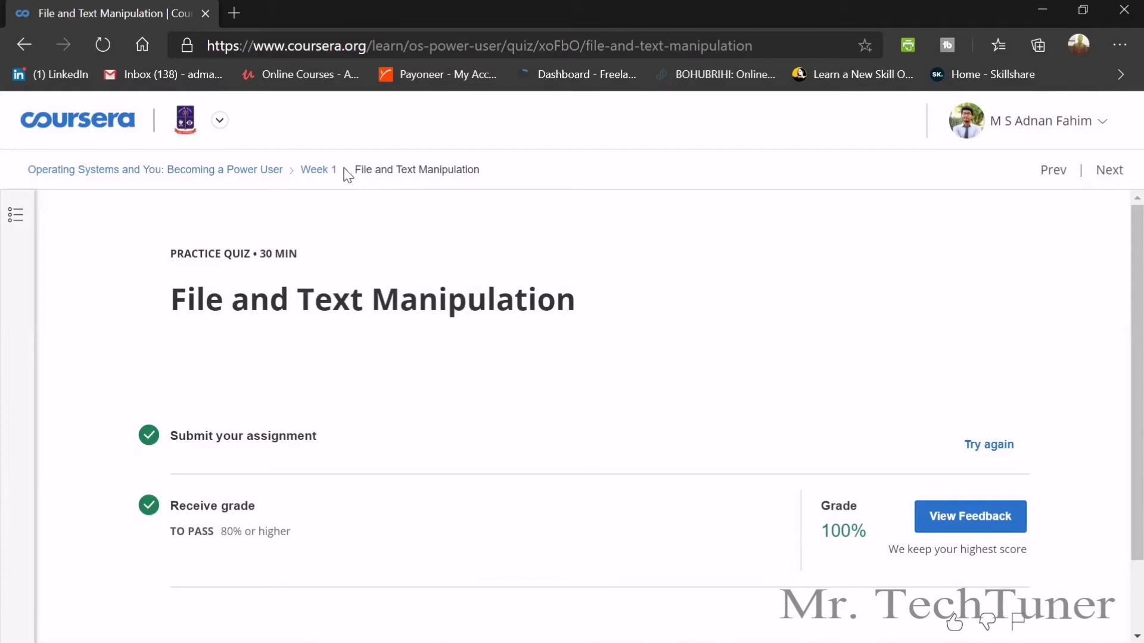
Open the Accessing Qwiklabs quiz from Week 1 and review feedback on its 100% attempt.
{"action": "left_click", "coordinate": [330, 174]}
{"action": "scroll", "coordinate": [462, 251], "scroll_direction": "down", "scroll_amount": 10}
{"action": "scroll", "coordinate": [467, 250], "scroll_direction": "down", "scroll_amount": 20}
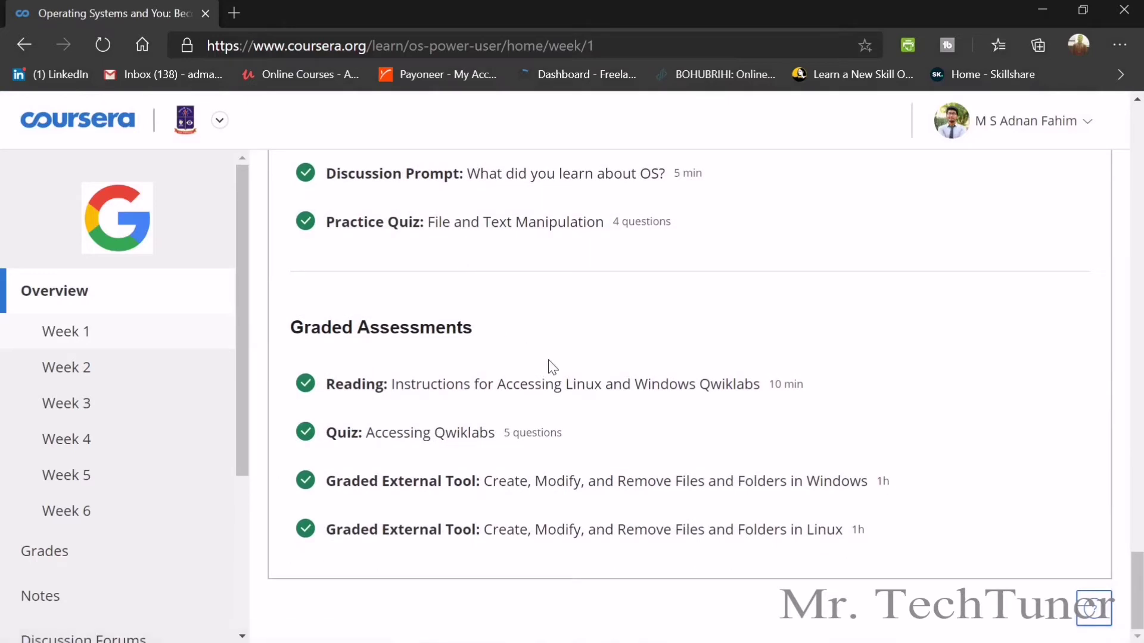
{"action": "left_click", "coordinate": [518, 441]}
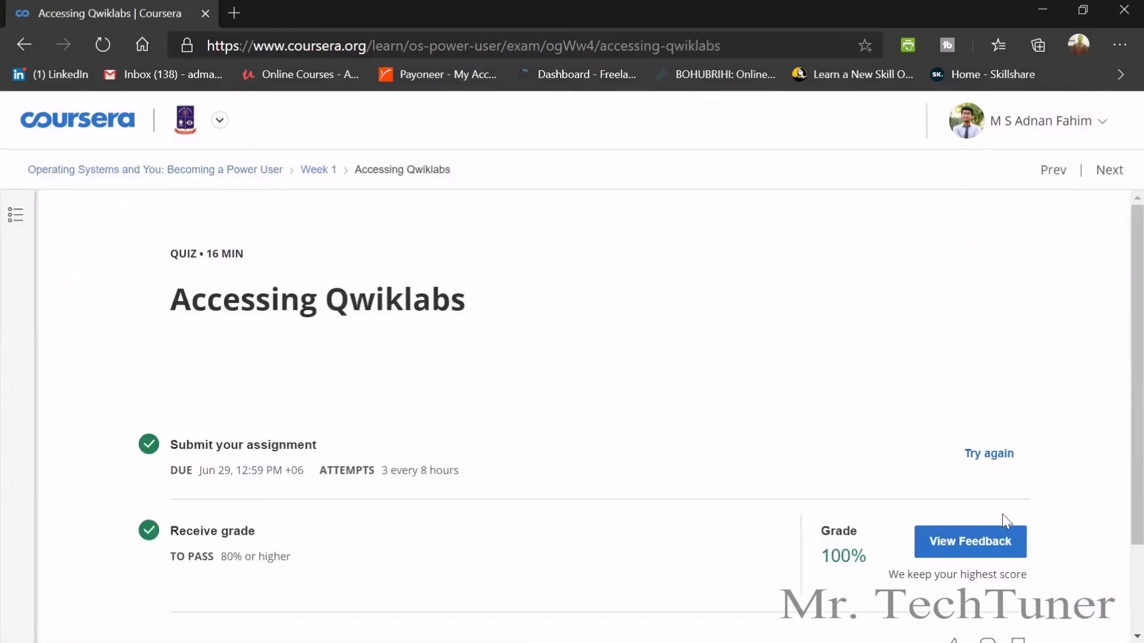
{"action": "left_click", "coordinate": [978, 547]}
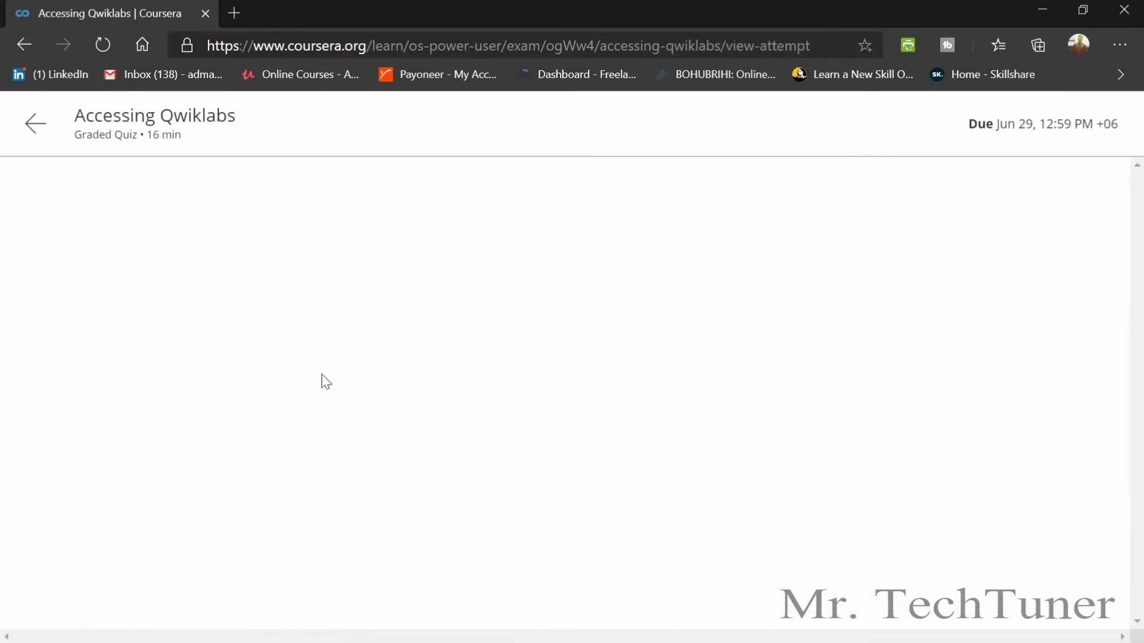
{"action": "scroll", "coordinate": [286, 286], "scroll_direction": "down", "scroll_amount": 2}
{"action": "scroll", "coordinate": [300, 292], "scroll_direction": "down", "scroll_amount": 12}
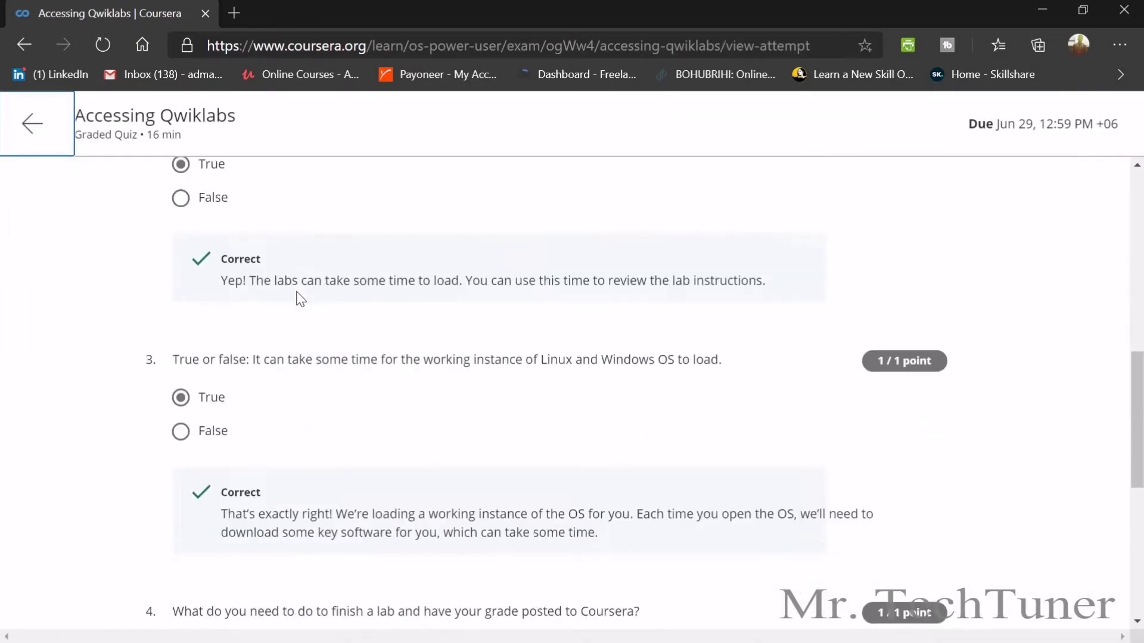
Go back to the Week 1 page and scroll to the completed Graded Assessments.
{"action": "left_click", "coordinate": [29, 124]}
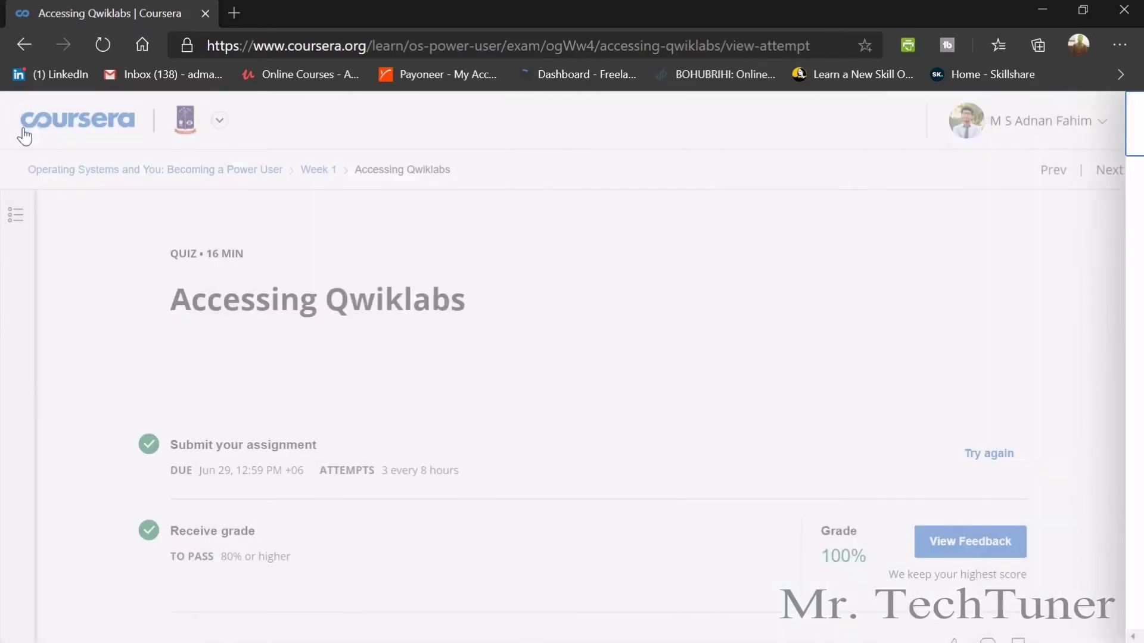
{"action": "left_click", "coordinate": [318, 172]}
{"action": "scroll", "coordinate": [551, 268], "scroll_direction": "down", "scroll_amount": 15}
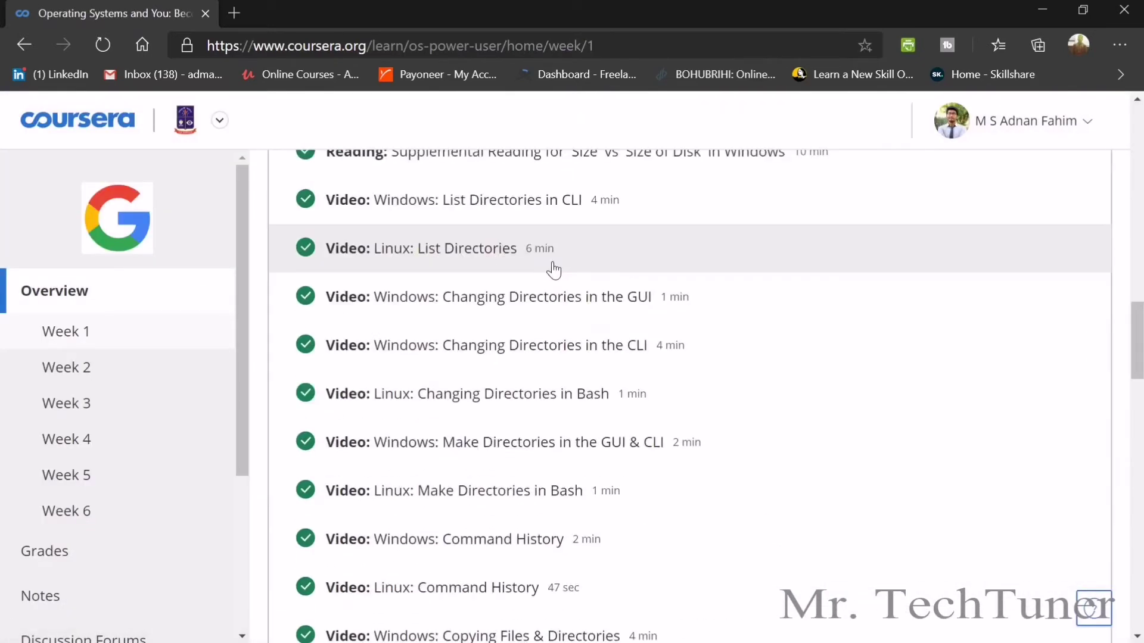
{"action": "scroll", "coordinate": [543, 262], "scroll_direction": "down", "scroll_amount": 5}
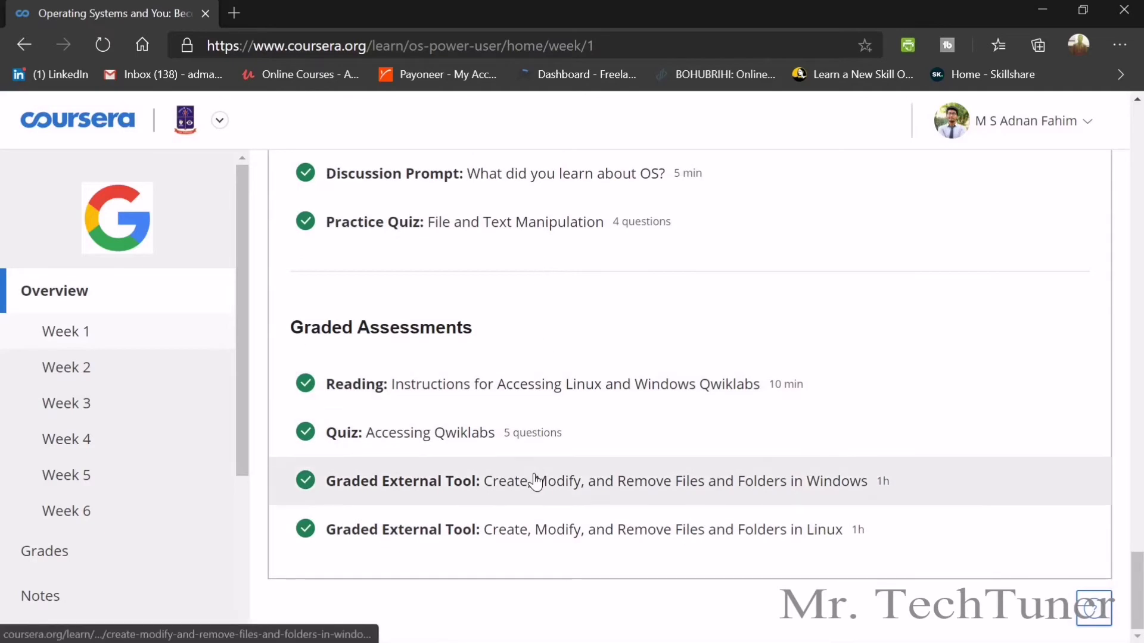
Open the Windows files-and-folders lab, agree to the honor code and launch it in Qwiklabs.
{"action": "left_click", "coordinate": [535, 481]}
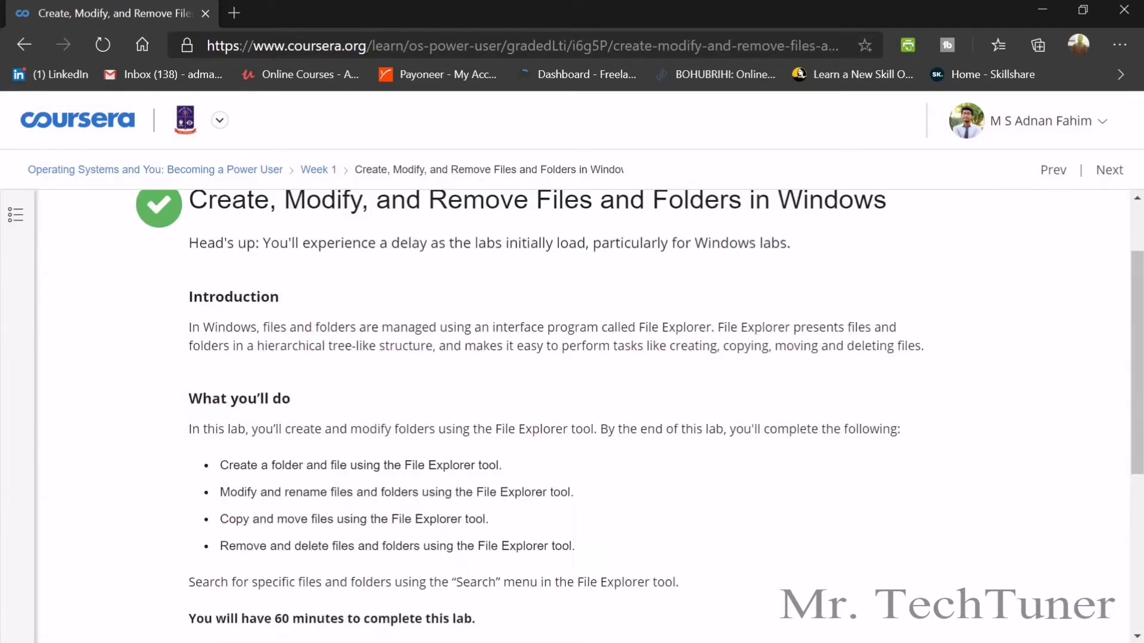
{"action": "scroll", "coordinate": [337, 444], "scroll_direction": "down", "scroll_amount": 5}
{"action": "left_click", "coordinate": [336, 458]}
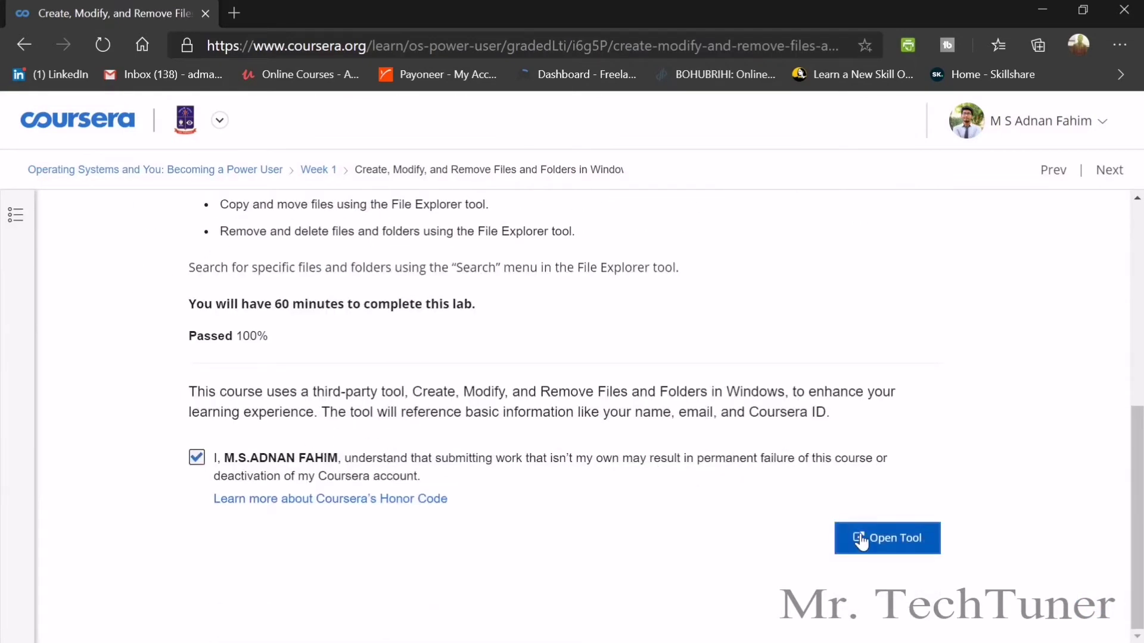
{"action": "left_click", "coordinate": [860, 539]}
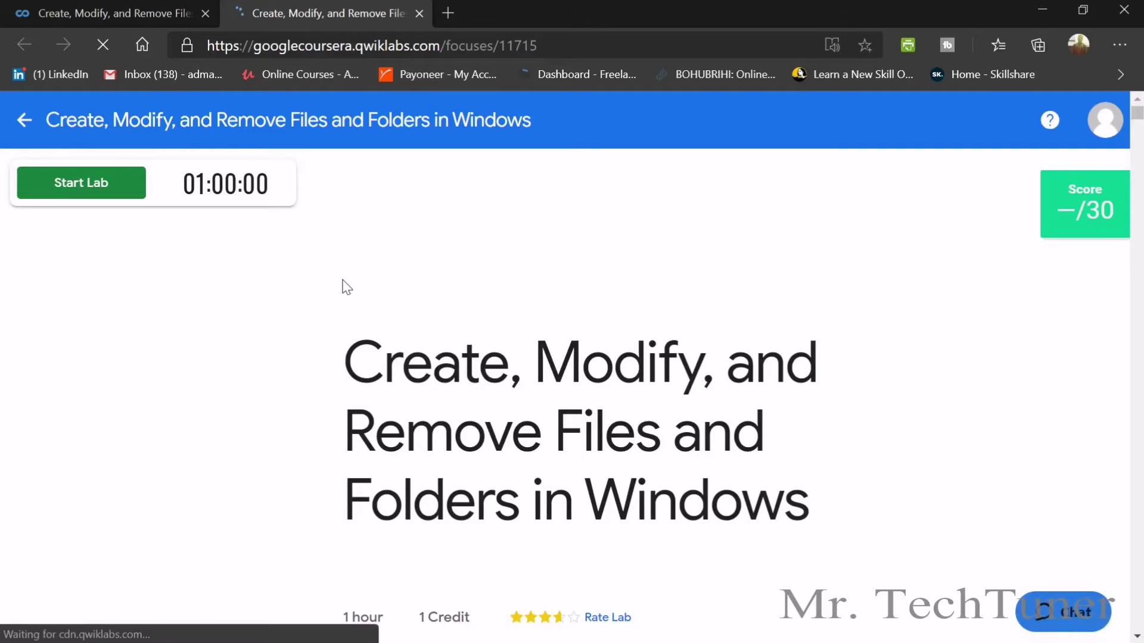
Start the Windows lab to reveal the VM's external IP, username and password.
{"action": "scroll", "coordinate": [476, 358], "scroll_direction": "down", "scroll_amount": 5}
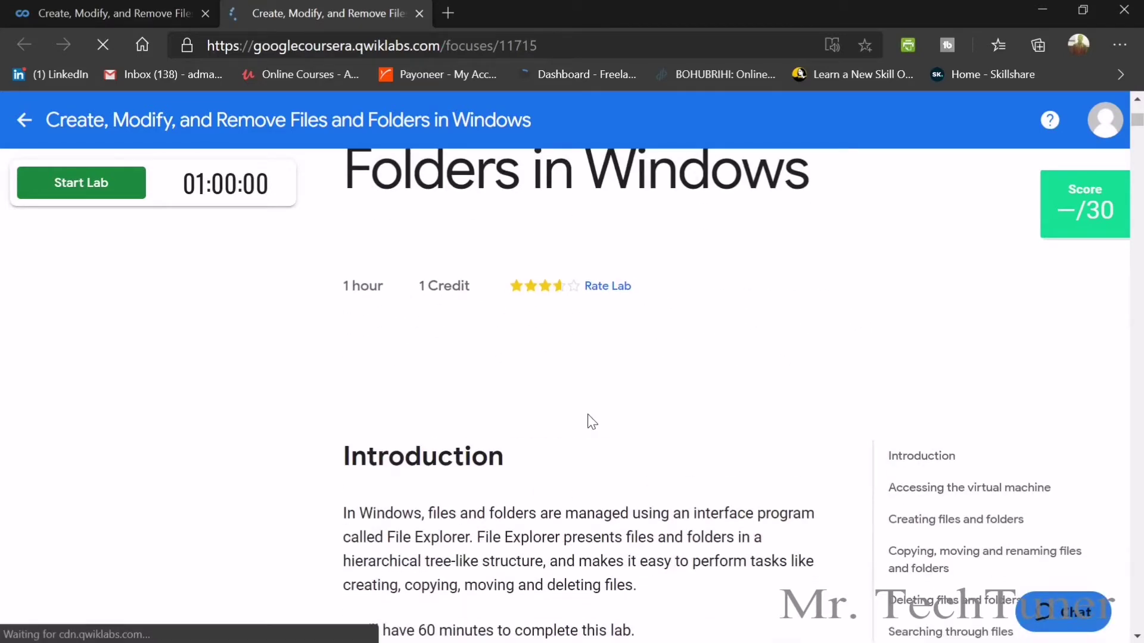
{"action": "left_click", "coordinate": [914, 465]}
{"action": "left_click", "coordinate": [917, 321]}
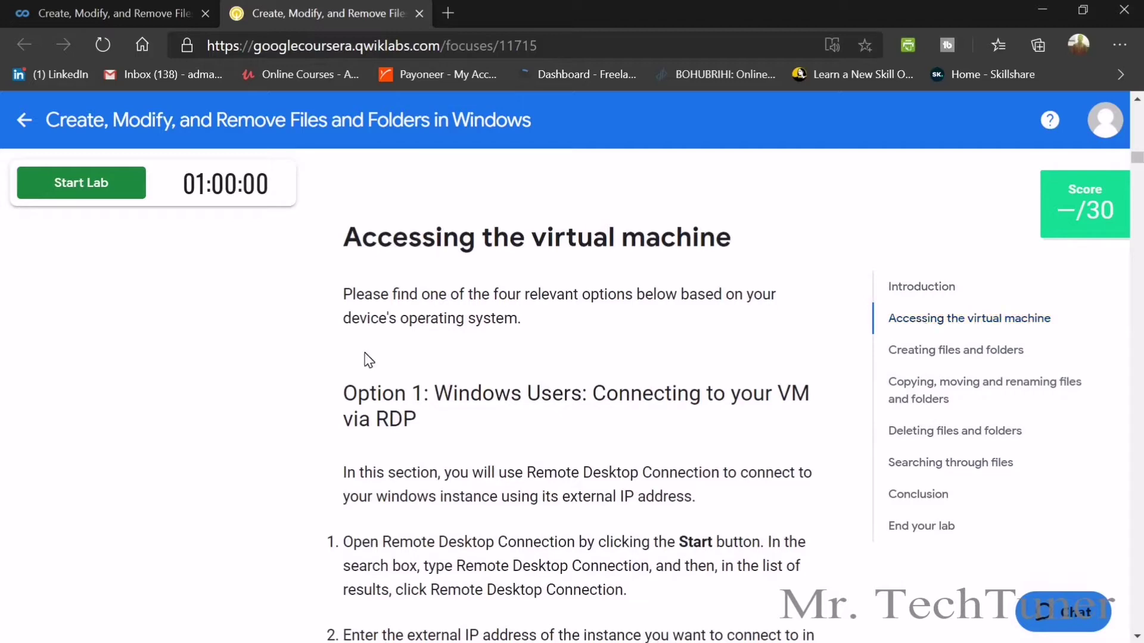
{"action": "scroll", "coordinate": [633, 475], "scroll_direction": "down", "scroll_amount": 5}
{"action": "scroll", "coordinate": [328, 364], "scroll_direction": "up", "scroll_amount": 5}
{"action": "left_click", "coordinate": [64, 185]}
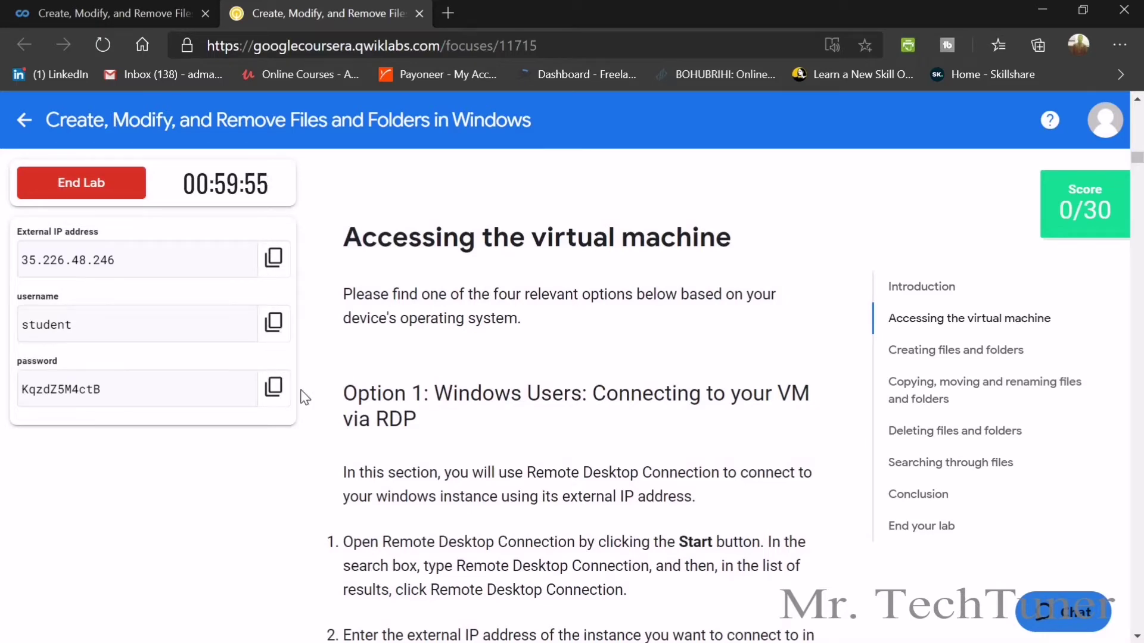
Launch Remote Desktop Connection and connect to the VM's external IP 35.226.48.246.
{"action": "left_click", "coordinate": [15, 630]}
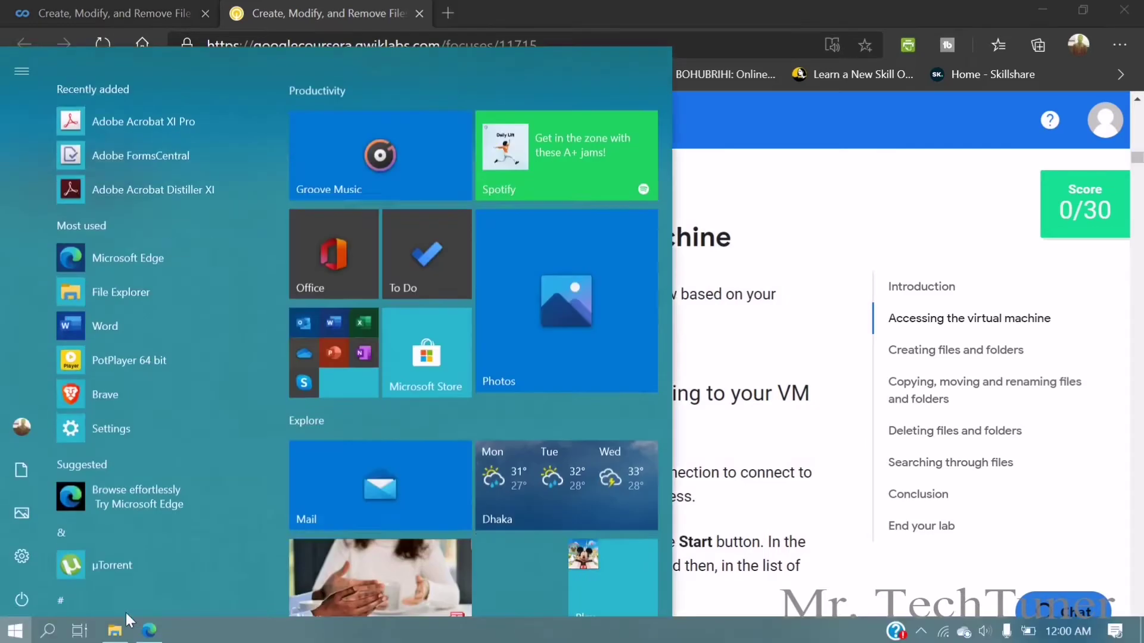
{"action": "left_click", "coordinate": [49, 630]}
{"action": "type", "text": "remo"}
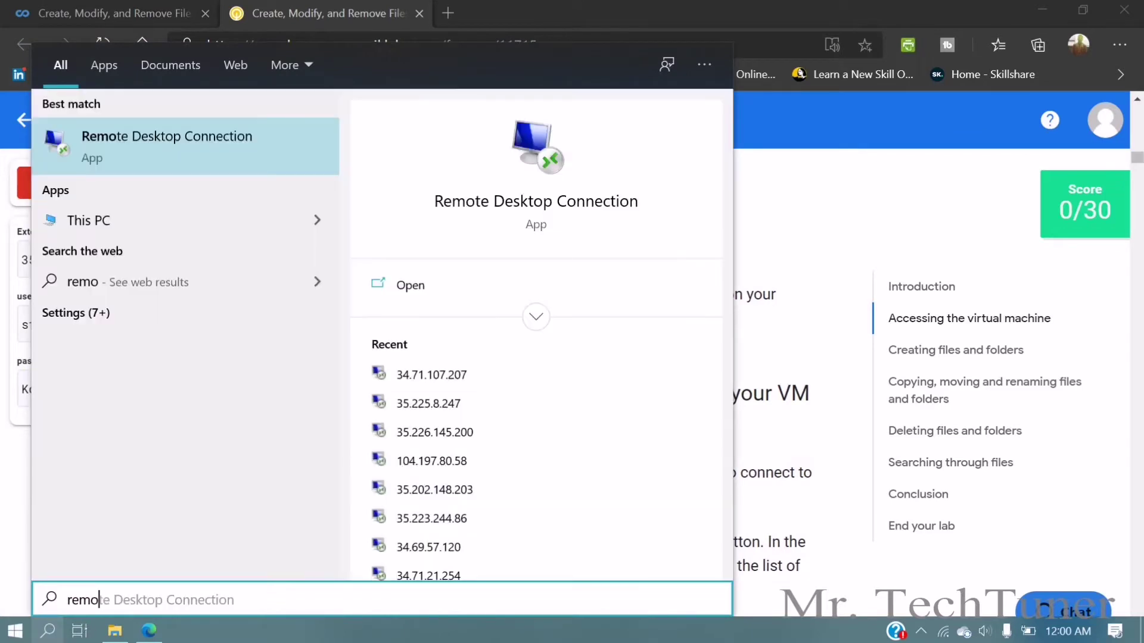
{"action": "left_click", "coordinate": [400, 290]}
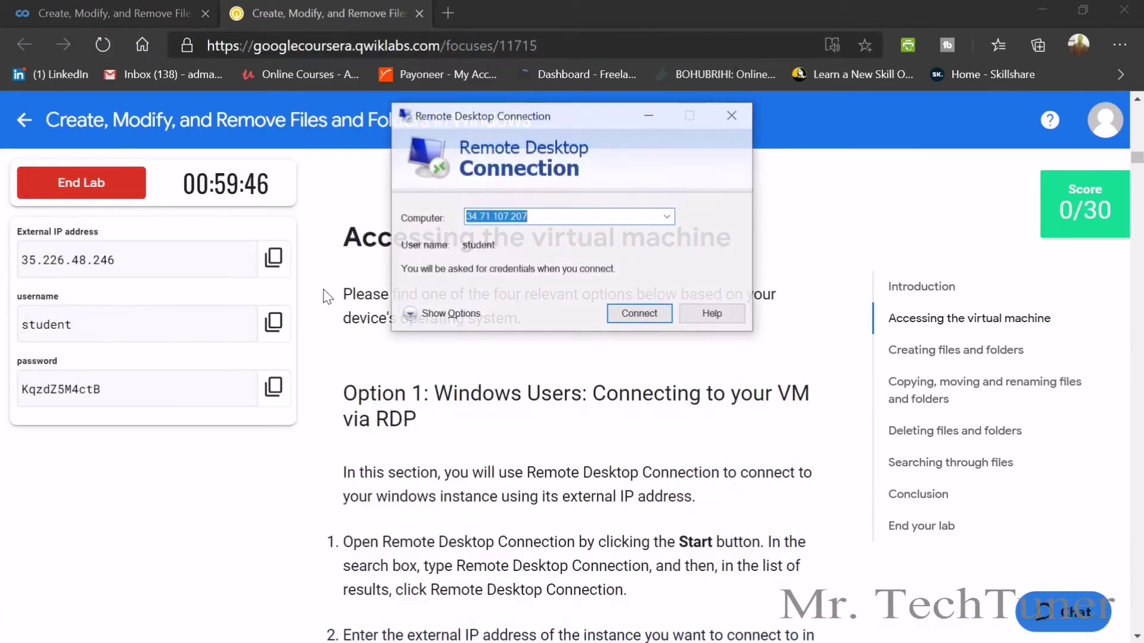
{"action": "left_click", "coordinate": [274, 260]}
{"action": "key", "text": "alt+Tab"}
{"action": "key", "text": "ctrl+v"}
{"action": "key", "text": "Return"}
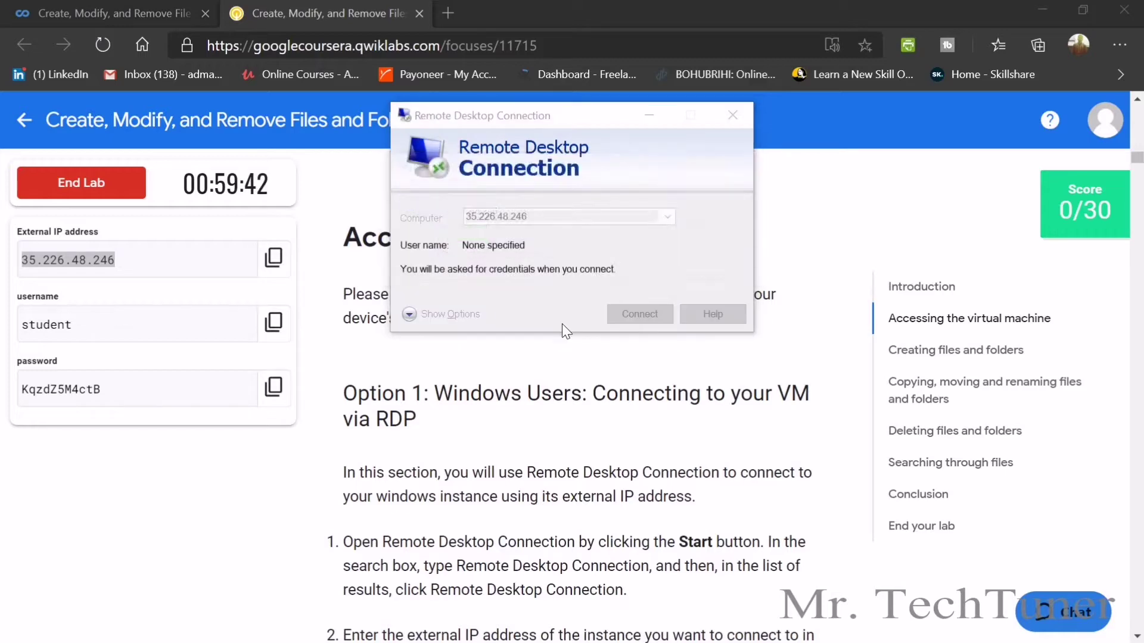
Log in with the lab's username and password and accept the certificate warning.
{"action": "left_click", "coordinate": [276, 325]}
{"action": "key", "text": "alt+Tab"}
{"action": "key", "text": "ctrl+v"}
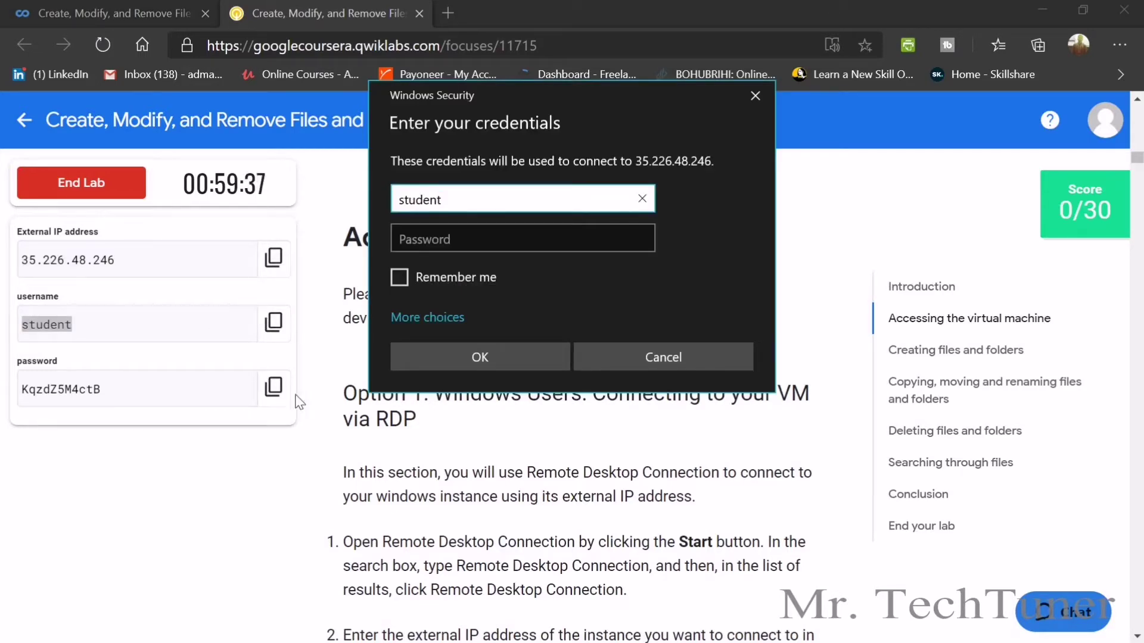
{"action": "left_click", "coordinate": [276, 387]}
{"action": "key", "text": "alt+Tab"}
{"action": "key", "text": "Tab"}
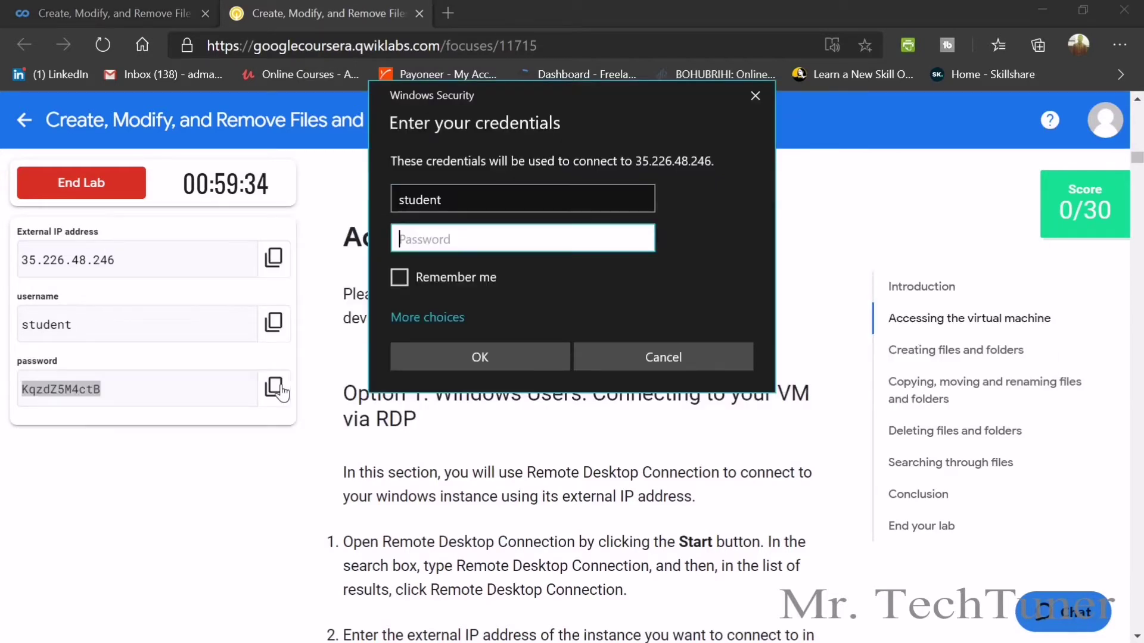
{"action": "key", "text": "ctrl+v"}
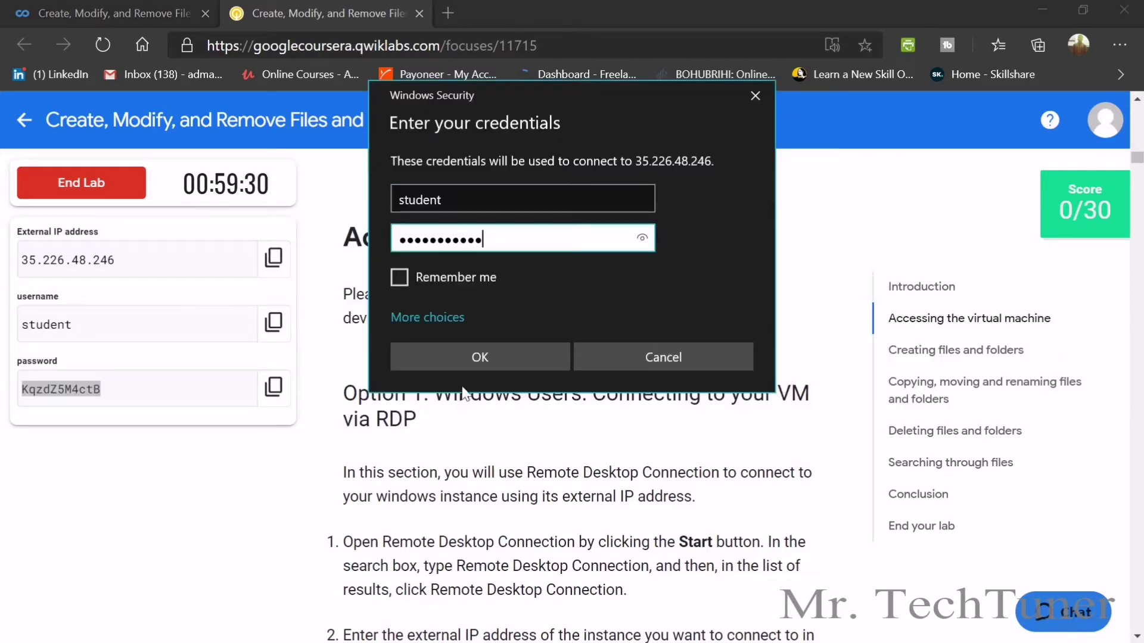
{"action": "left_click", "coordinate": [463, 359]}
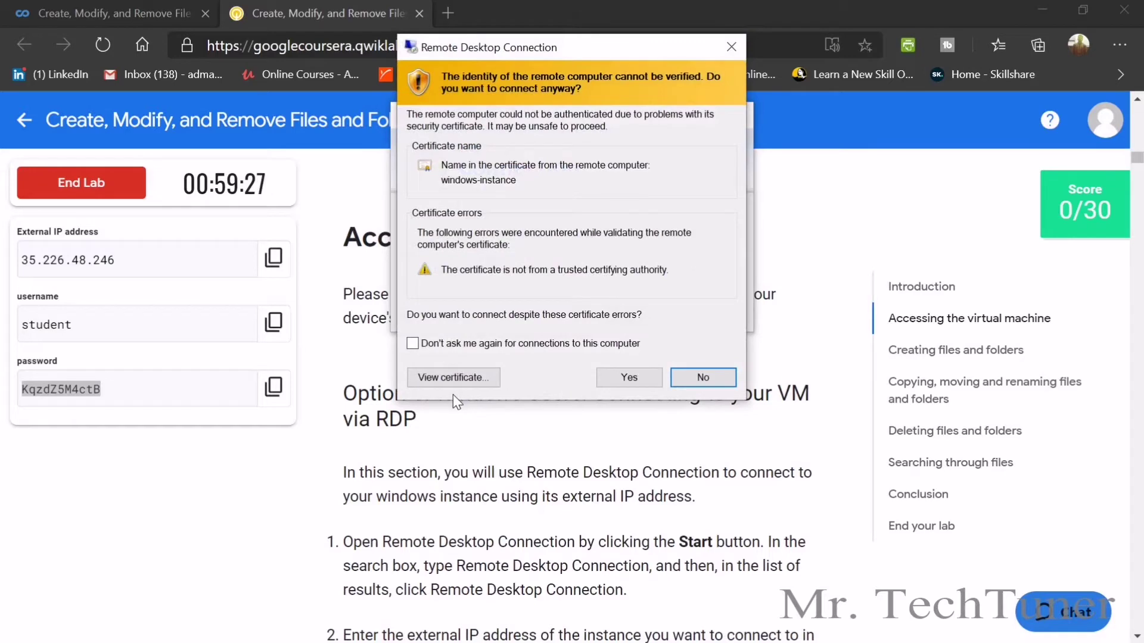
{"action": "left_click", "coordinate": [614, 383]}
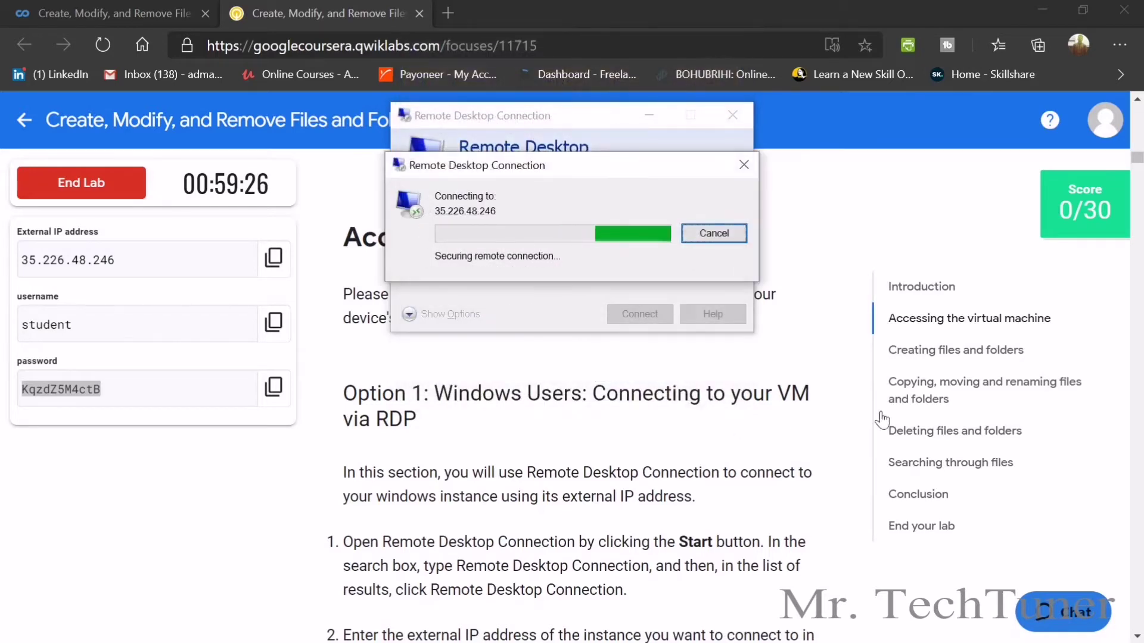
{"action": "left_click", "coordinate": [898, 358]}
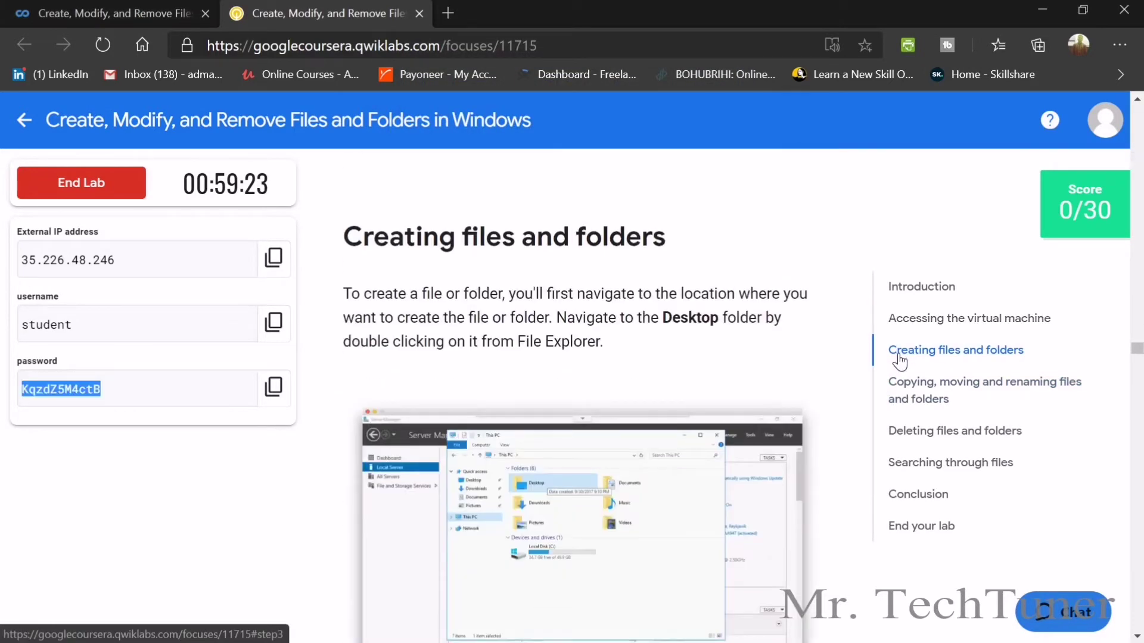
Read the Creating files and folders steps, then bring up the Remote Desktop window maximized.
{"action": "scroll", "coordinate": [839, 376], "scroll_direction": "down", "scroll_amount": 7}
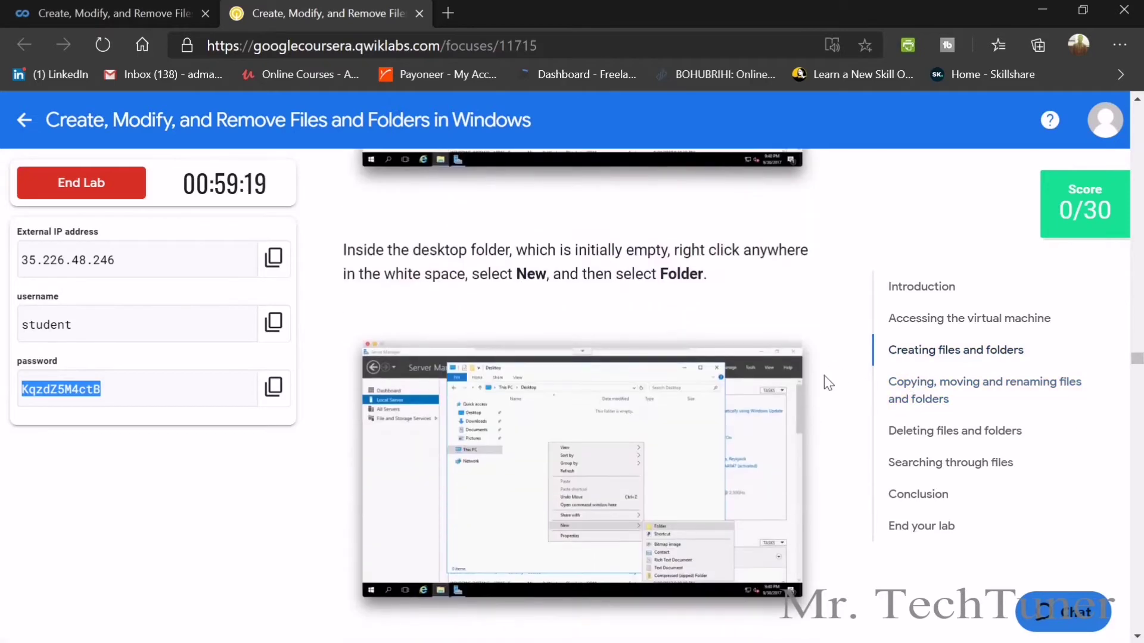
{"action": "scroll", "coordinate": [824, 375], "scroll_direction": "down", "scroll_amount": 2}
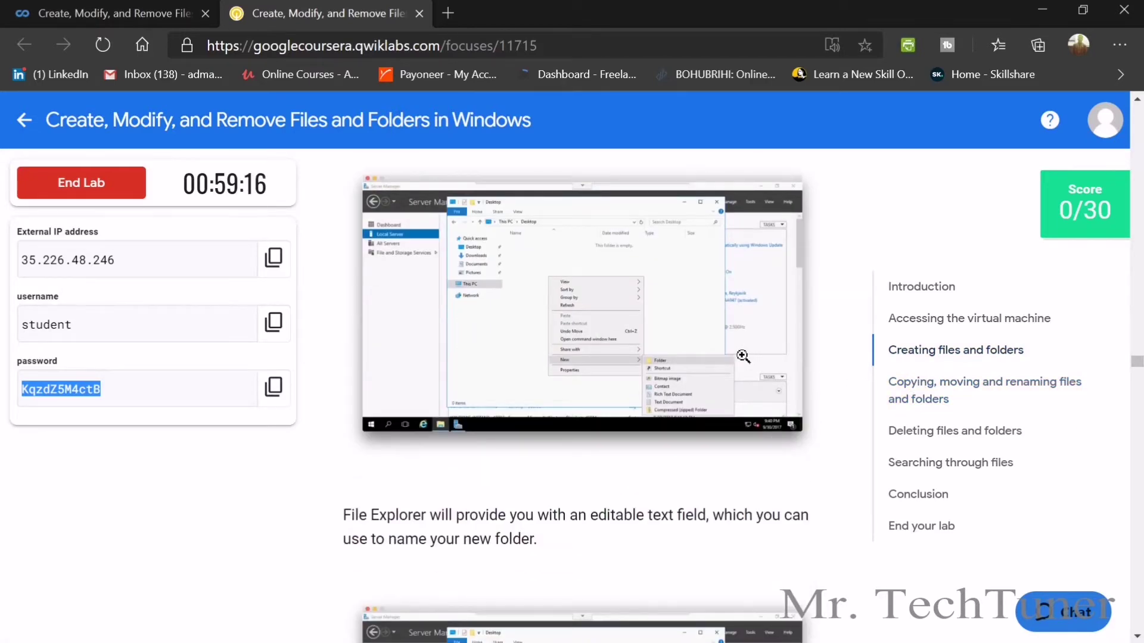
{"action": "scroll", "coordinate": [734, 360], "scroll_direction": "down", "scroll_amount": 5}
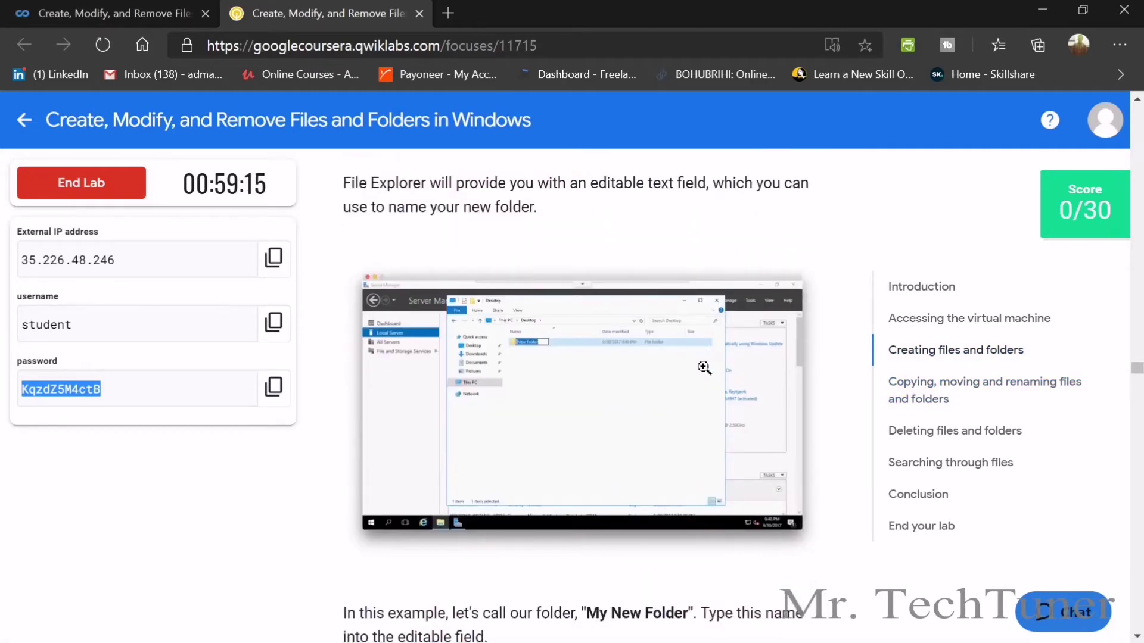
{"action": "scroll", "coordinate": [573, 345], "scroll_direction": "down", "scroll_amount": 2}
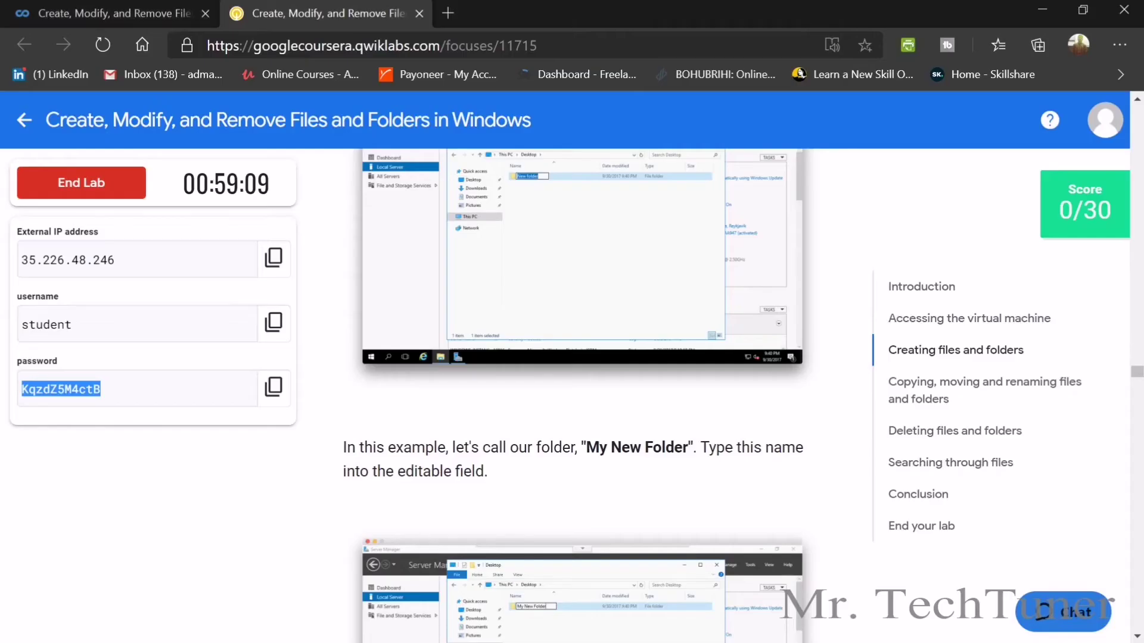
{"action": "key", "text": "alt+Tab"}
{"action": "left_click", "coordinate": [1044, 19]}
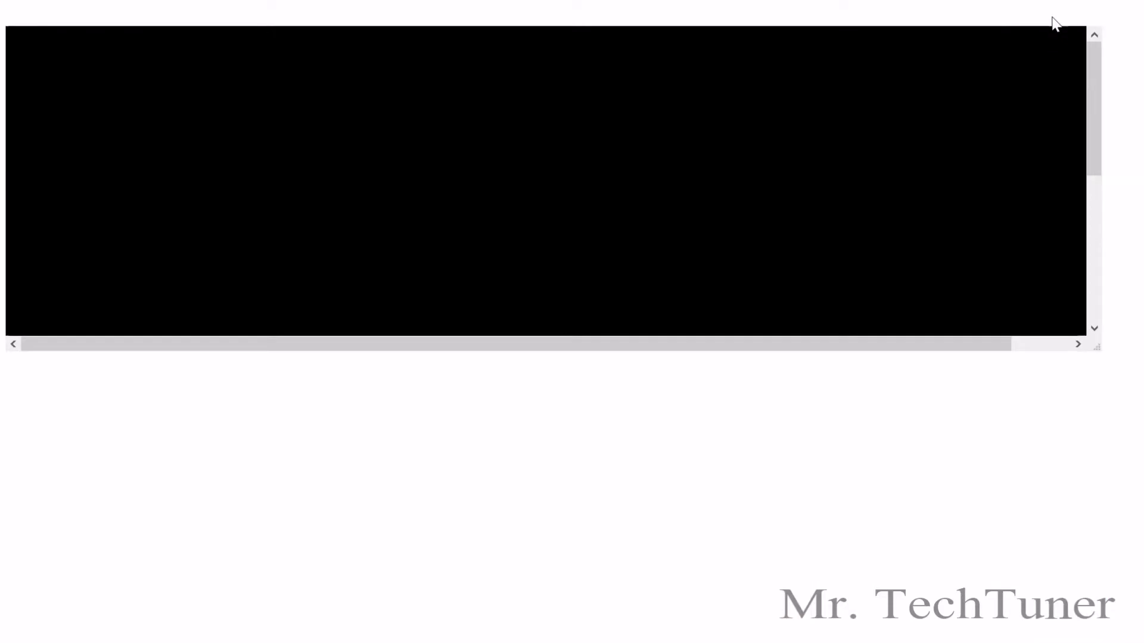
Maximize the remote session and dismiss the network discovery prompt.
{"action": "left_click", "coordinate": [773, 10]}
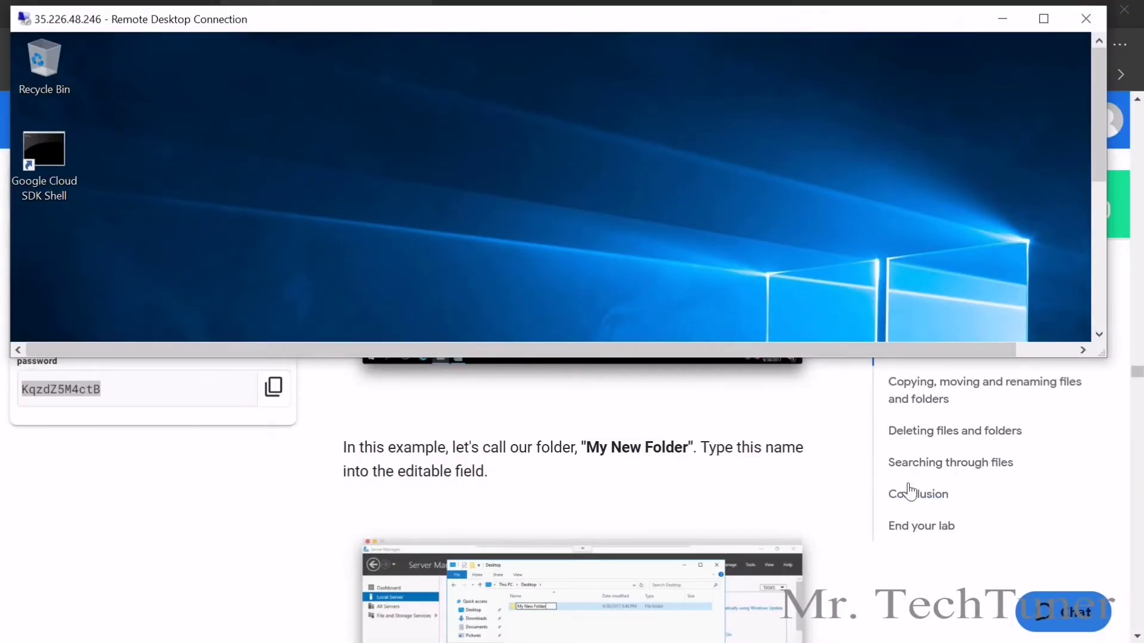
{"action": "scroll", "coordinate": [777, 520], "scroll_direction": "down", "scroll_amount": 2}
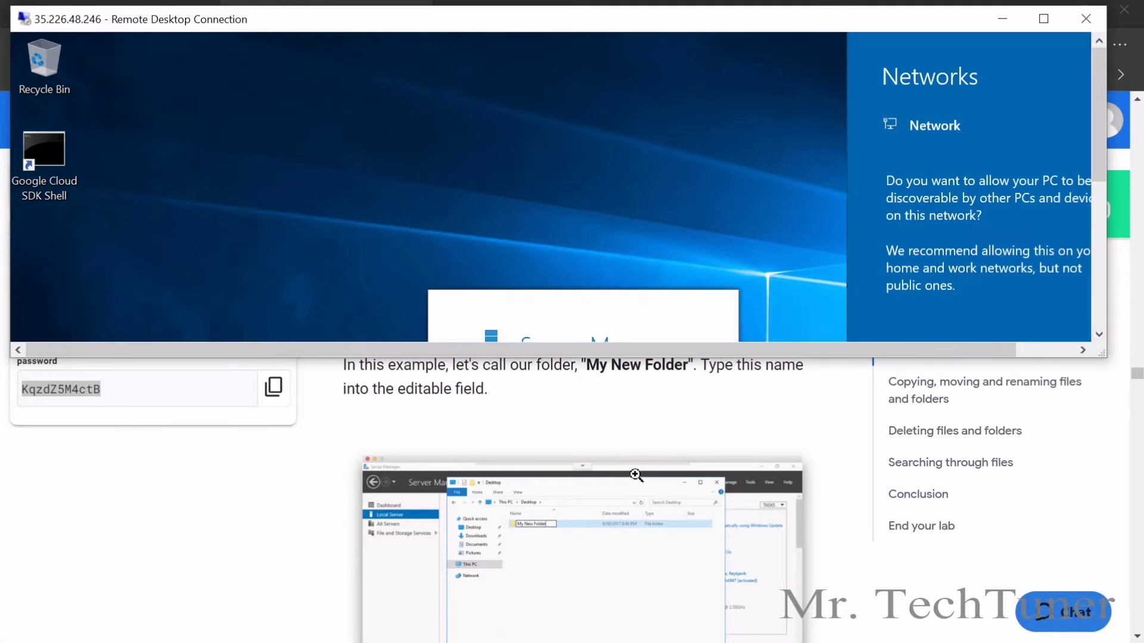
{"action": "scroll", "coordinate": [633, 488], "scroll_direction": "down", "scroll_amount": 2}
{"action": "scroll", "coordinate": [605, 486], "scroll_direction": "up", "scroll_amount": 2}
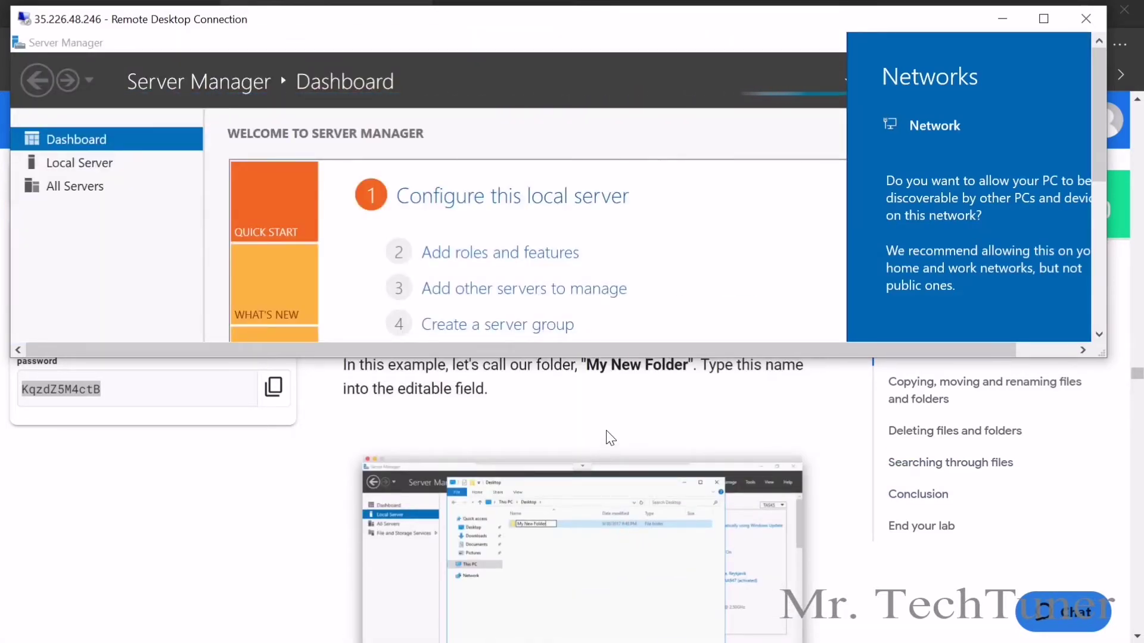
{"action": "scroll", "coordinate": [695, 426], "scroll_direction": "up", "scroll_amount": 5}
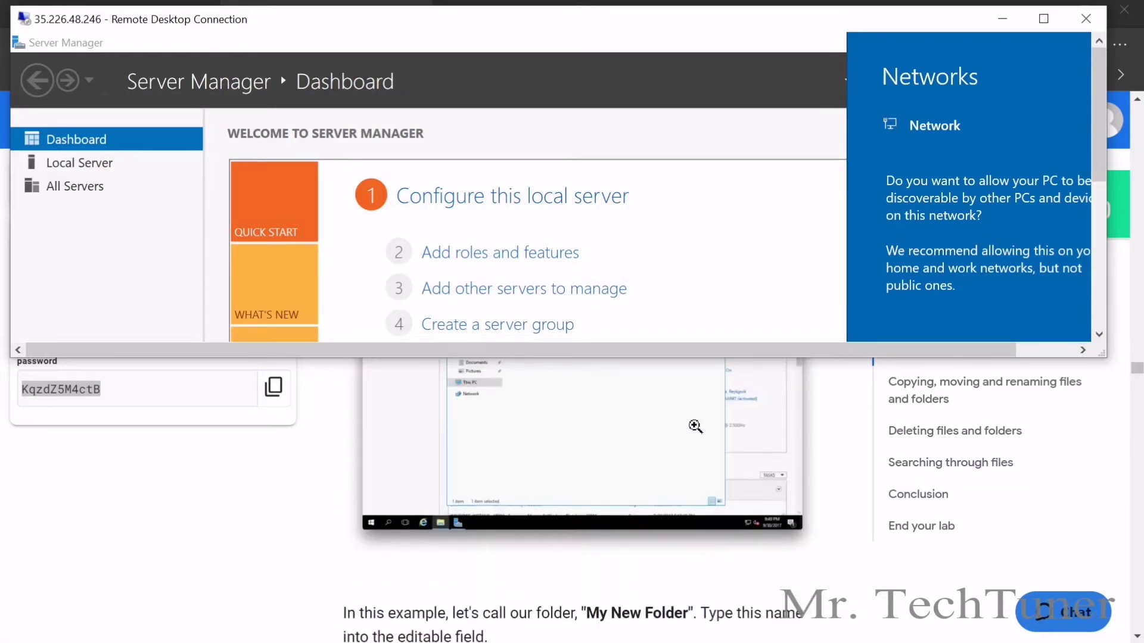
{"action": "left_click", "coordinate": [1043, 19]}
{"action": "left_click", "coordinate": [830, 139]}
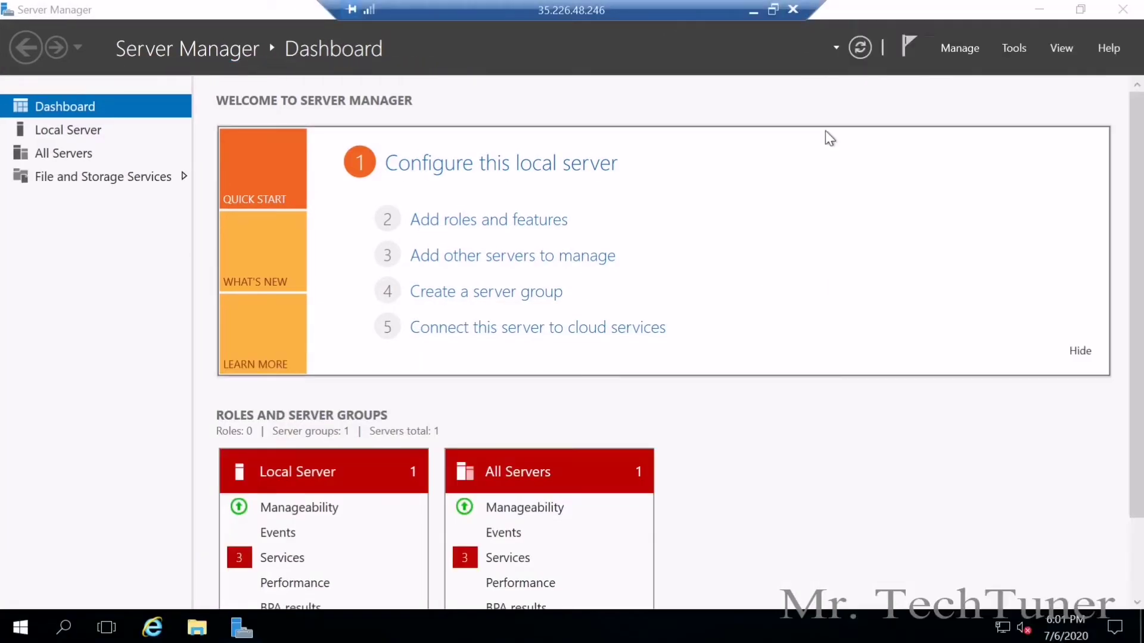
Close Server Manager and open File Explorer at Quick access on the remote machine.
{"action": "left_click", "coordinate": [1123, 10]}
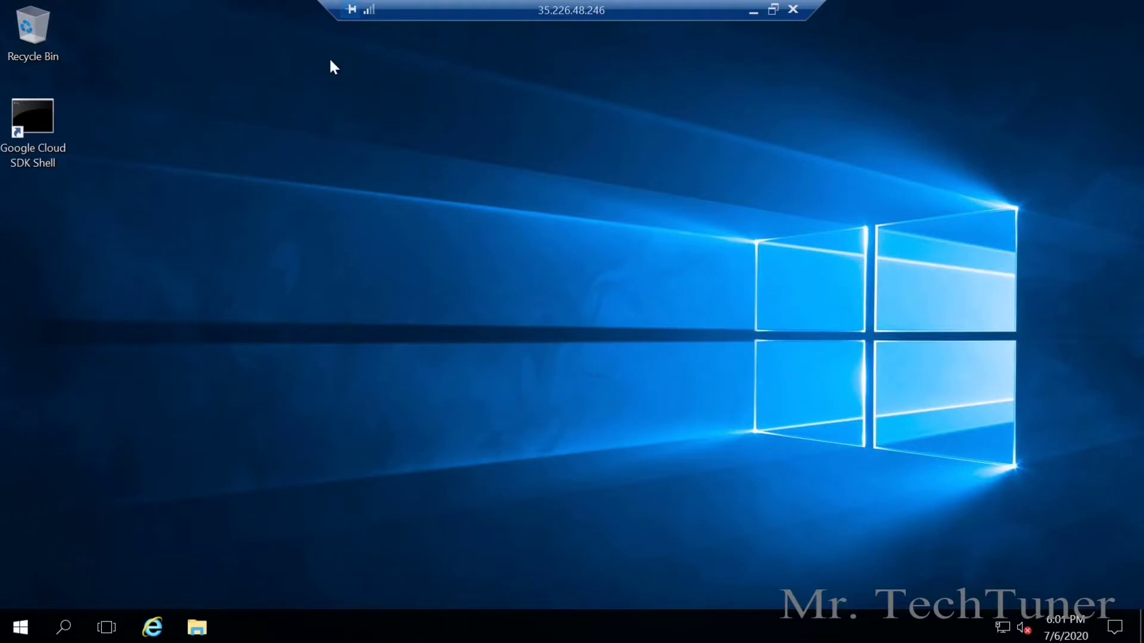
{"action": "left_click", "coordinate": [196, 628]}
{"action": "left_click", "coordinate": [773, 9]}
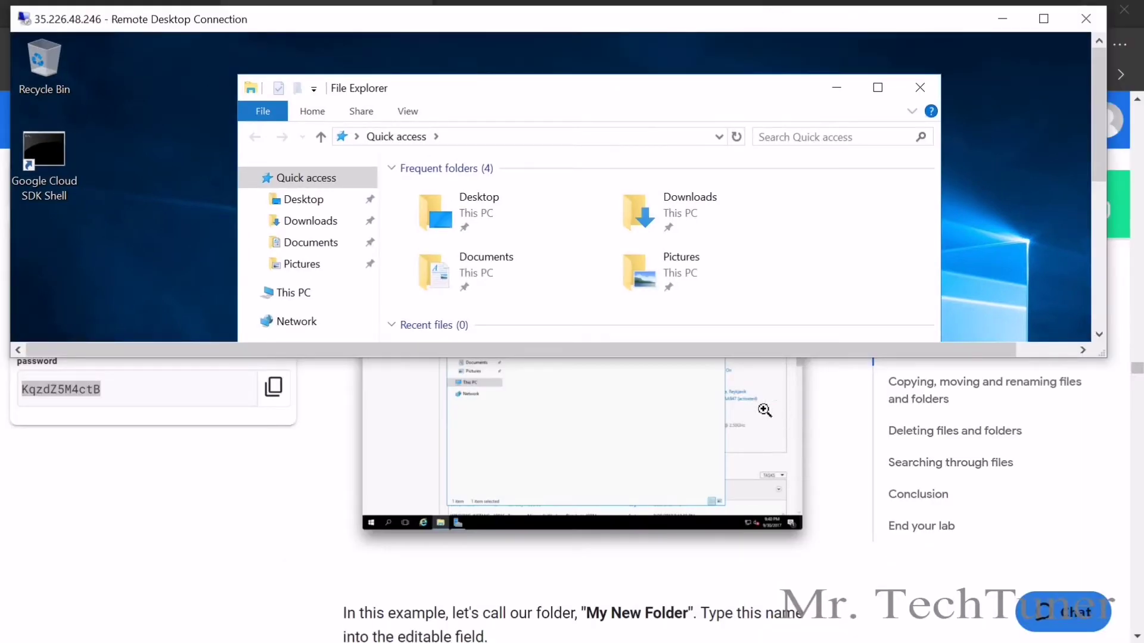
{"action": "scroll", "coordinate": [745, 417], "scroll_direction": "down", "scroll_amount": 5}
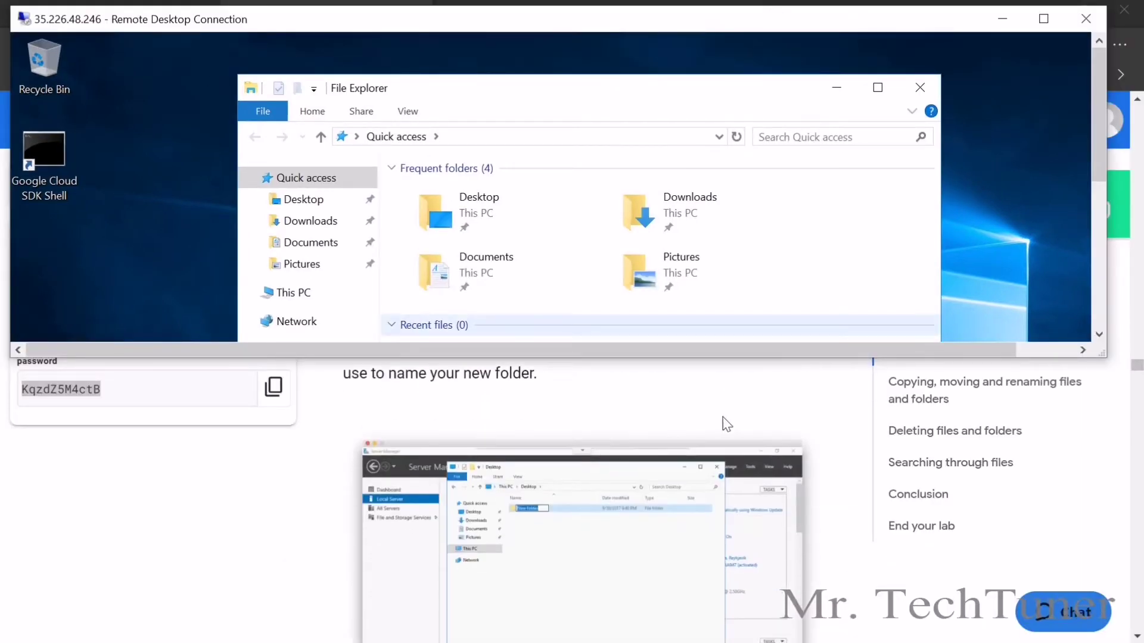
In the remote Desktop folder, create a new folder named 'My New Folder' via New > Folder.
{"action": "double_click", "coordinate": [486, 217]}
{"action": "right_click", "coordinate": [506, 233]}
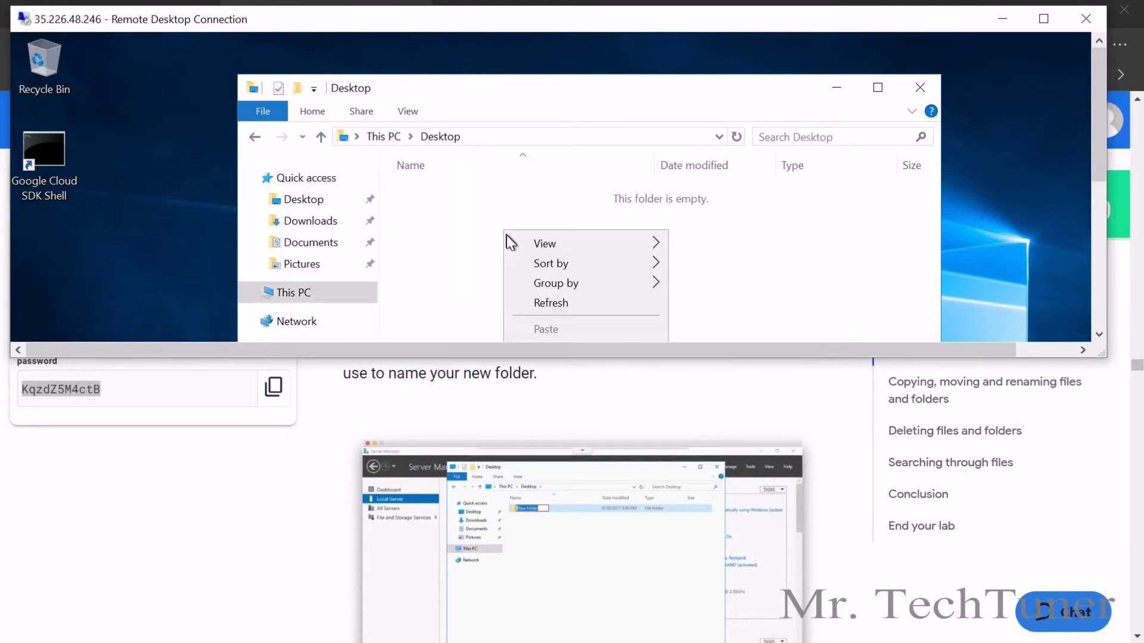
{"action": "left_click", "coordinate": [1042, 19]}
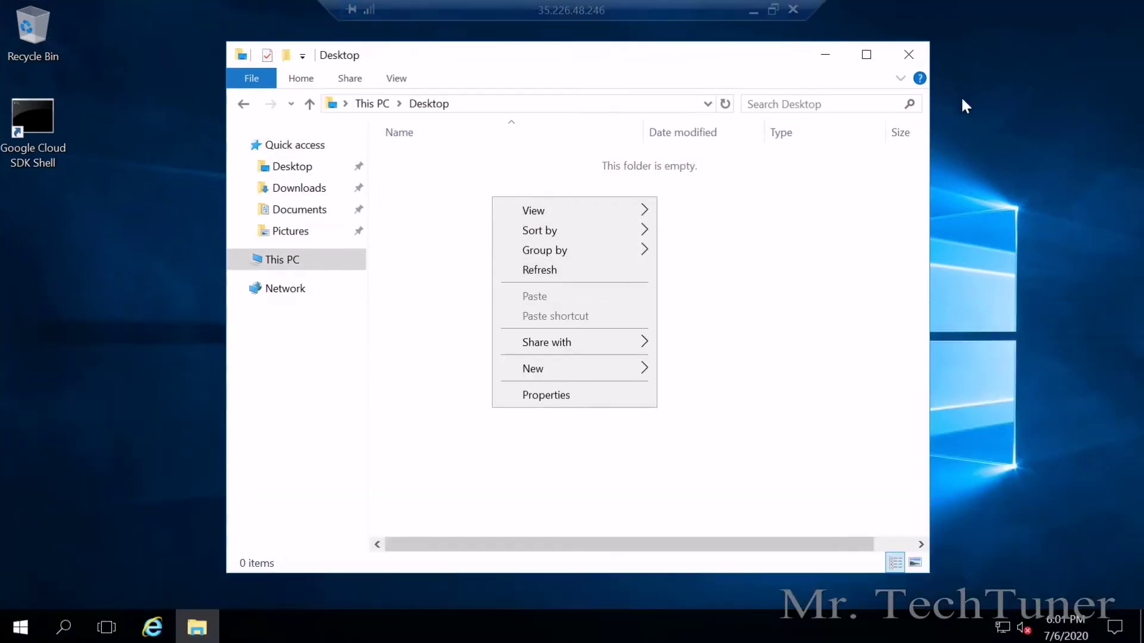
{"action": "mouse_move", "coordinate": [638, 362]}
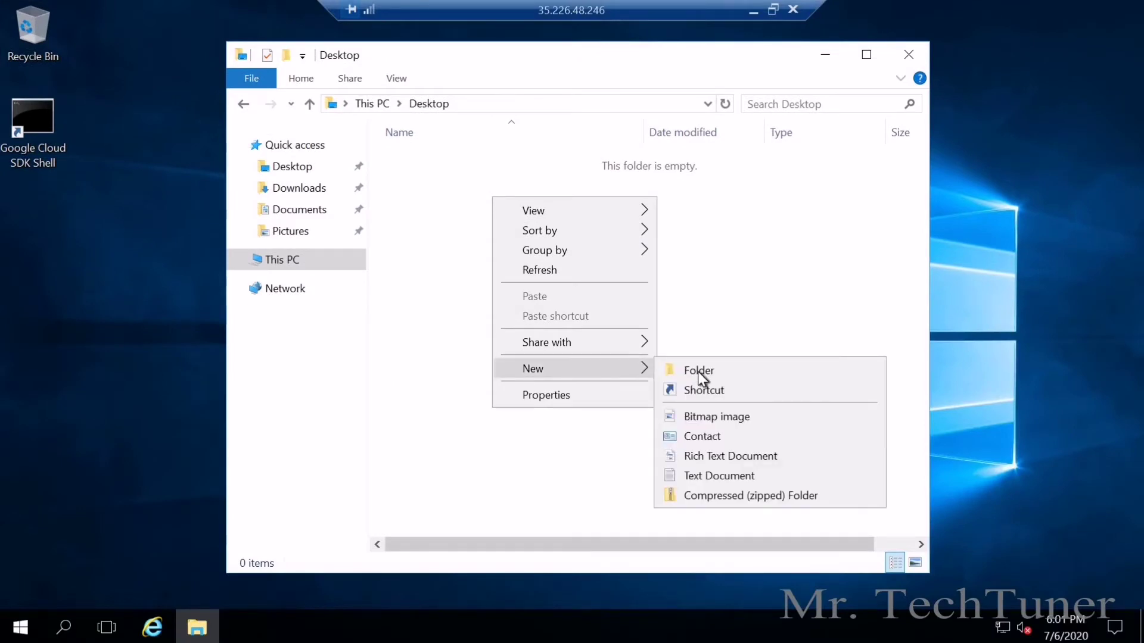
{"action": "left_click", "coordinate": [698, 372]}
{"action": "type", "text": "My New Folder"}
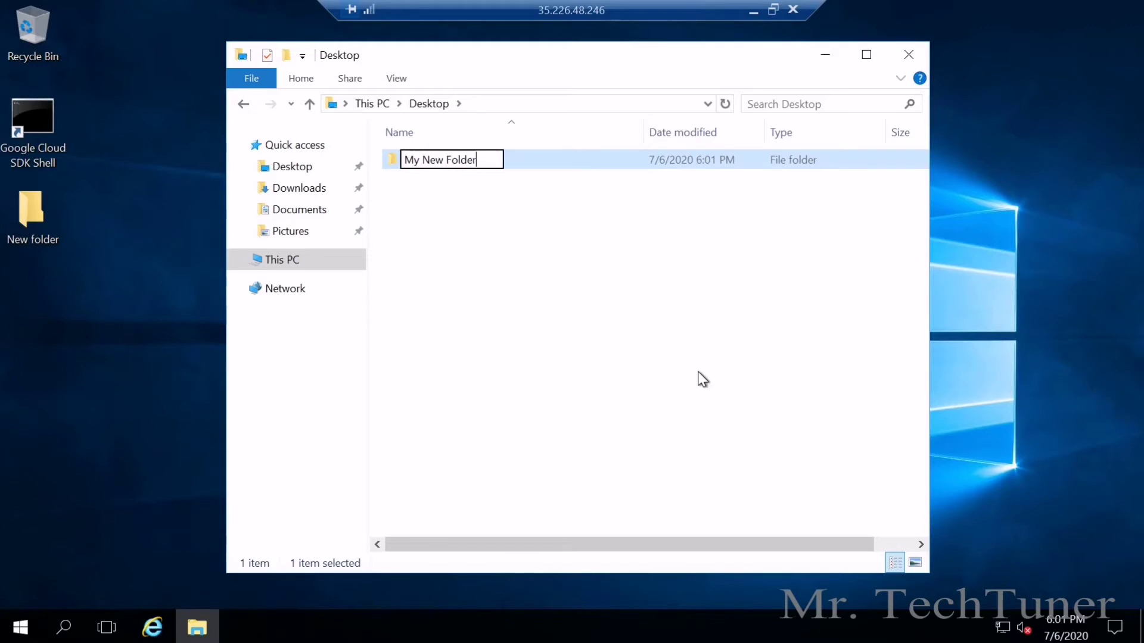
{"action": "key", "text": "Return"}
{"action": "left_click", "coordinate": [772, 9]}
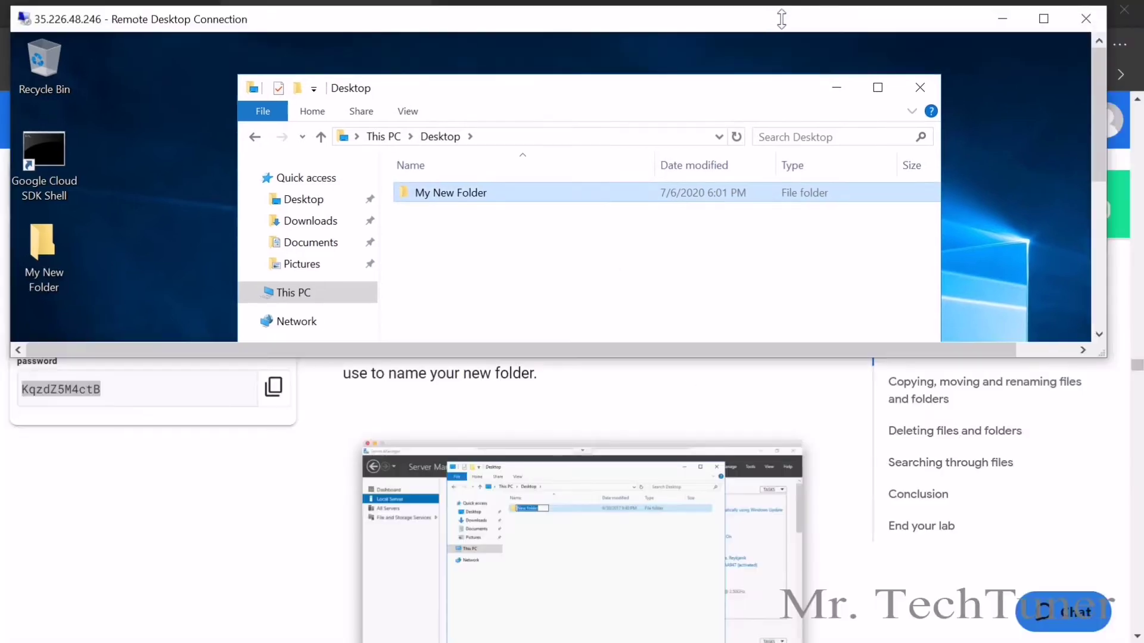
{"action": "scroll", "coordinate": [590, 495], "scroll_direction": "down", "scroll_amount": 10}
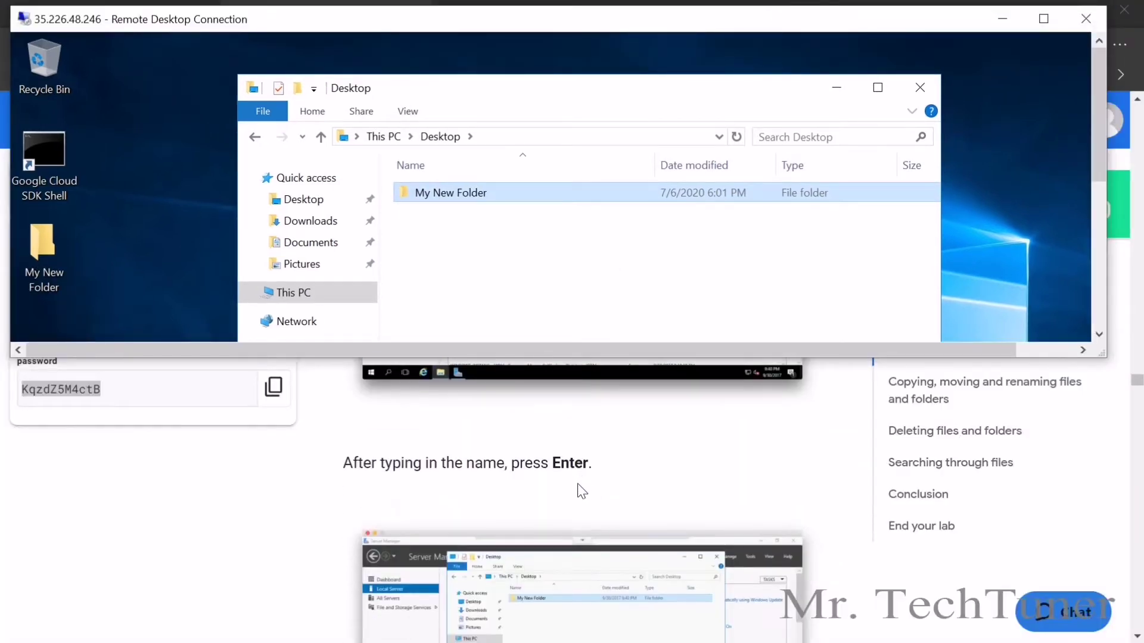
{"action": "scroll", "coordinate": [580, 480], "scroll_direction": "down", "scroll_amount": 8}
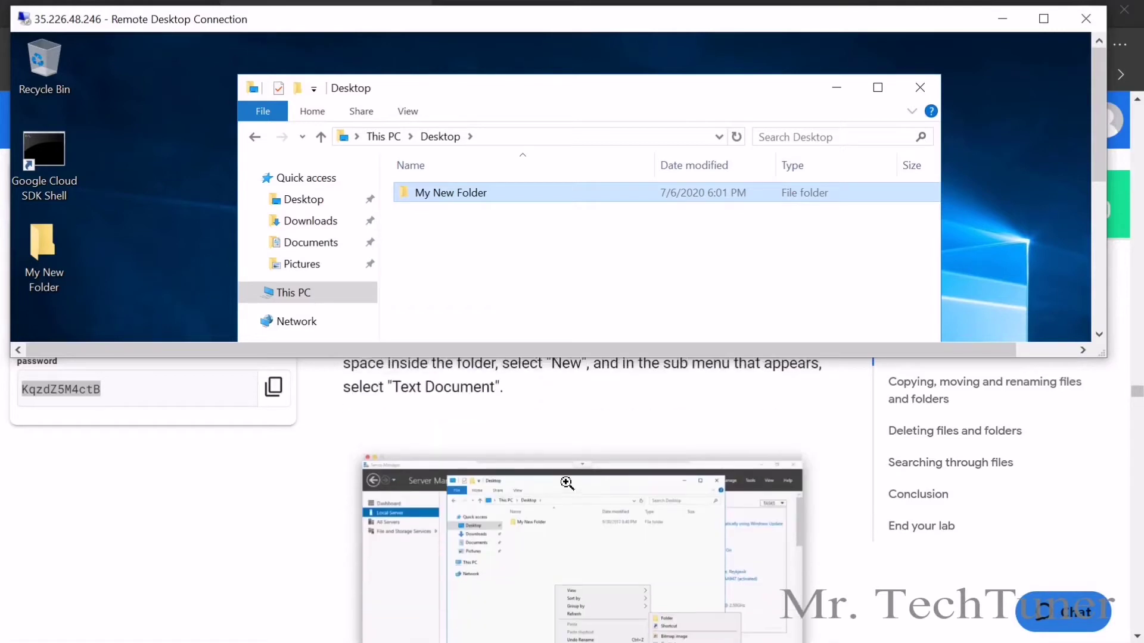
{"action": "scroll", "coordinate": [564, 481], "scroll_direction": "up", "scroll_amount": 3}
{"action": "scroll", "coordinate": [565, 481], "scroll_direction": "down", "scroll_amount": 2}
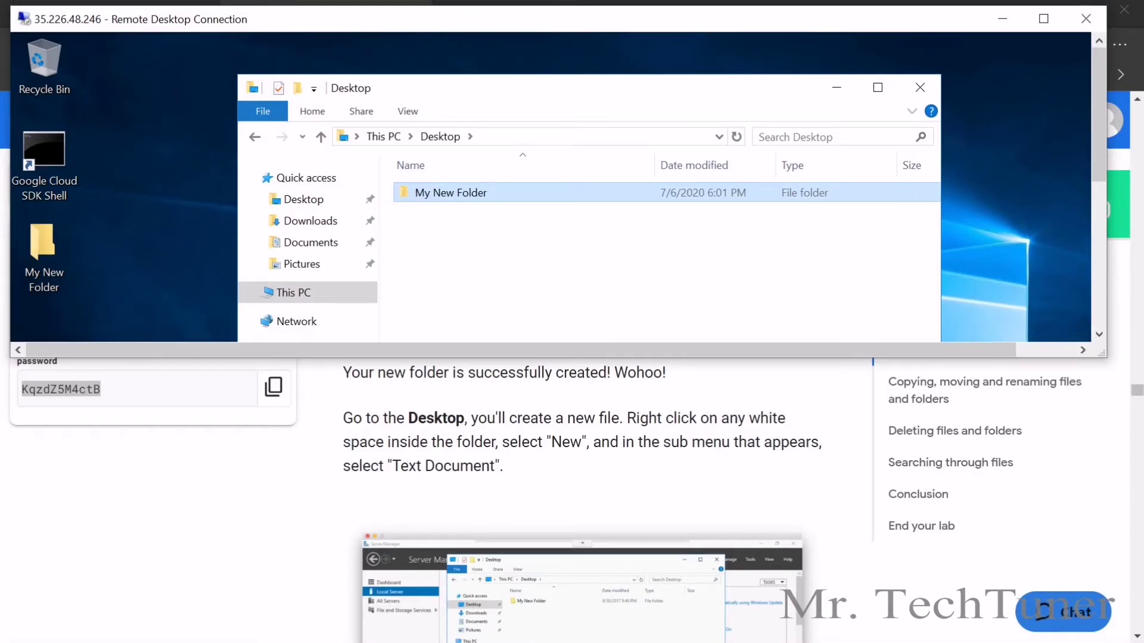
{"action": "scroll", "coordinate": [563, 467], "scroll_direction": "down", "scroll_amount": 8}
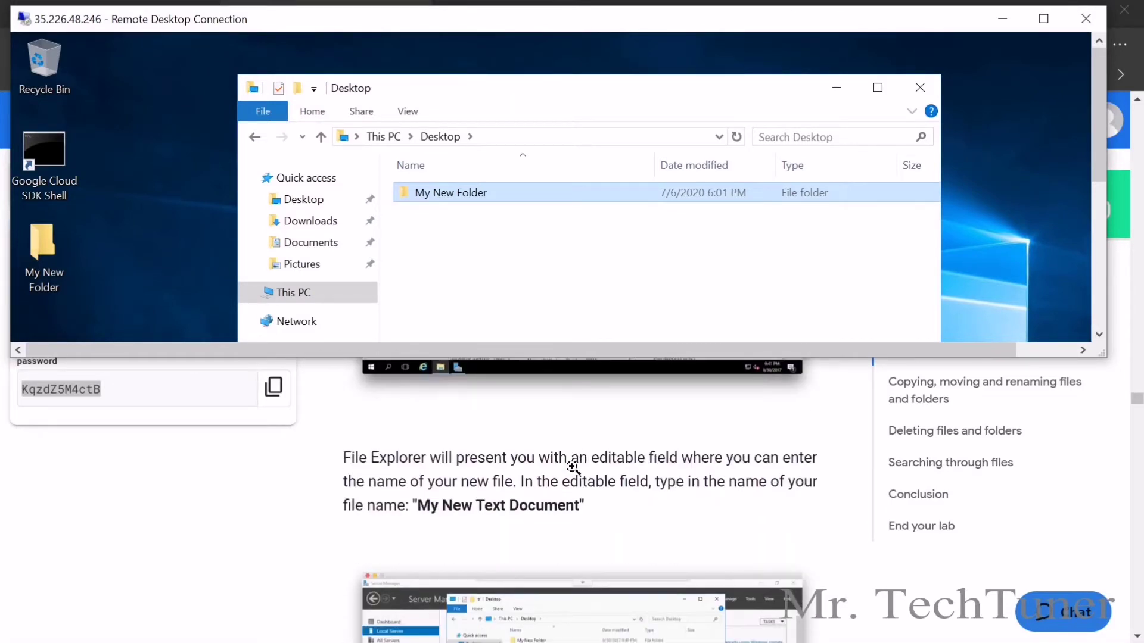
{"action": "scroll", "coordinate": [582, 489], "scroll_direction": "down", "scroll_amount": 2}
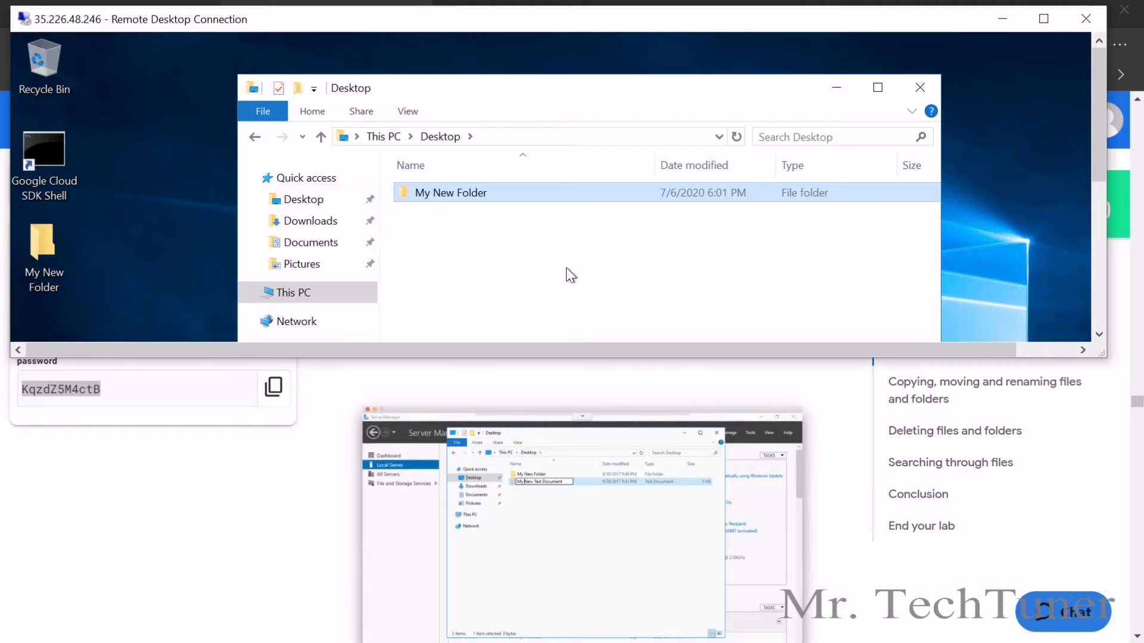
Create a text document named 'My New Text Document' on the remote Desktop beside My New Folder.
{"action": "right_click", "coordinate": [524, 234]}
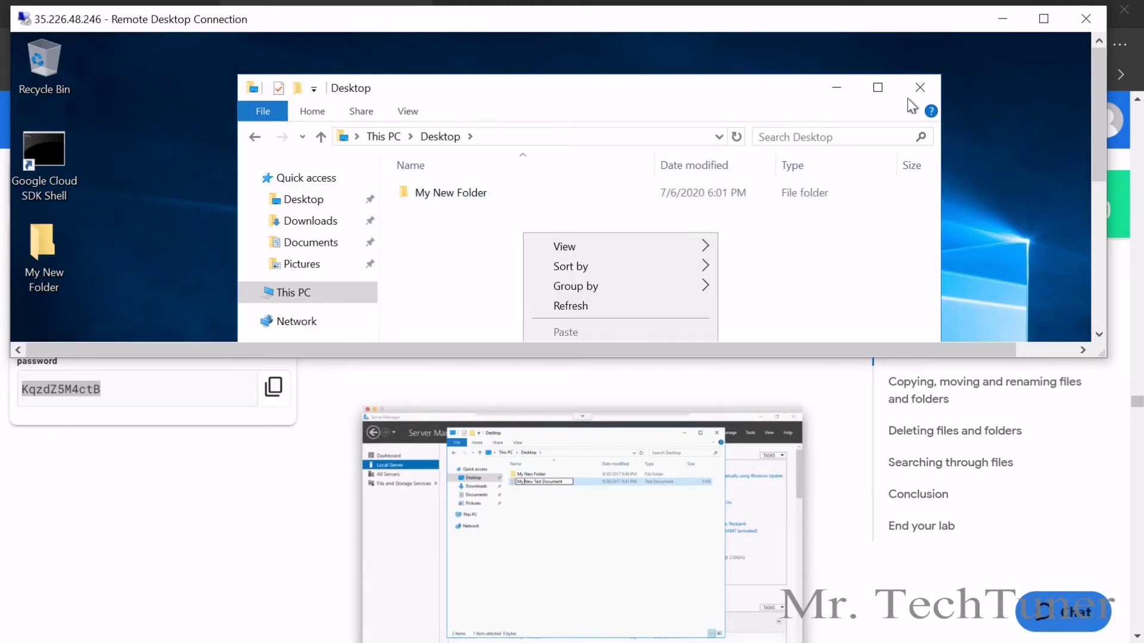
{"action": "left_click", "coordinate": [1043, 18]}
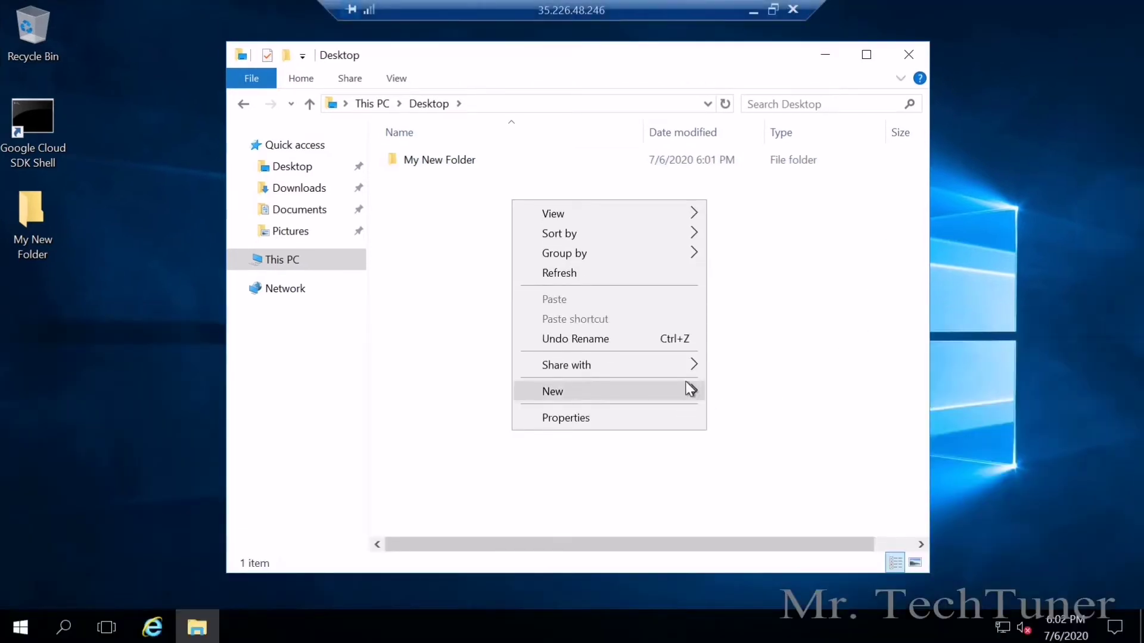
{"action": "mouse_move", "coordinate": [694, 400]}
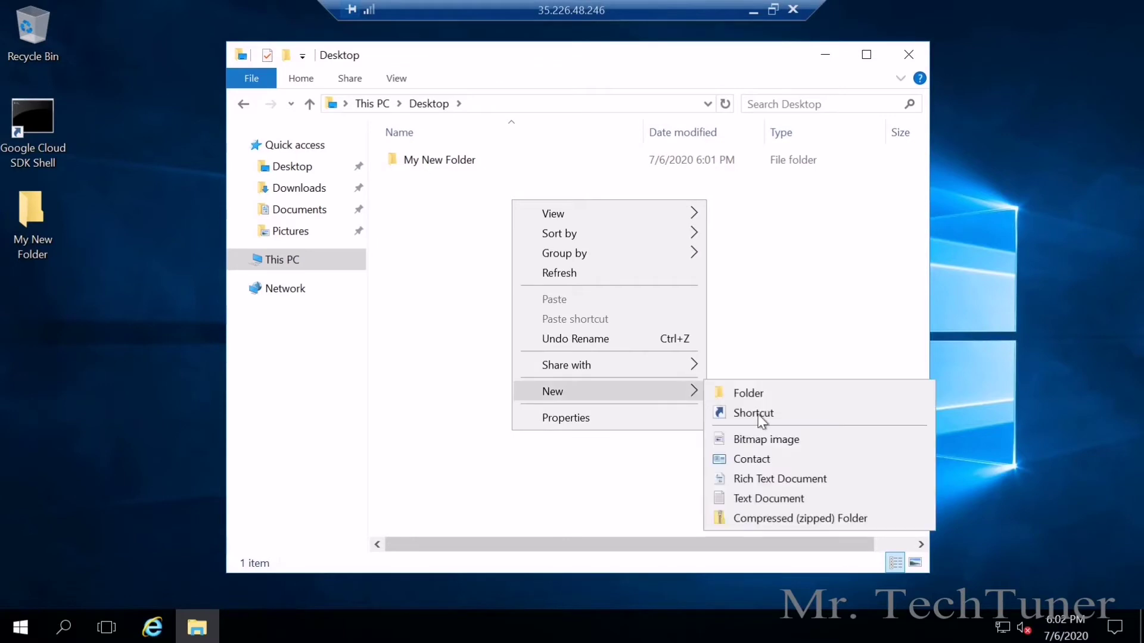
{"action": "left_click", "coordinate": [769, 498]}
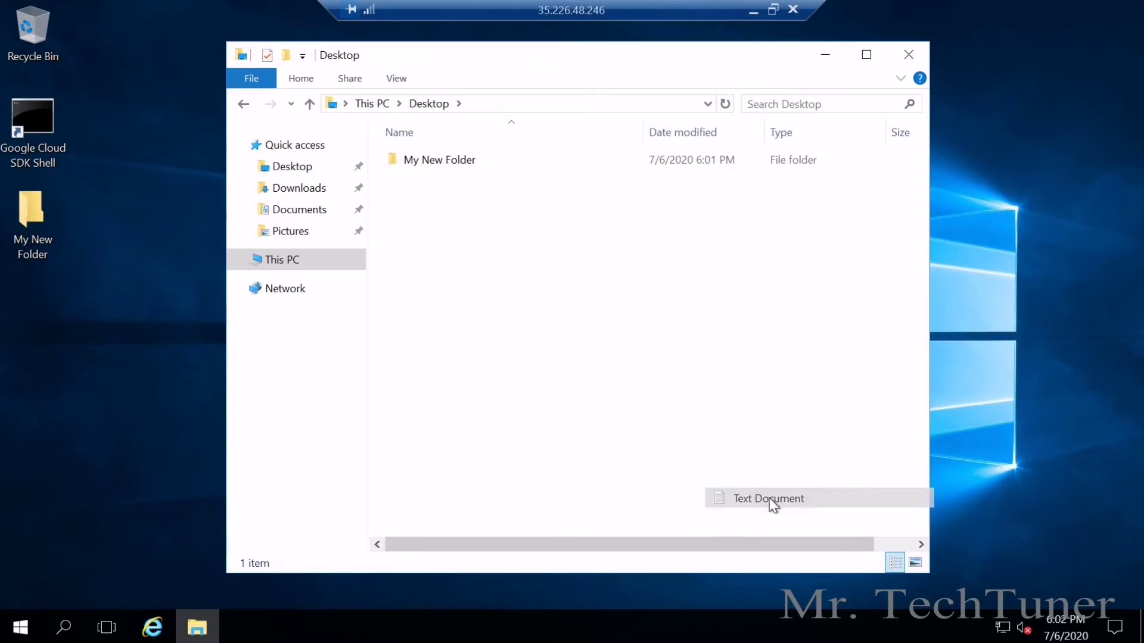
{"action": "type", "text": "M"}
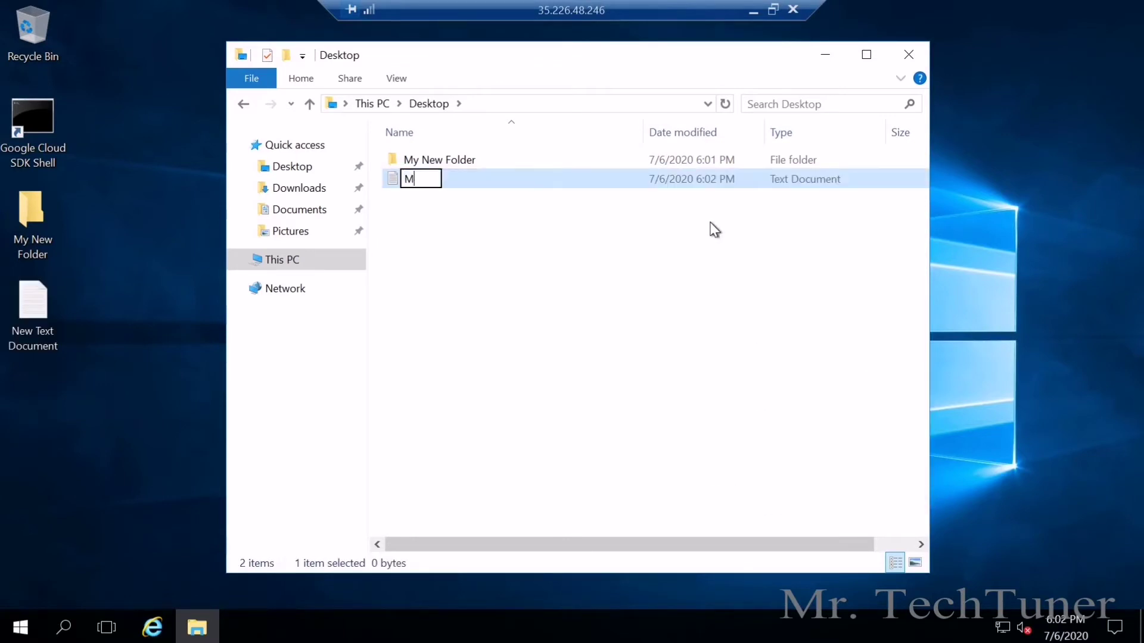
{"action": "type", "text": "y New Text D"}
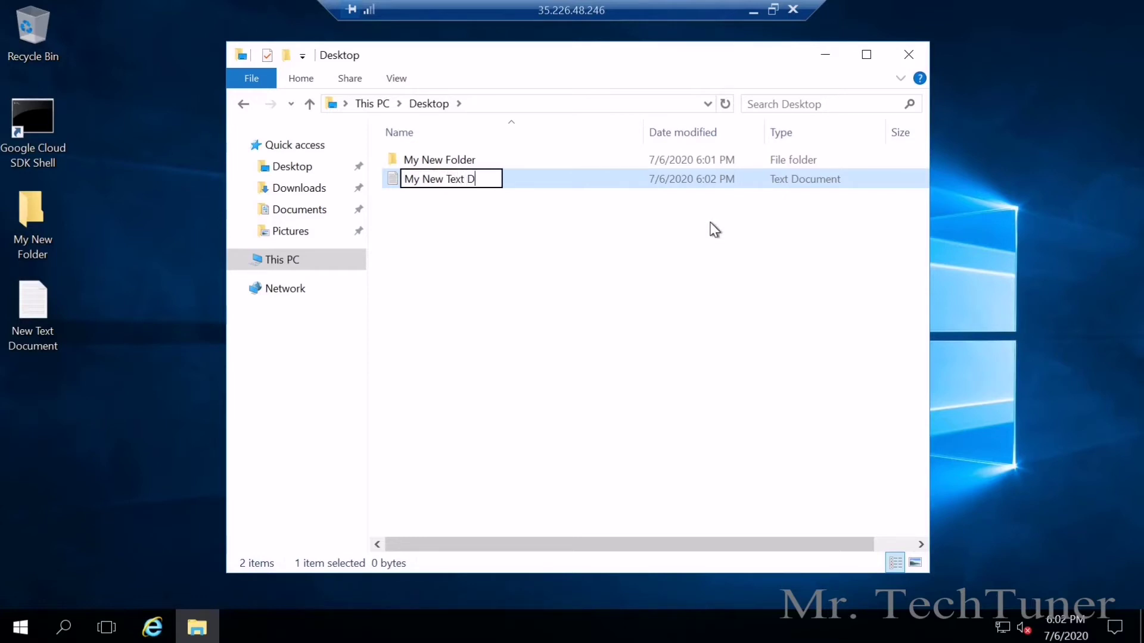
{"action": "type", "text": "ocument"}
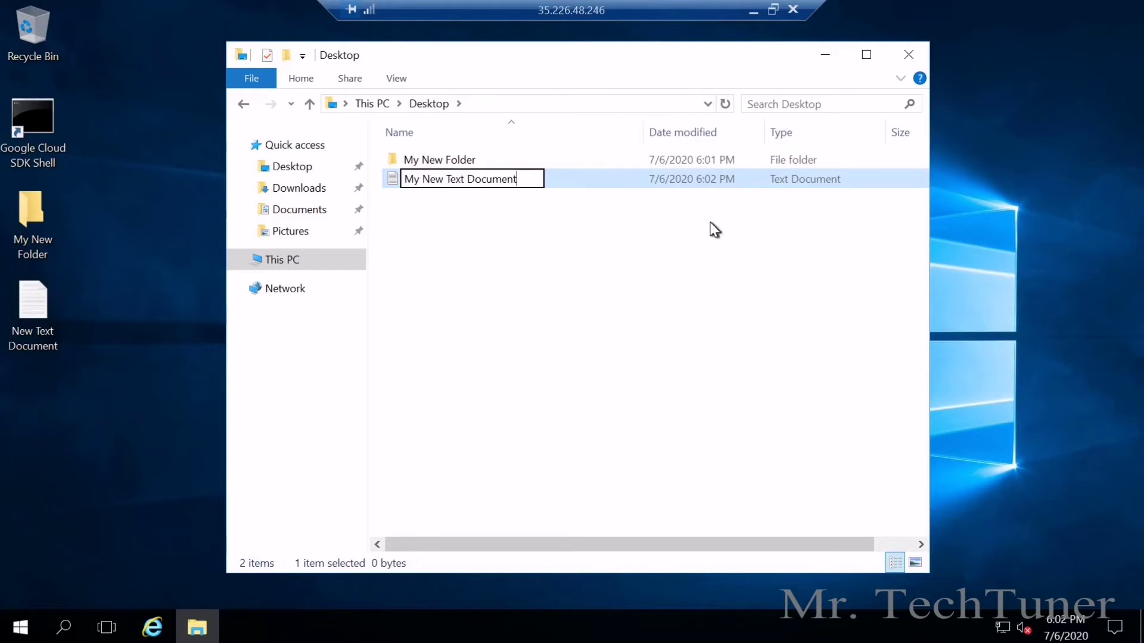
{"action": "key", "text": "Return"}
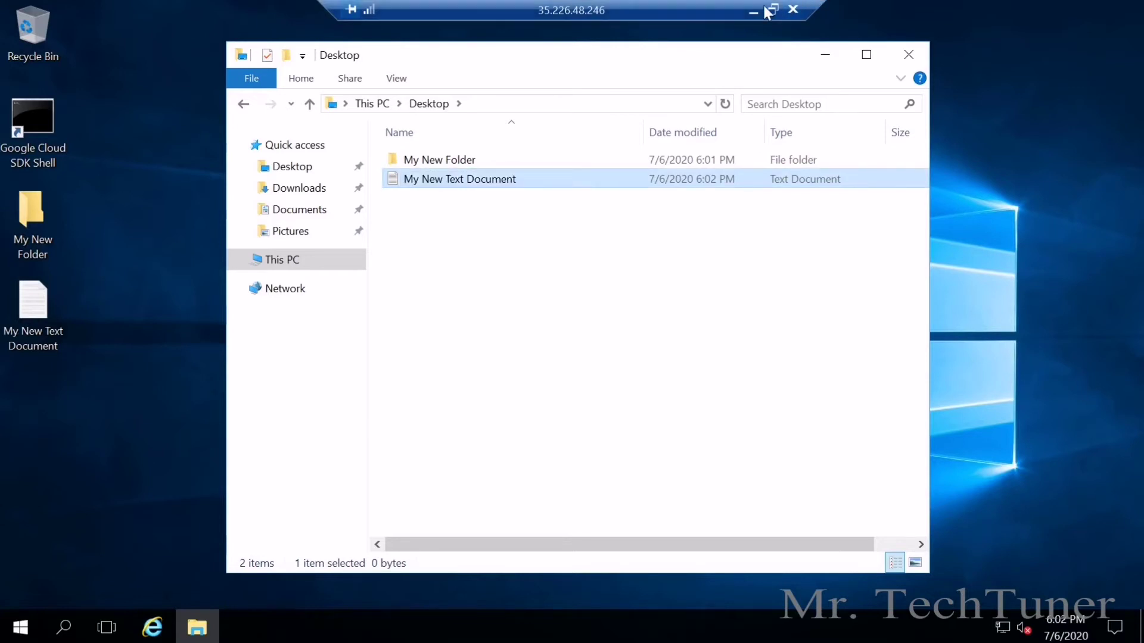
{"action": "left_click", "coordinate": [773, 11]}
{"action": "scroll", "coordinate": [687, 531], "scroll_direction": "down", "scroll_amount": 1}
{"action": "scroll", "coordinate": [686, 531], "scroll_direction": "up", "scroll_amount": 3}
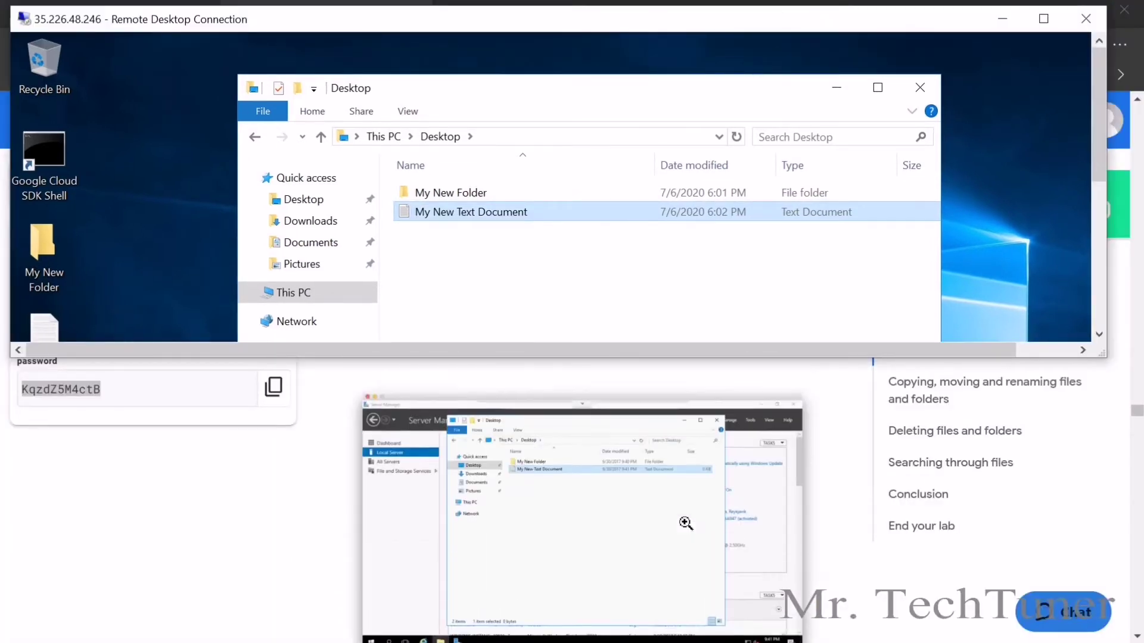
{"action": "scroll", "coordinate": [684, 509], "scroll_direction": "down", "scroll_amount": 8}
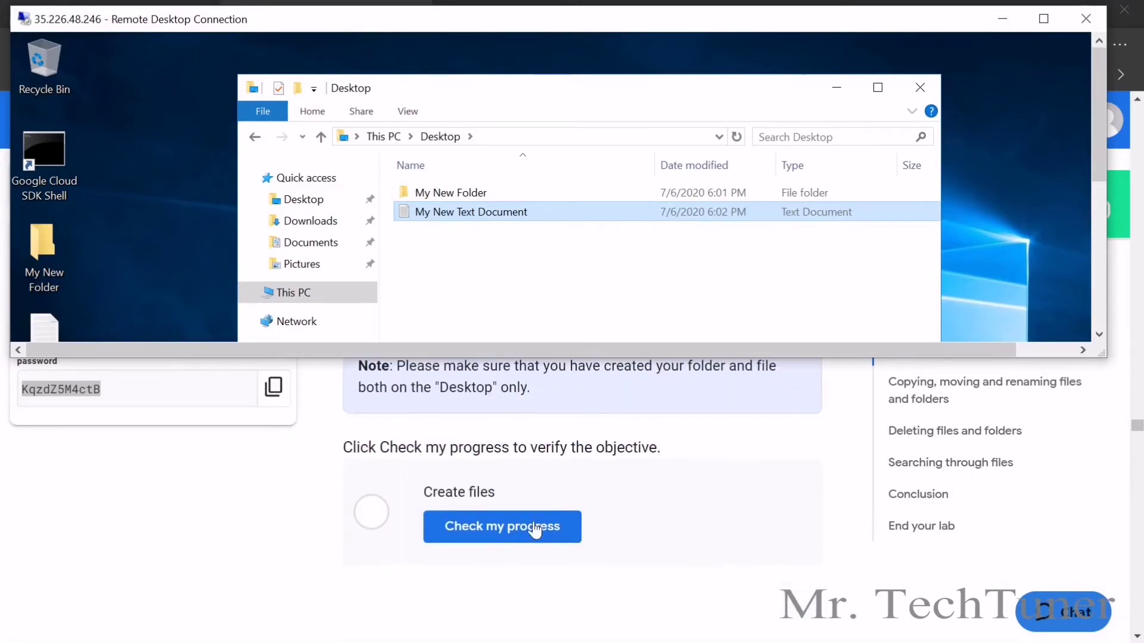
Check progress on the Create files objective so the lab score reaches 10/30.
{"action": "left_click", "coordinate": [511, 538]}
{"action": "left_click", "coordinate": [511, 538]}
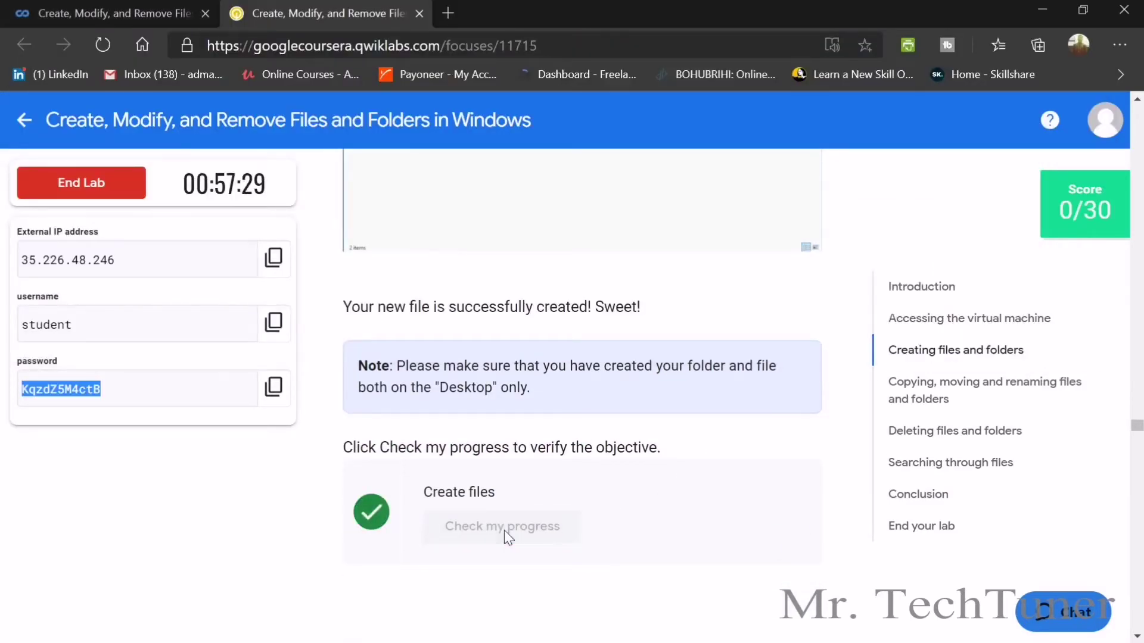
{"action": "scroll", "coordinate": [506, 503], "scroll_direction": "down", "scroll_amount": 5}
{"action": "scroll", "coordinate": [504, 499], "scroll_direction": "down", "scroll_amount": 8}
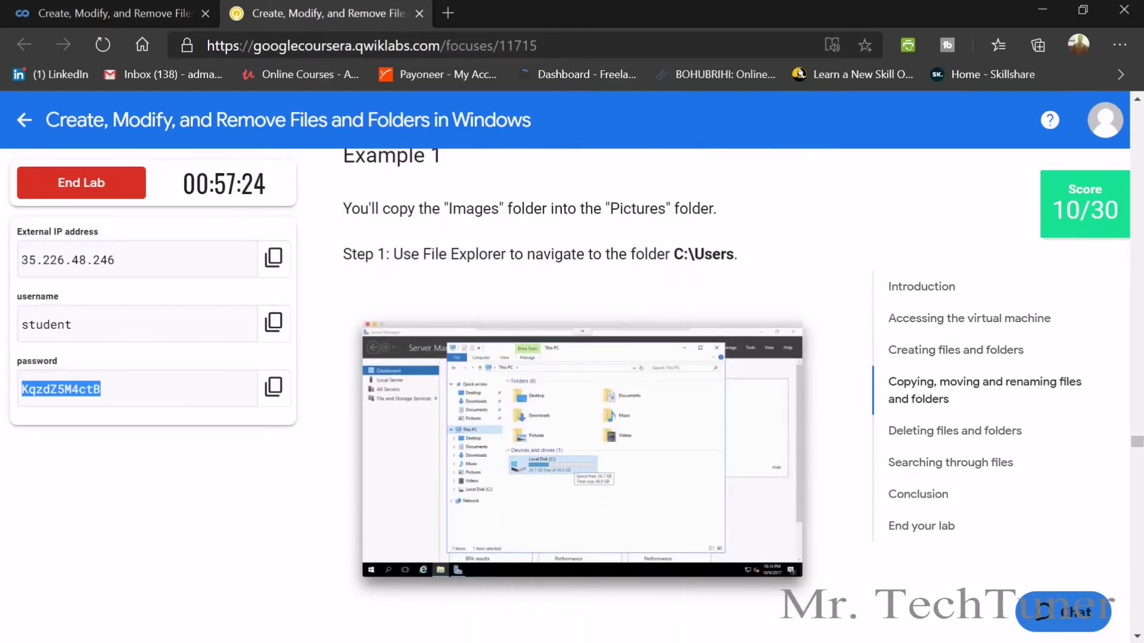
Highlight the C:\Users and Images folder names in the copy-folder instructions.
{"action": "left_click_drag", "start_coordinate": [403, 255], "coordinate": [740, 255]}
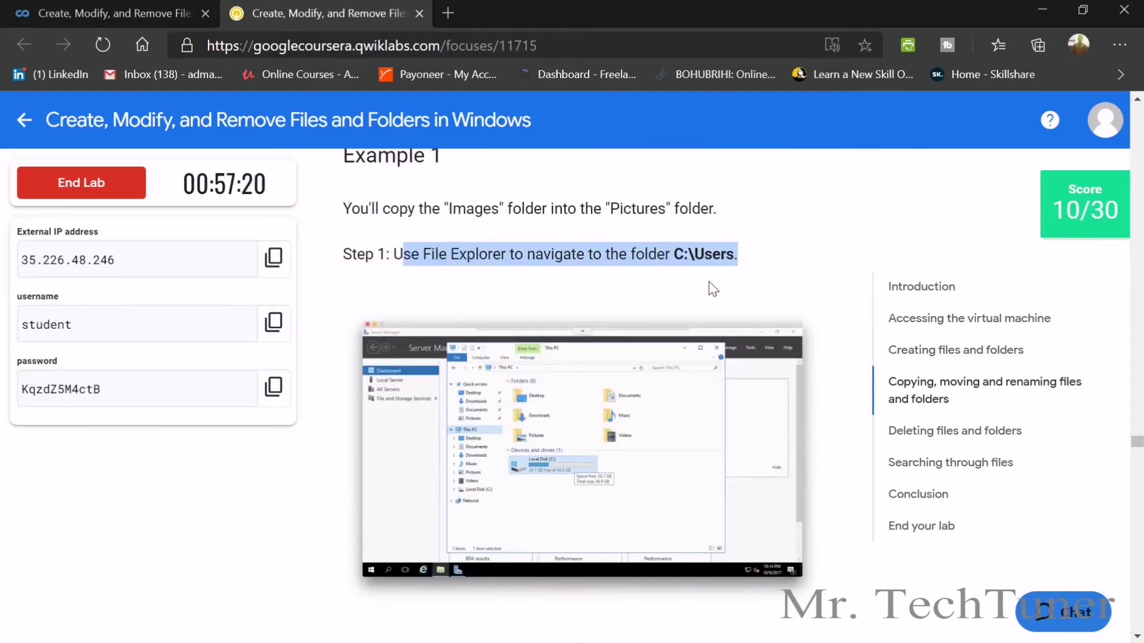
{"action": "scroll", "coordinate": [710, 292], "scroll_direction": "down", "scroll_amount": 7}
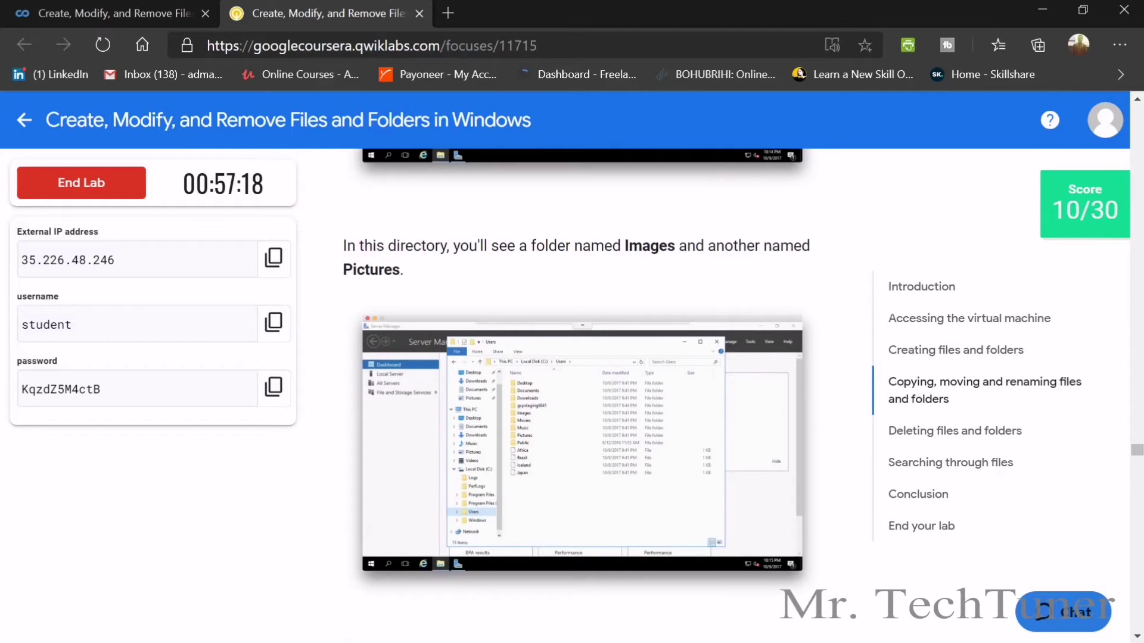
{"action": "left_click_drag", "start_coordinate": [622, 245], "coordinate": [687, 245]}
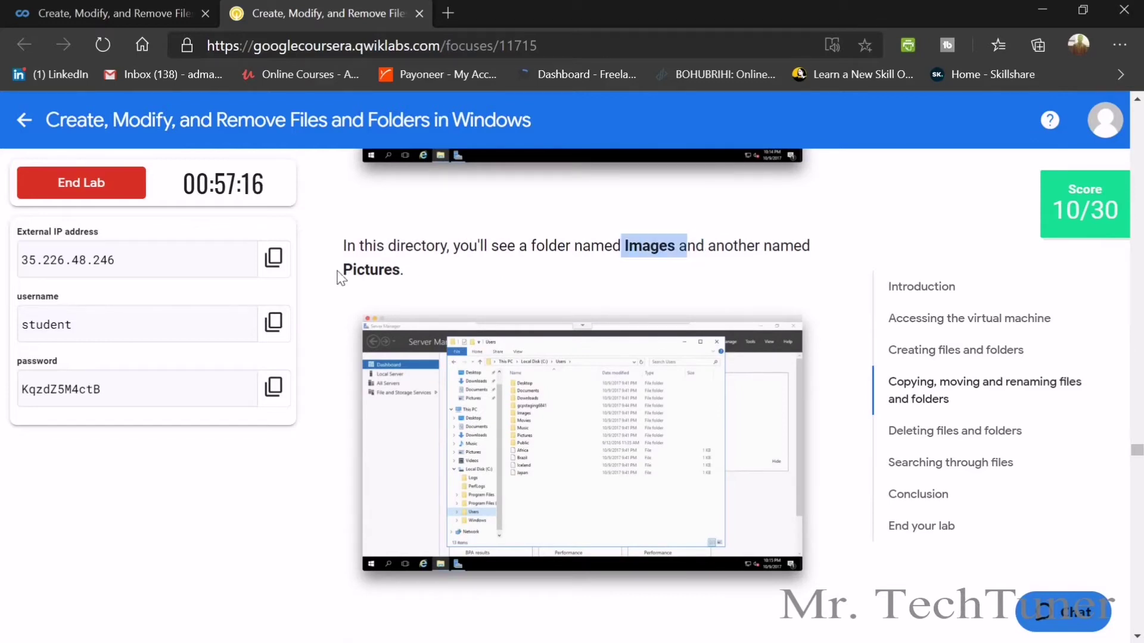
{"action": "left_click_drag", "start_coordinate": [342, 271], "coordinate": [416, 271]}
{"action": "scroll", "coordinate": [423, 298], "scroll_direction": "down", "scroll_amount": 5}
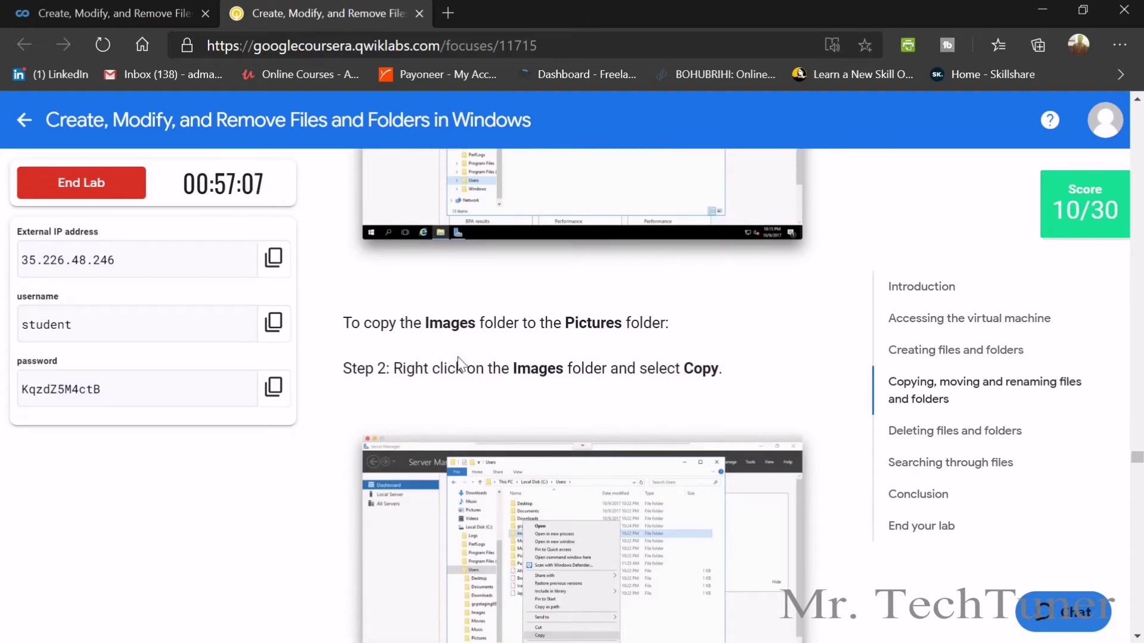
{"action": "scroll", "coordinate": [511, 326], "scroll_direction": "down", "scroll_amount": 2}
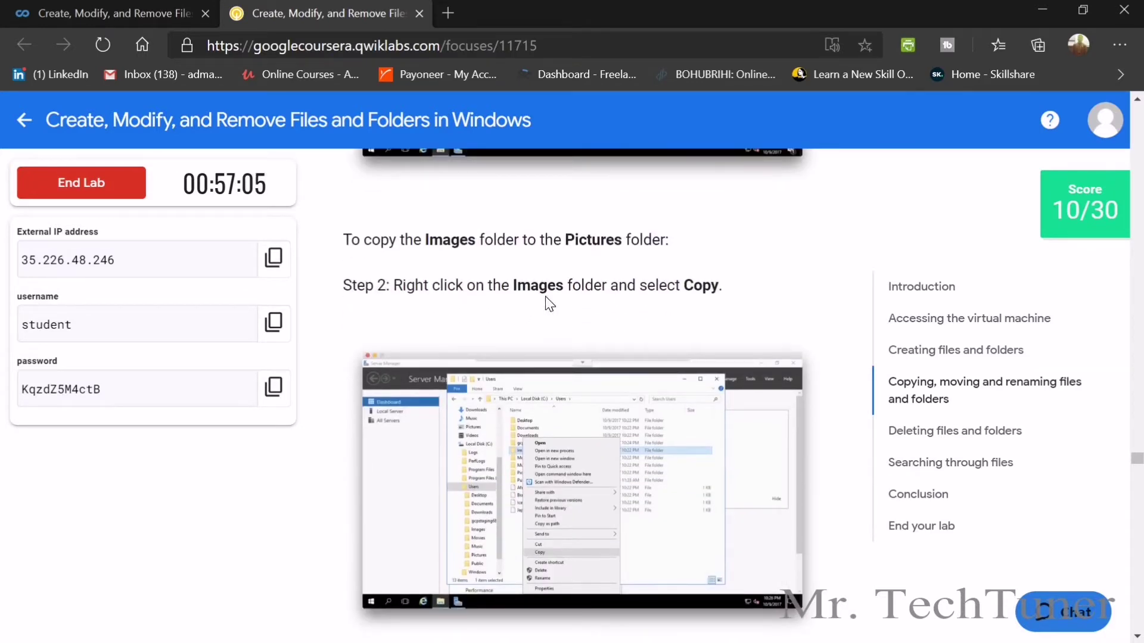
Open the C:\Users folder via This PC and Local Disk (C:) on the lab machine.
{"action": "key", "text": "alt+Tab"}
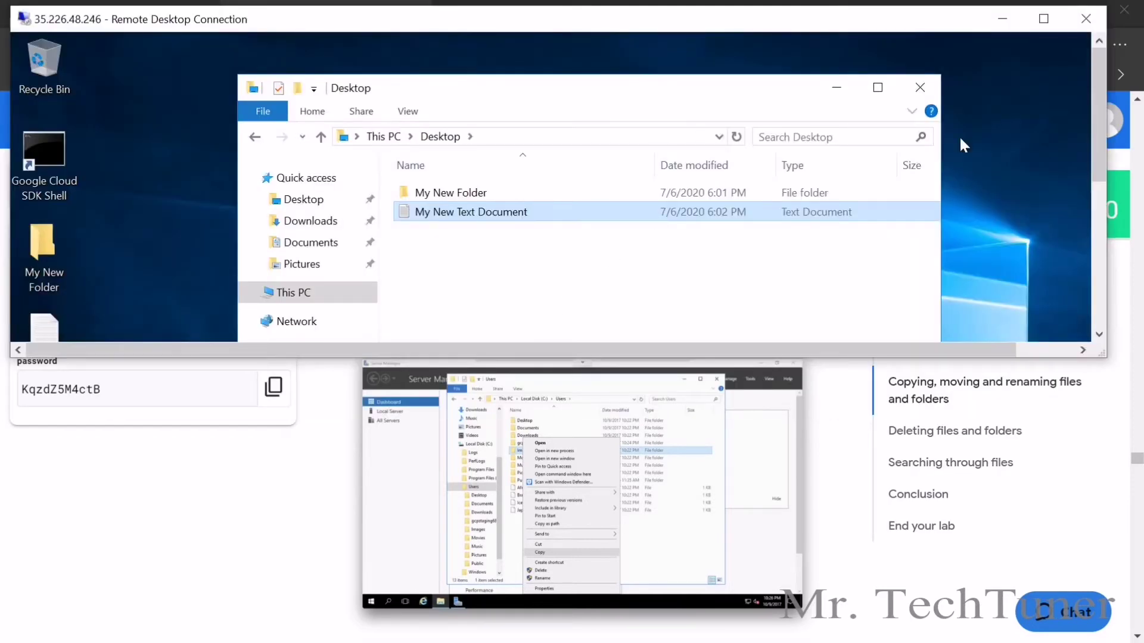
{"action": "left_click", "coordinate": [1043, 18]}
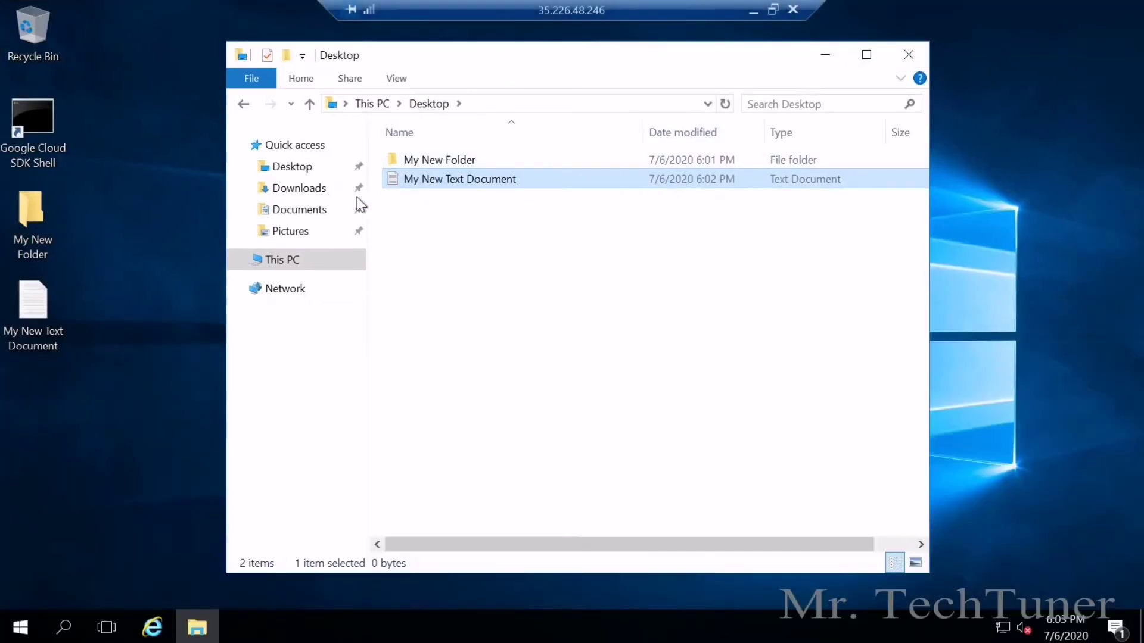
{"action": "left_click", "coordinate": [295, 259]}
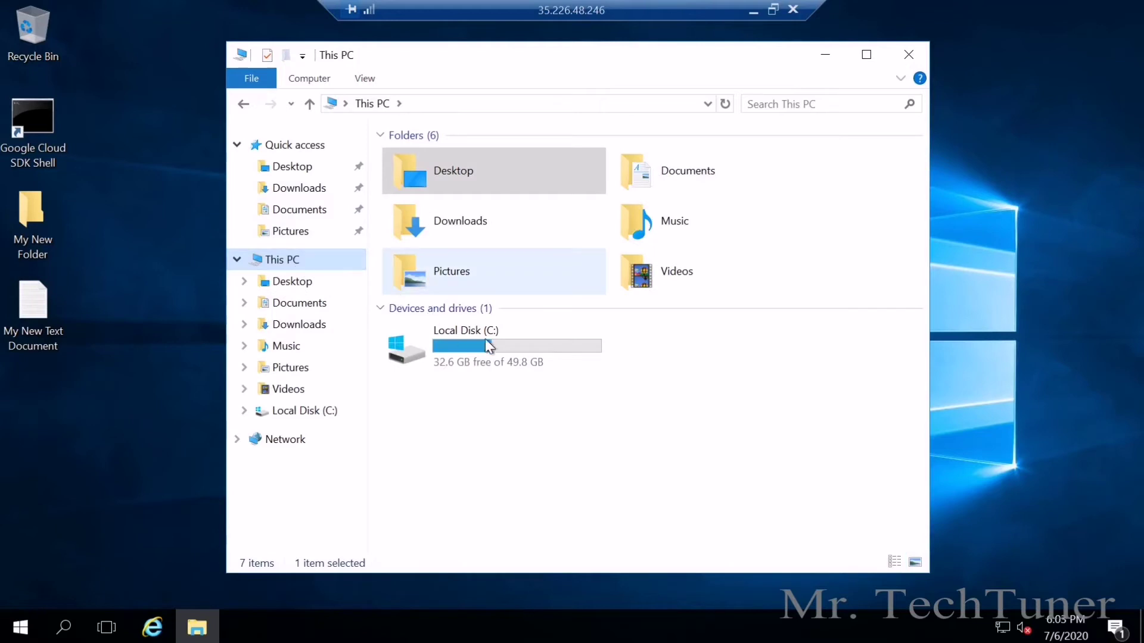
{"action": "double_click", "coordinate": [487, 340]}
{"action": "double_click", "coordinate": [423, 223]}
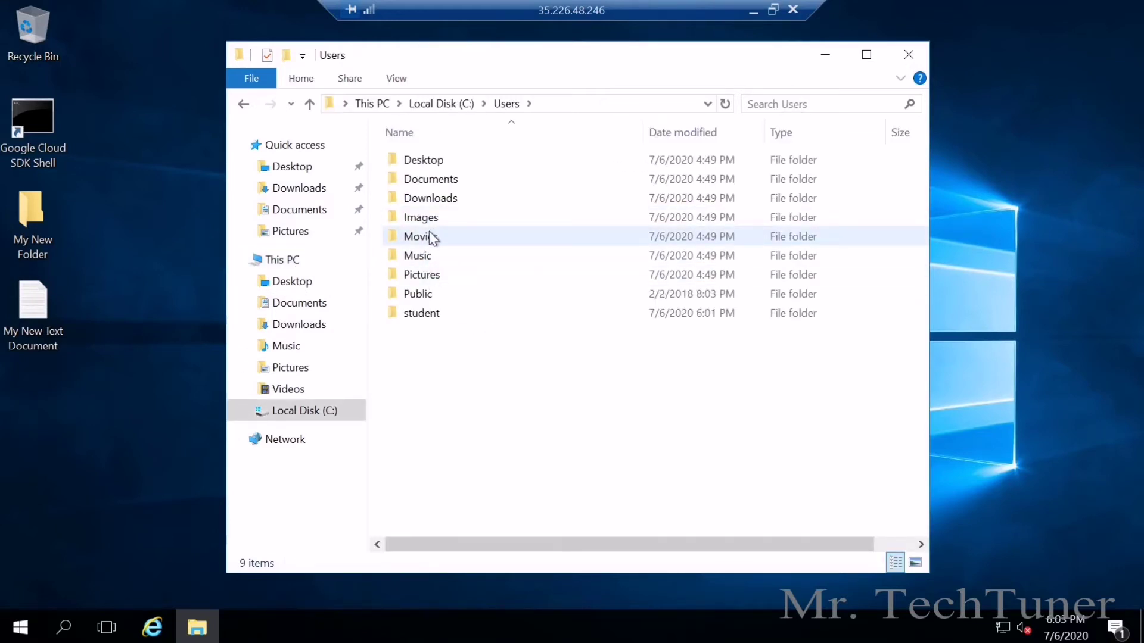
Copy the Images folder from C:\Users.
{"action": "left_click", "coordinate": [772, 10]}
{"action": "scroll", "coordinate": [595, 415], "scroll_direction": "up", "scroll_amount": 3}
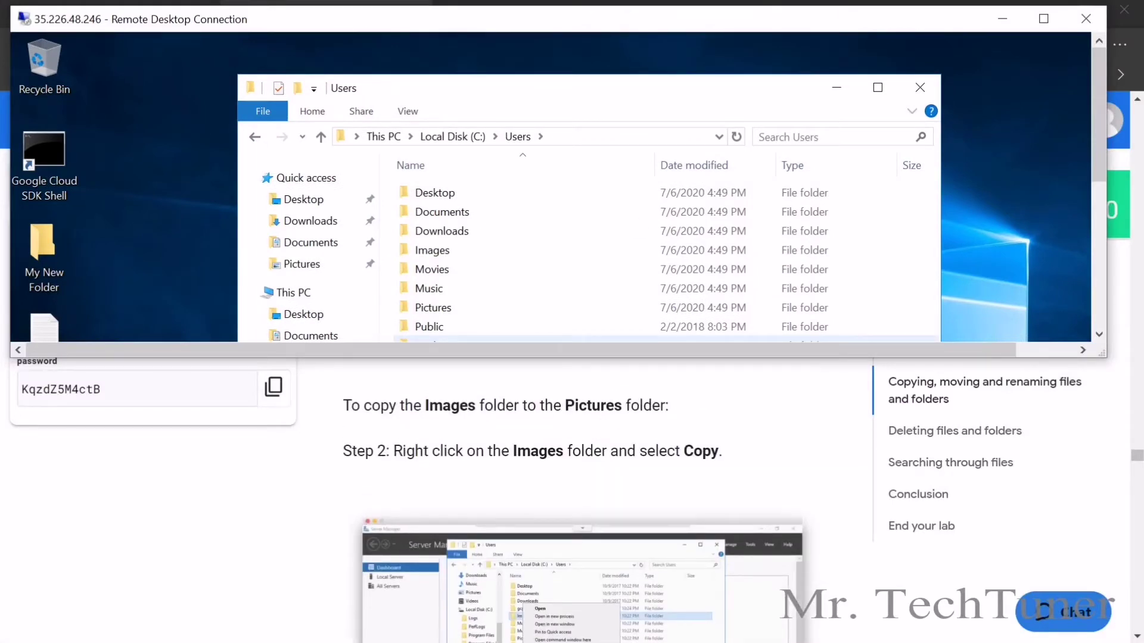
{"action": "left_click", "coordinate": [1043, 18]}
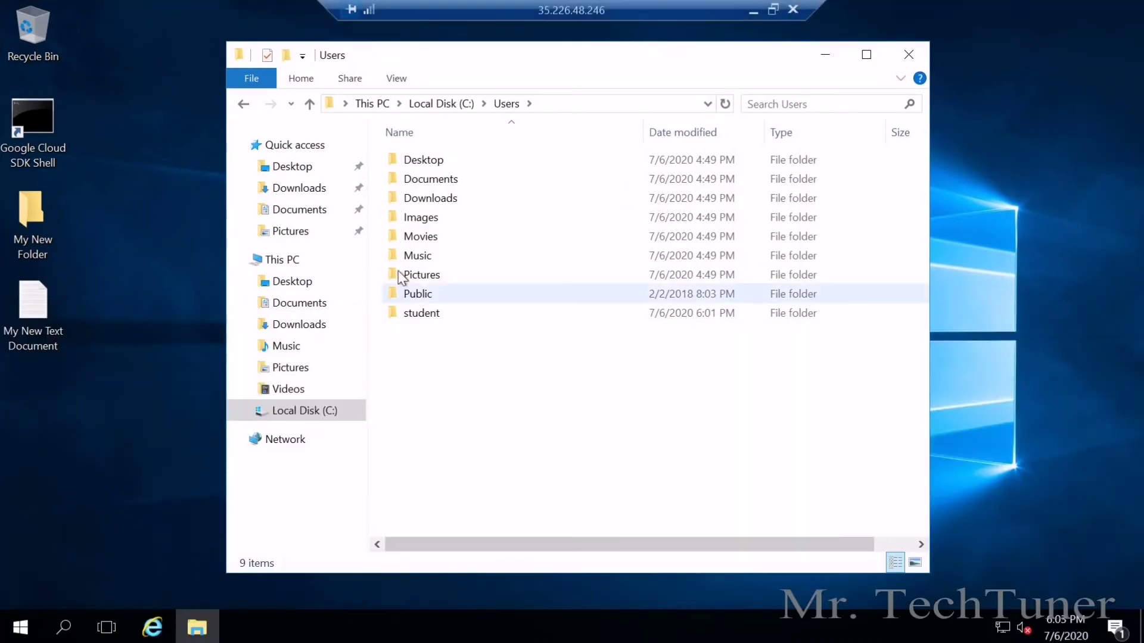
{"action": "right_click", "coordinate": [424, 220]}
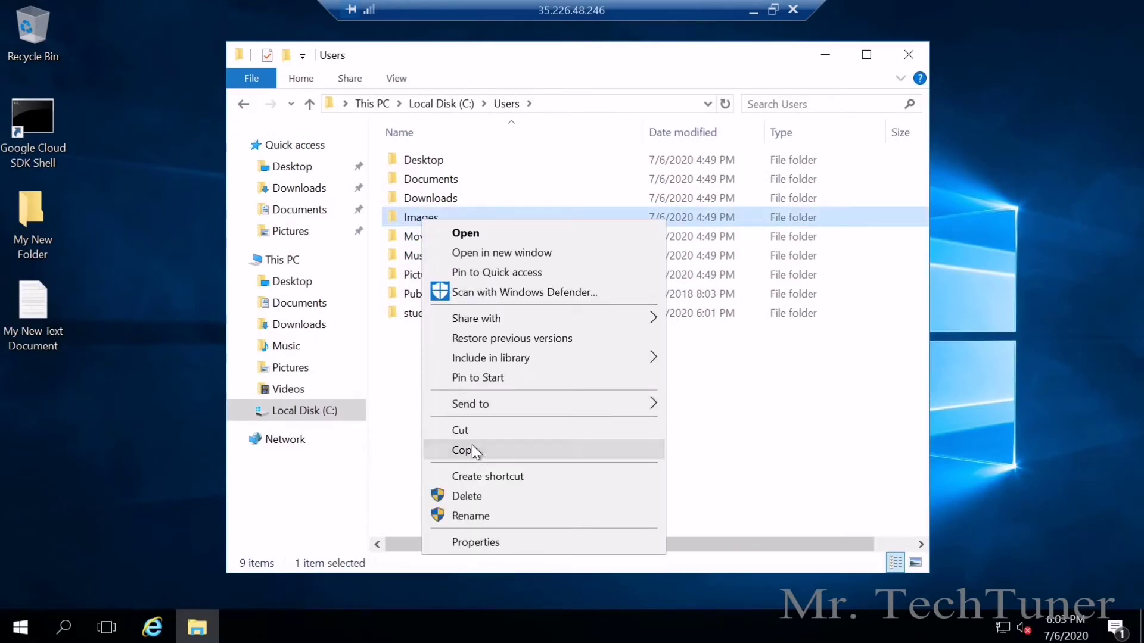
{"action": "left_click", "coordinate": [472, 447]}
Paste the Images folder into Pictures, approving the administrator permission prompt with Continue.
{"action": "double_click", "coordinate": [442, 276]}
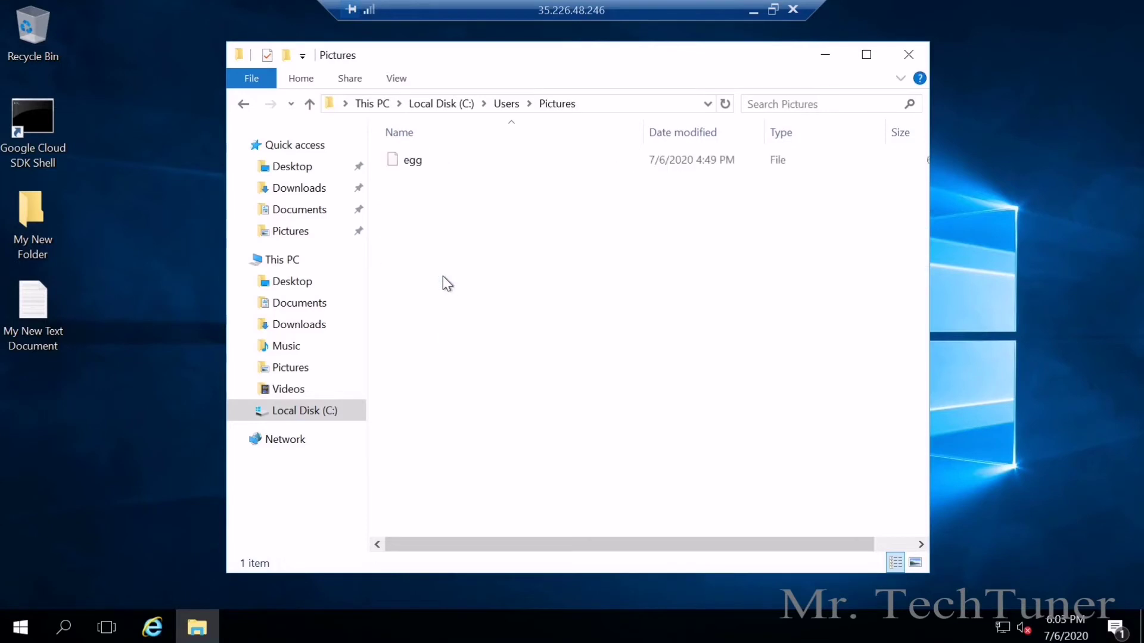
{"action": "right_click", "coordinate": [442, 277]}
{"action": "left_click", "coordinate": [498, 403]}
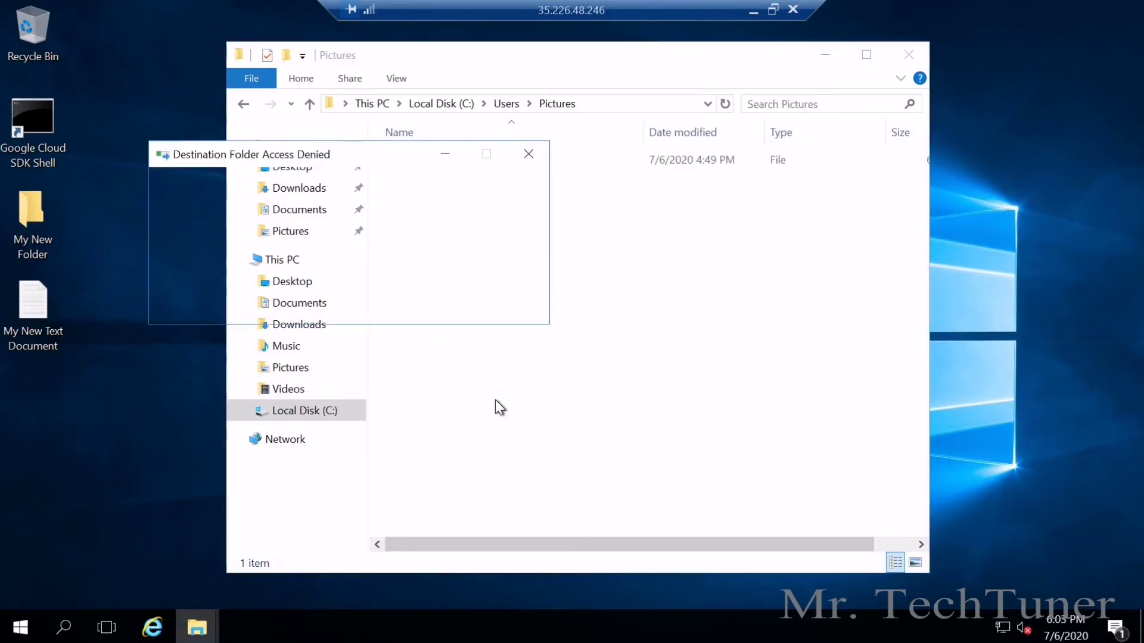
{"action": "left_click", "coordinate": [318, 260]}
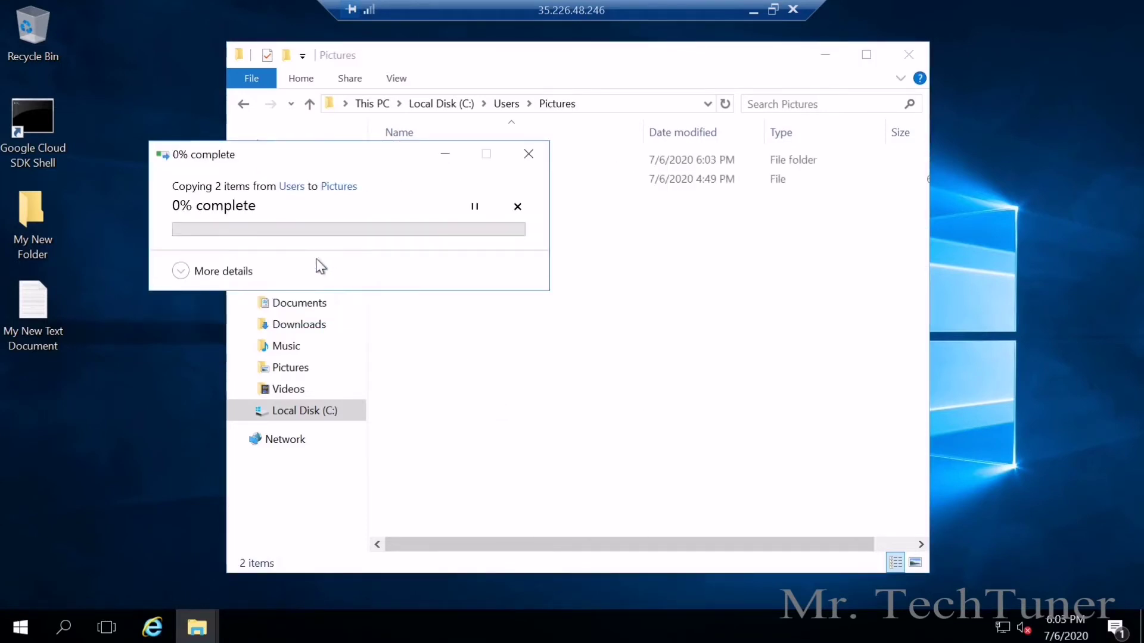
Scroll the lab instructions down to the Copy files objective check.
{"action": "left_click", "coordinate": [773, 10]}
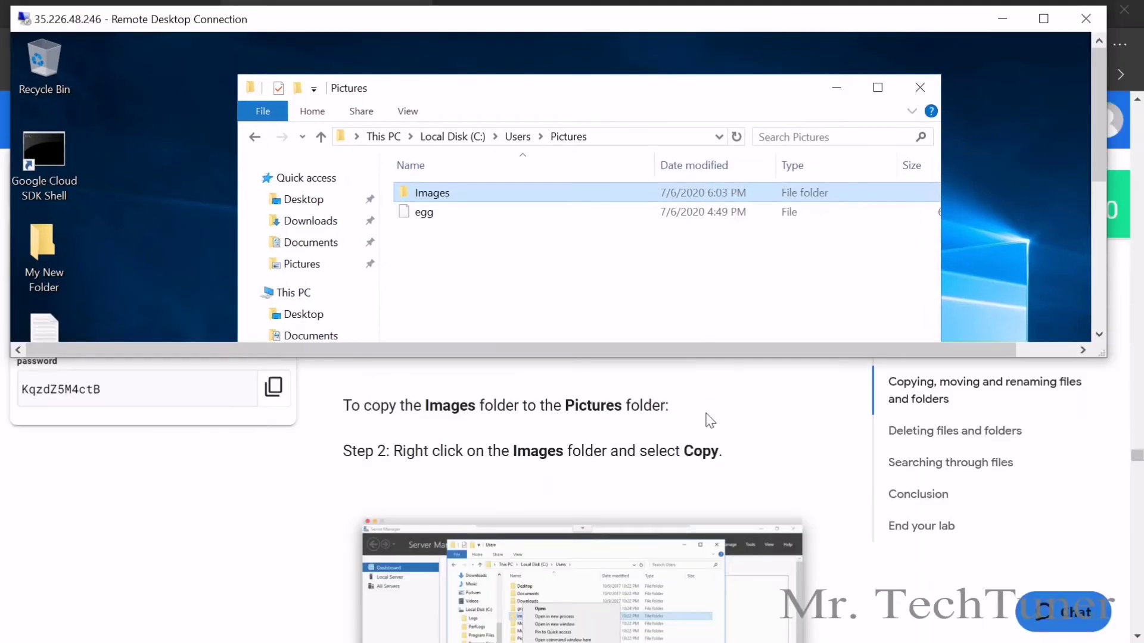
{"action": "scroll", "coordinate": [708, 420], "scroll_direction": "down", "scroll_amount": 10}
{"action": "scroll", "coordinate": [709, 420], "scroll_direction": "down", "scroll_amount": 6}
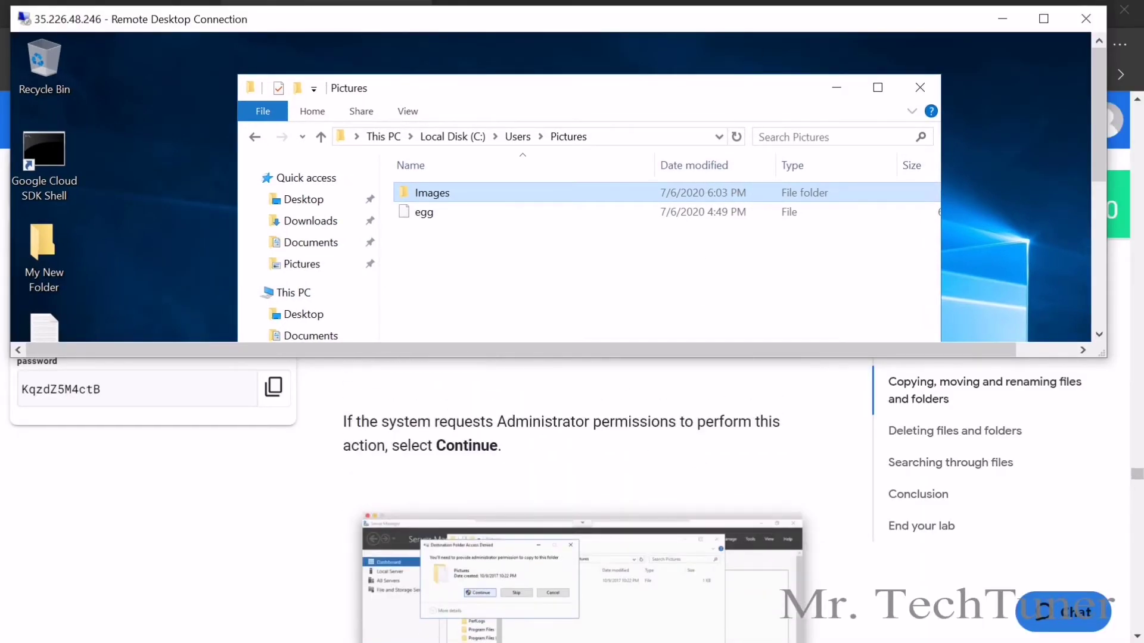
{"action": "scroll", "coordinate": [551, 451], "scroll_direction": "down", "scroll_amount": 8}
{"action": "scroll", "coordinate": [545, 445], "scroll_direction": "down", "scroll_amount": 8}
{"action": "left_click", "coordinate": [532, 490]}
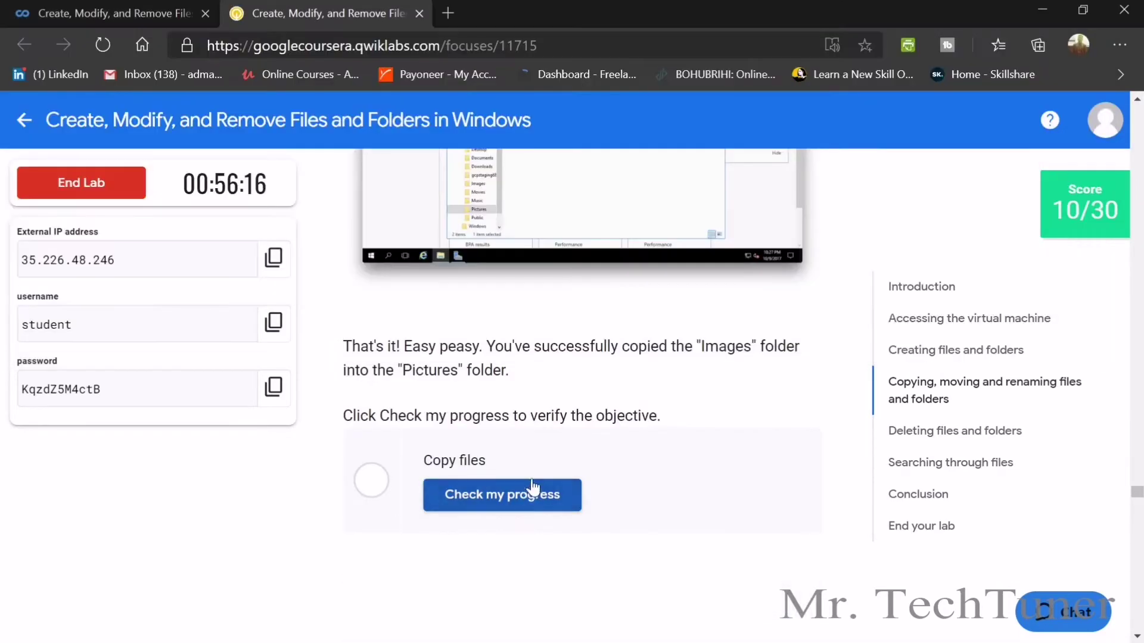
Verify the Copy files objective so the lab score reaches 20/30.
{"action": "left_click", "coordinate": [527, 482]}
{"action": "scroll", "coordinate": [549, 474], "scroll_direction": "down", "scroll_amount": 5}
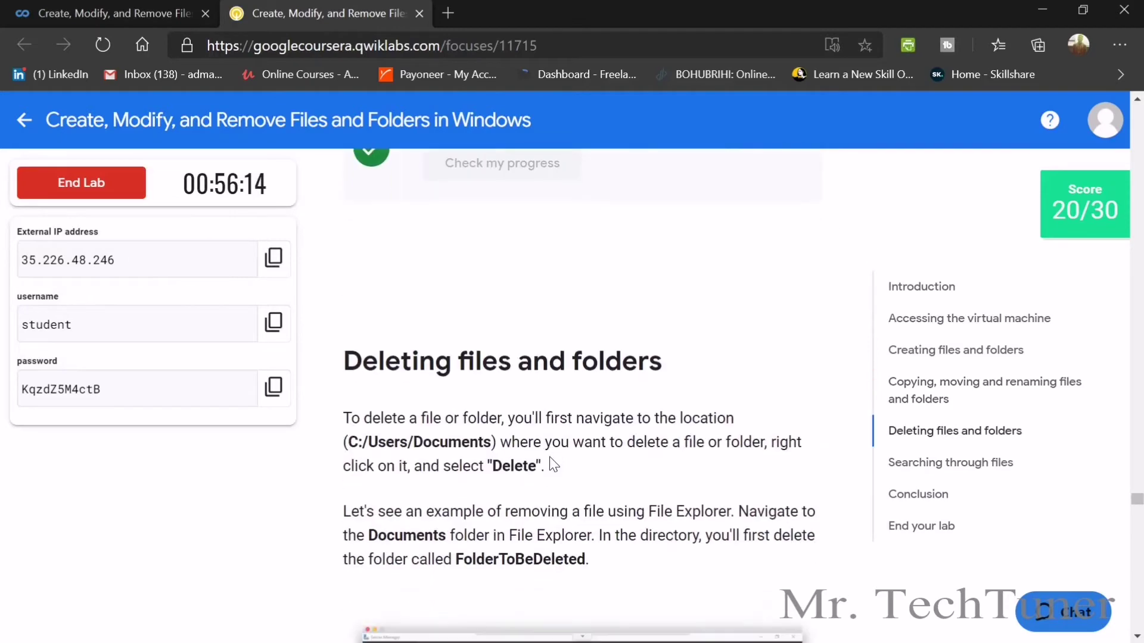
{"action": "scroll", "coordinate": [554, 464], "scroll_direction": "down", "scroll_amount": 4}
{"action": "scroll", "coordinate": [555, 453], "scroll_direction": "up", "scroll_amount": 1}
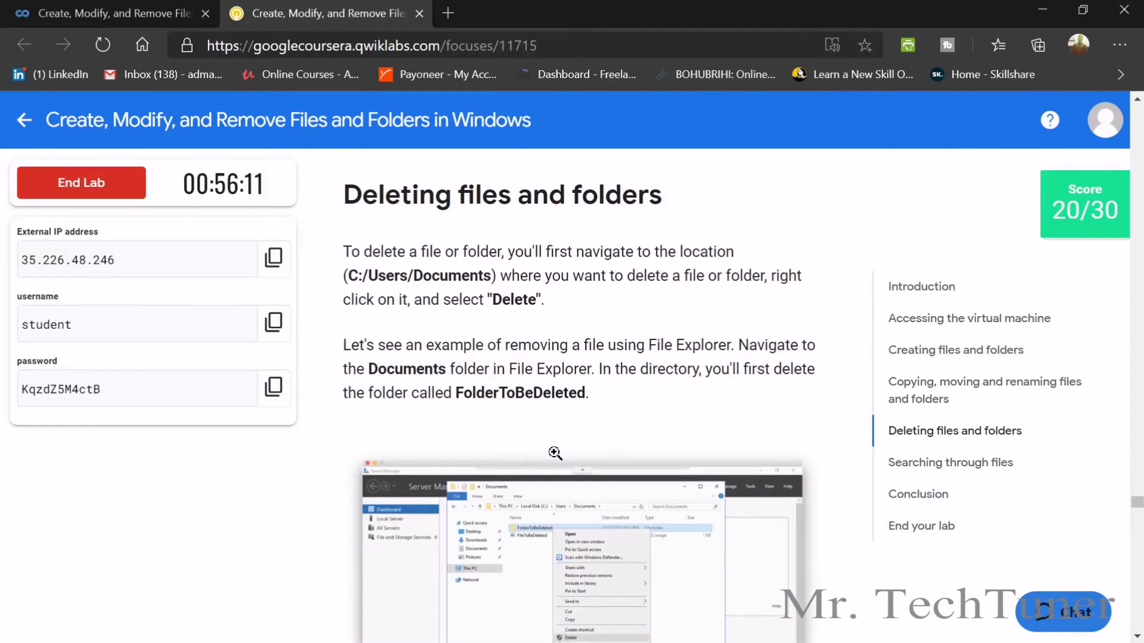
Open C:\Users\Documents, which holds FolderToBeDeleted and FileToBeDeleted.
{"action": "key", "text": "alt+Tab"}
{"action": "left_click", "coordinate": [443, 136]}
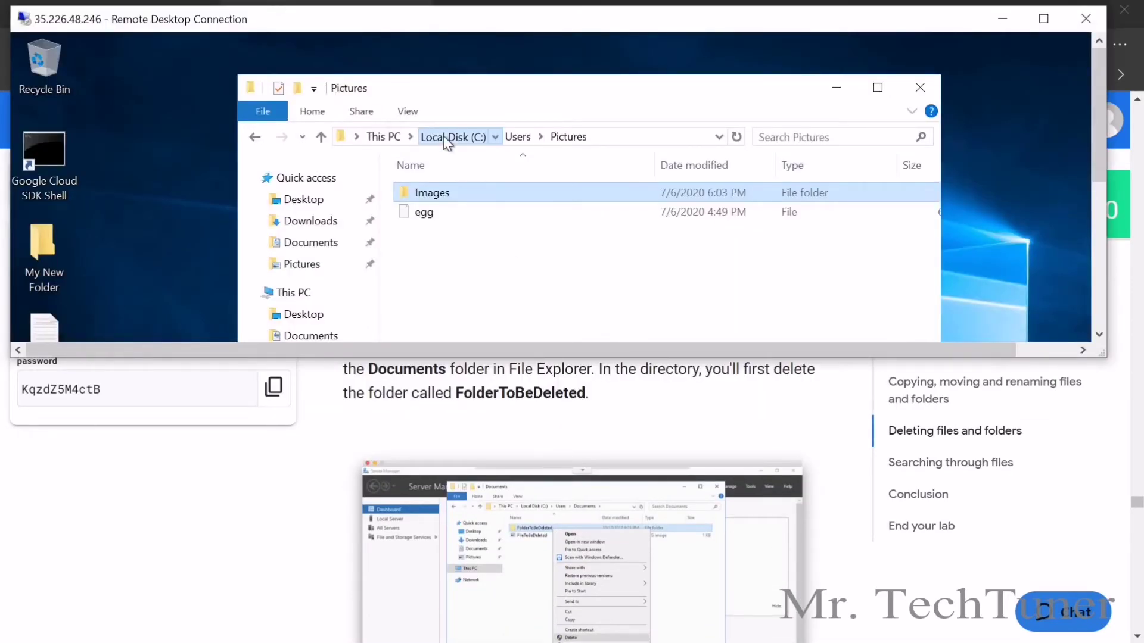
{"action": "key", "text": "alt+Tab"}
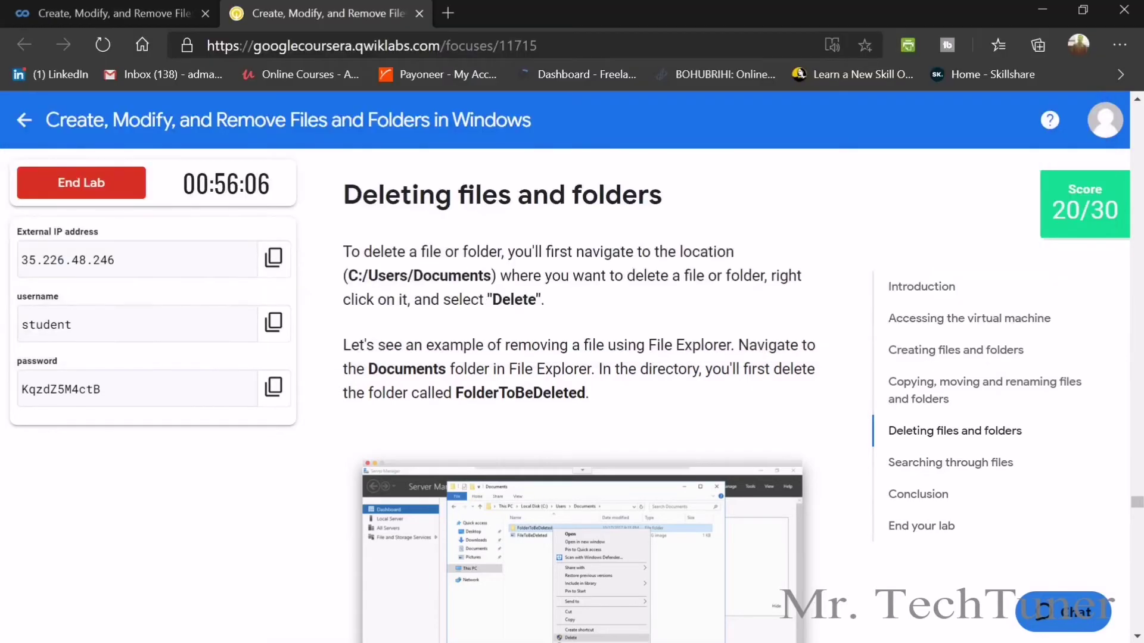
{"action": "key", "text": "alt+Tab"}
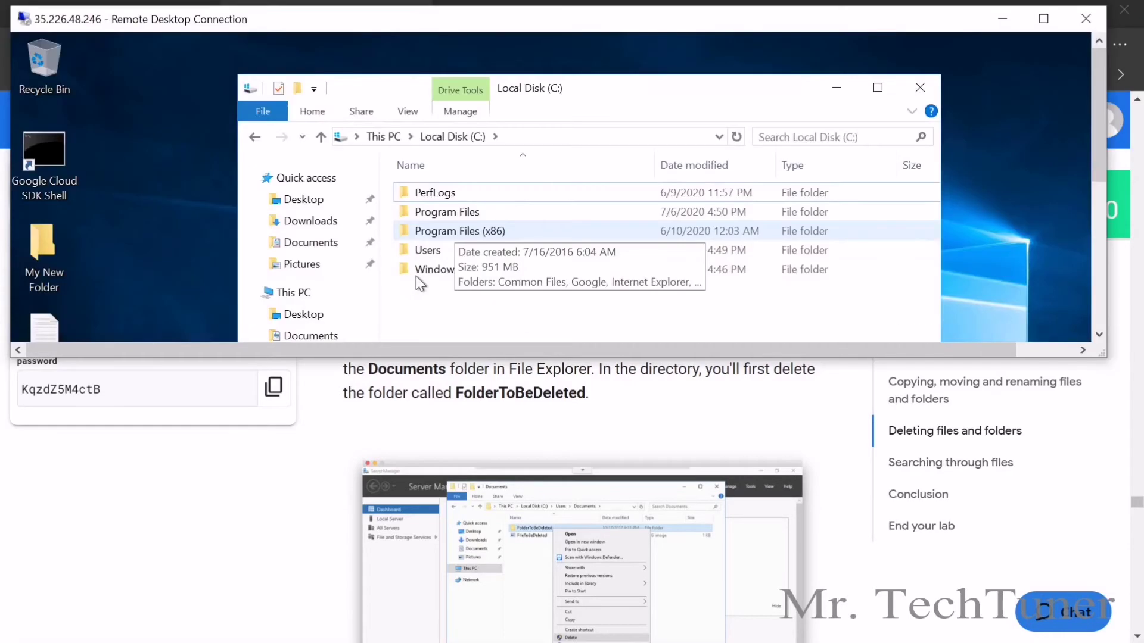
{"action": "double_click", "coordinate": [442, 252]}
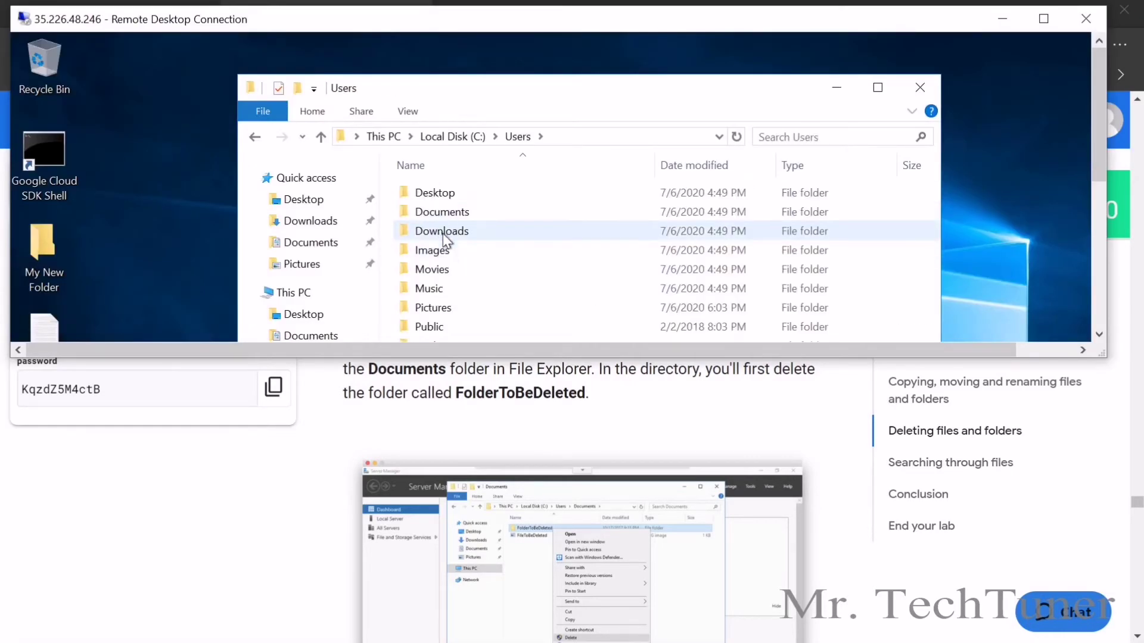
{"action": "double_click", "coordinate": [456, 215]}
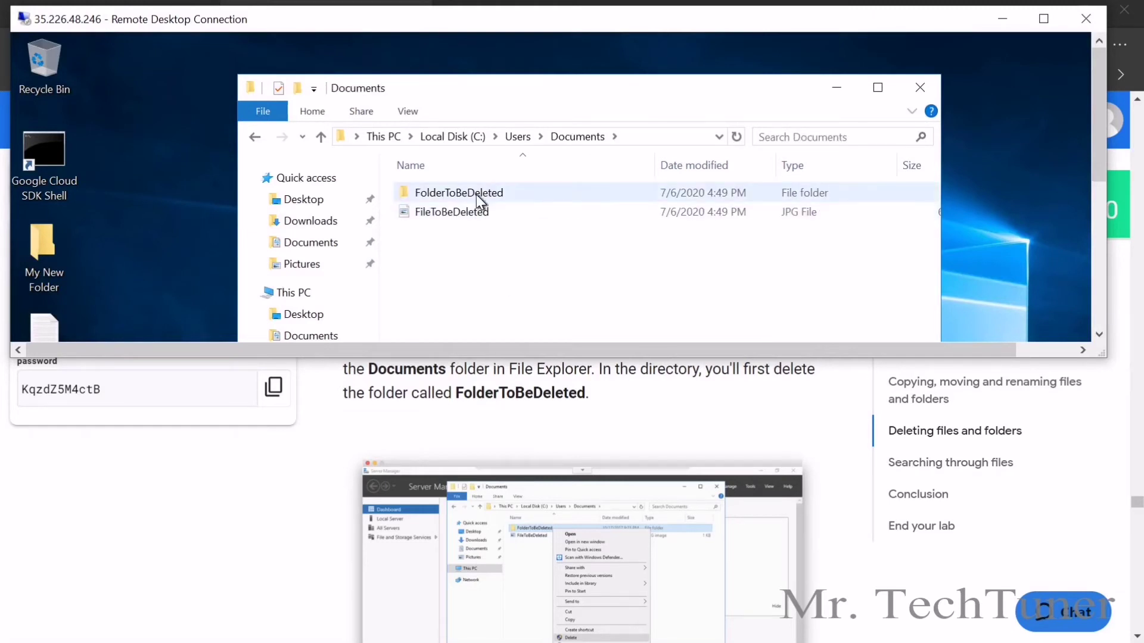
{"action": "scroll", "coordinate": [564, 413], "scroll_direction": "up", "scroll_amount": 1}
{"action": "scroll", "coordinate": [565, 413], "scroll_direction": "up", "scroll_amount": 1}
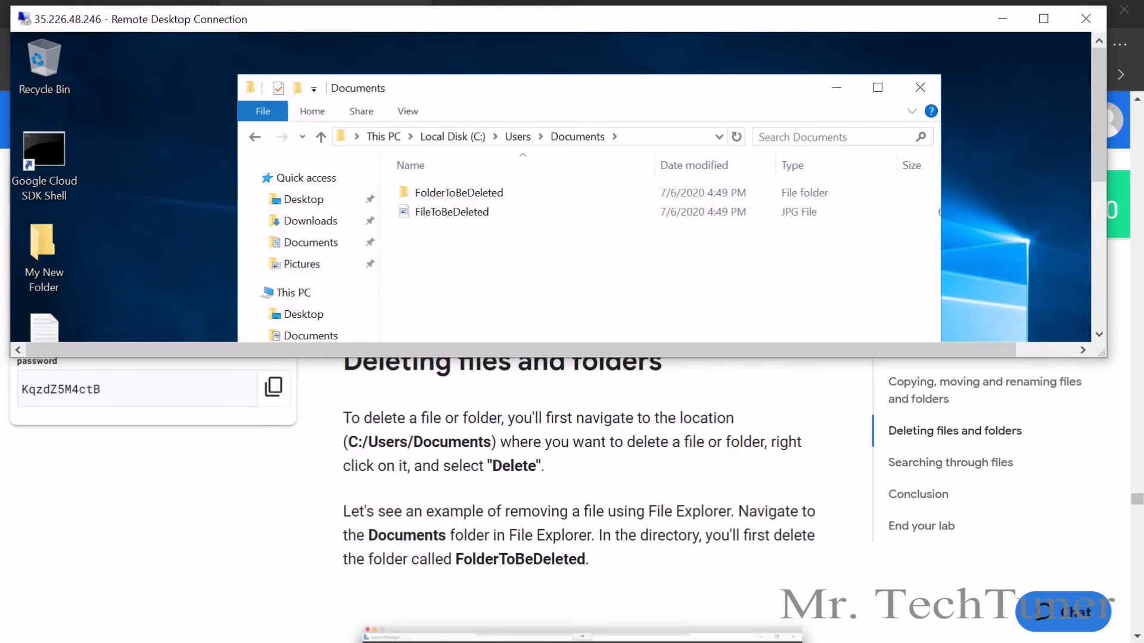
{"action": "scroll", "coordinate": [516, 480], "scroll_direction": "down", "scroll_amount": 1}
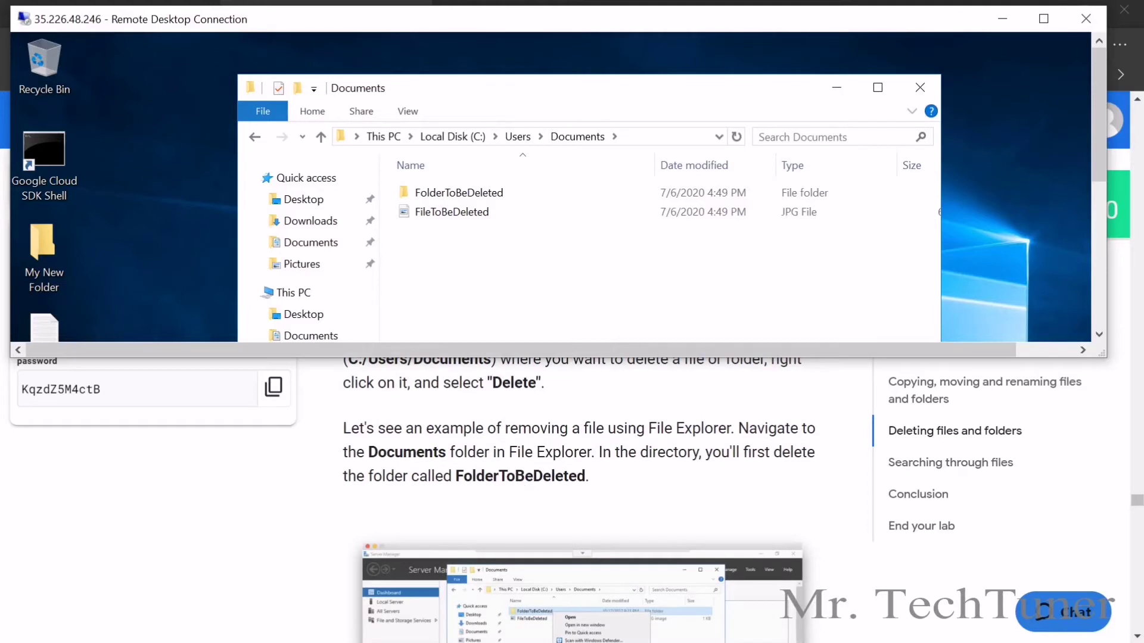
{"action": "scroll", "coordinate": [494, 481], "scroll_direction": "down", "scroll_amount": 1}
Delete FolderToBeDeleted from C:\Users\Documents.
{"action": "right_click", "coordinate": [529, 191]}
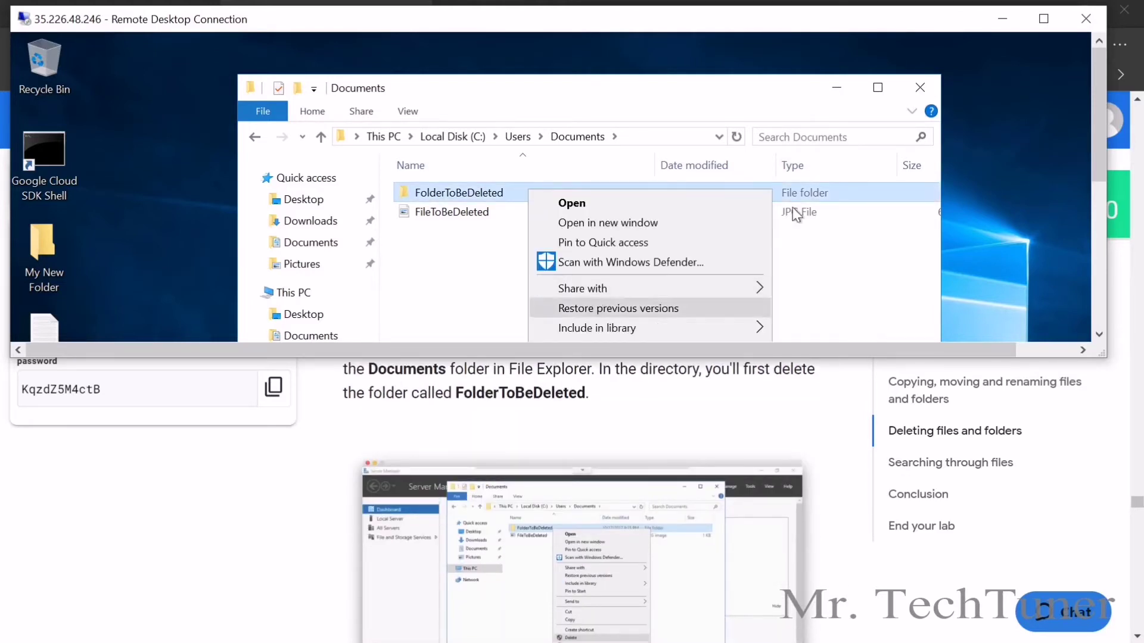
{"action": "left_click", "coordinate": [1043, 19]}
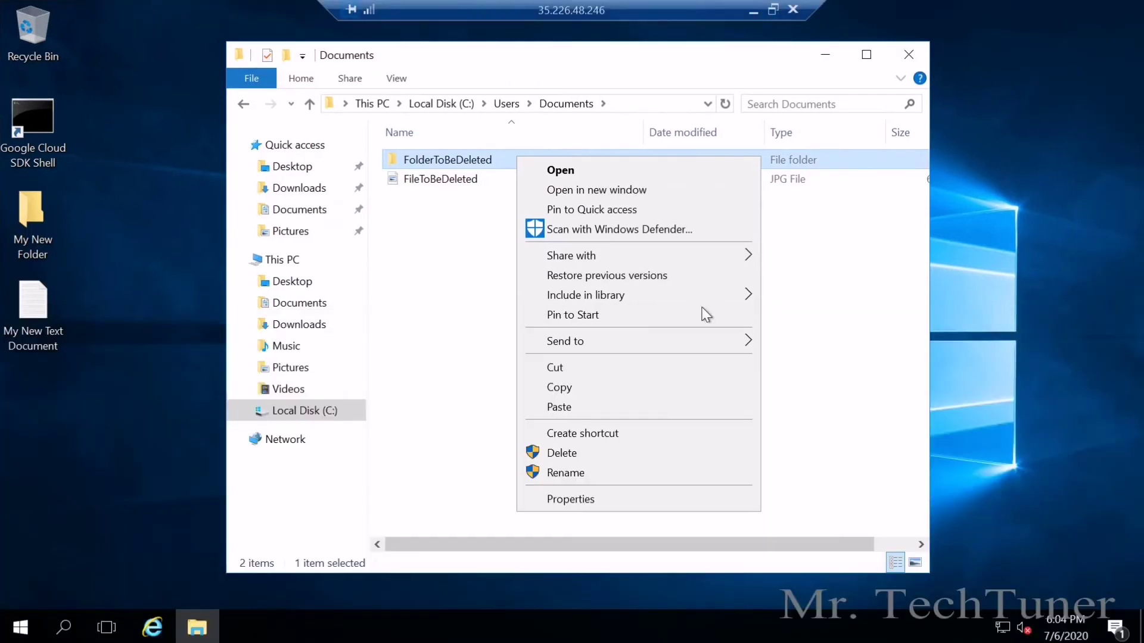
{"action": "left_click", "coordinate": [562, 450]}
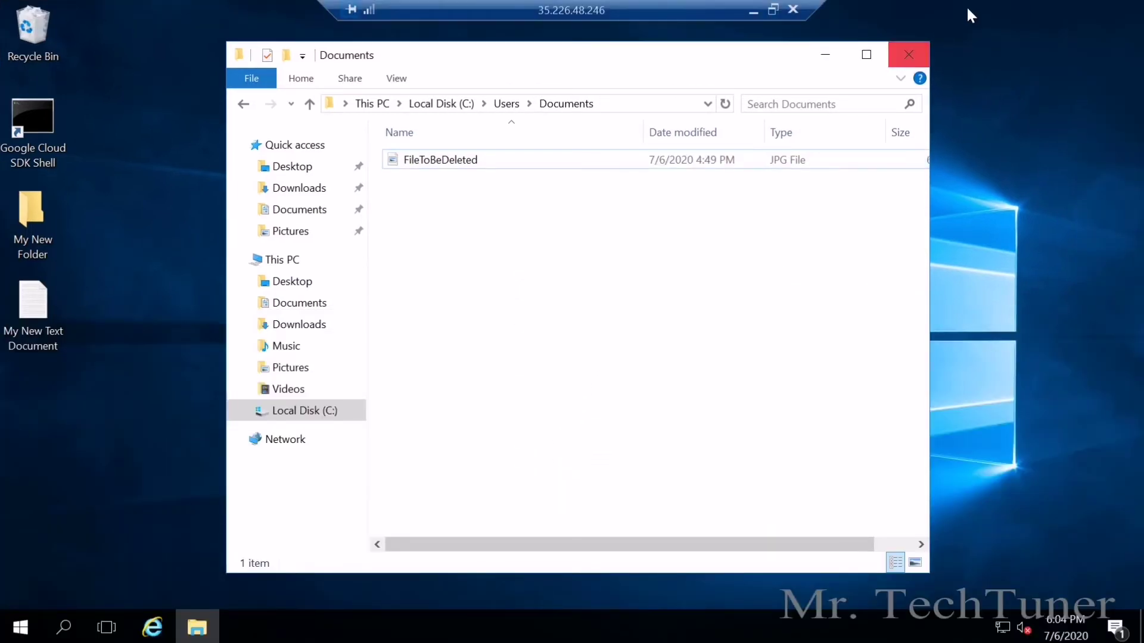
{"action": "left_click", "coordinate": [772, 9]}
{"action": "scroll", "coordinate": [709, 419], "scroll_direction": "down", "scroll_amount": 6}
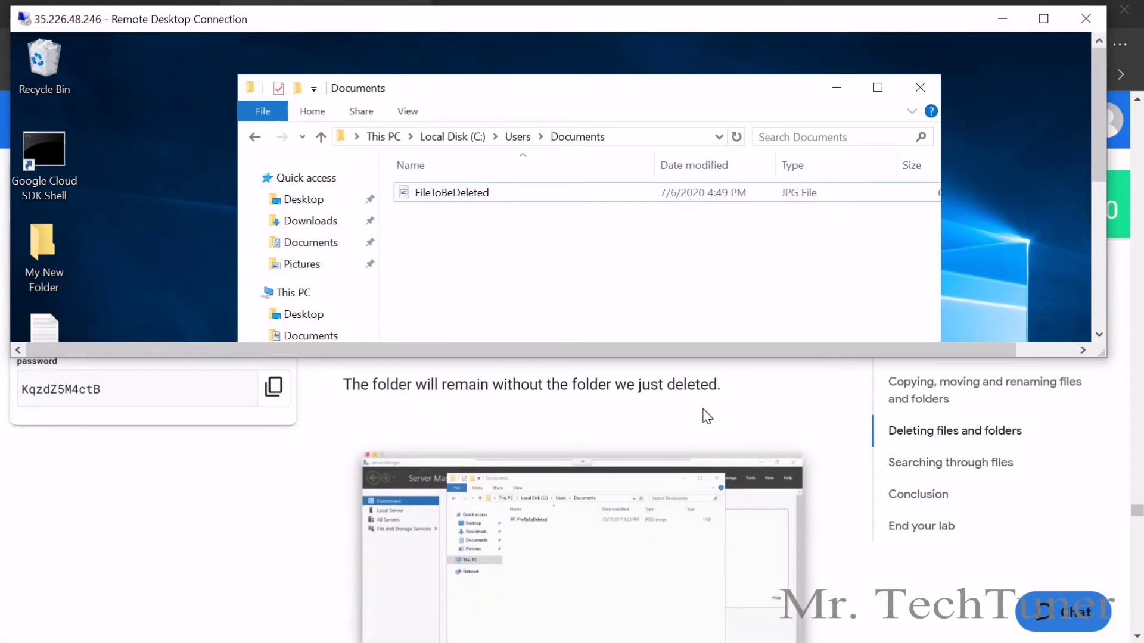
{"action": "scroll", "coordinate": [706, 416], "scroll_direction": "down", "scroll_amount": 6}
{"action": "scroll", "coordinate": [582, 454], "scroll_direction": "up", "scroll_amount": 1}
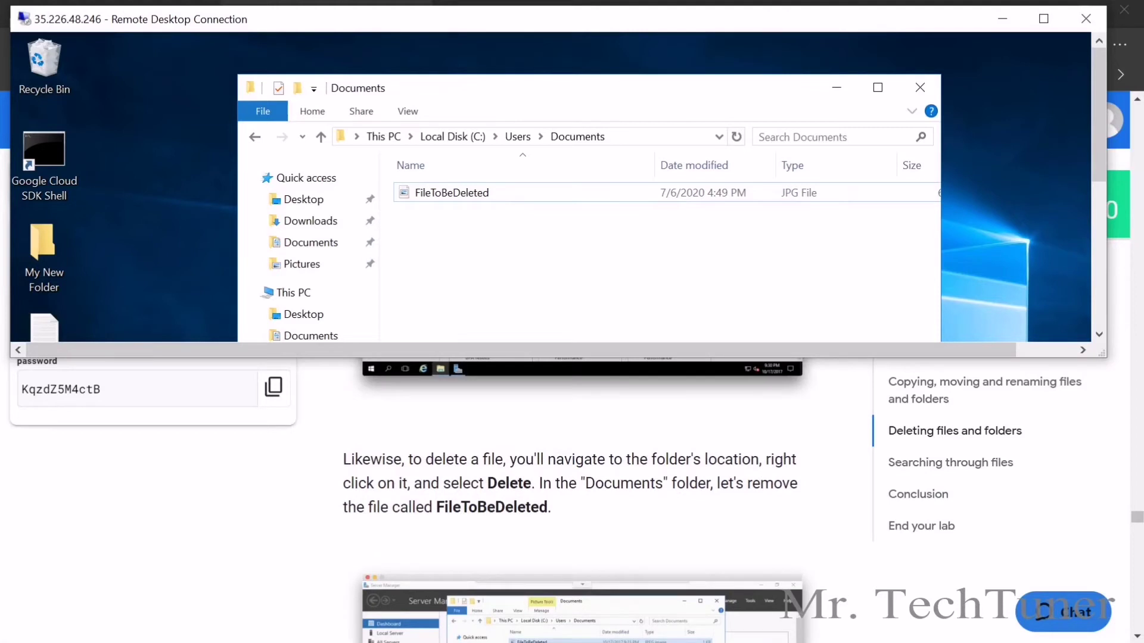
Scroll the lab instructions to the Deleting files and folders section.
{"action": "scroll", "coordinate": [581, 476], "scroll_direction": "down", "scroll_amount": 1}
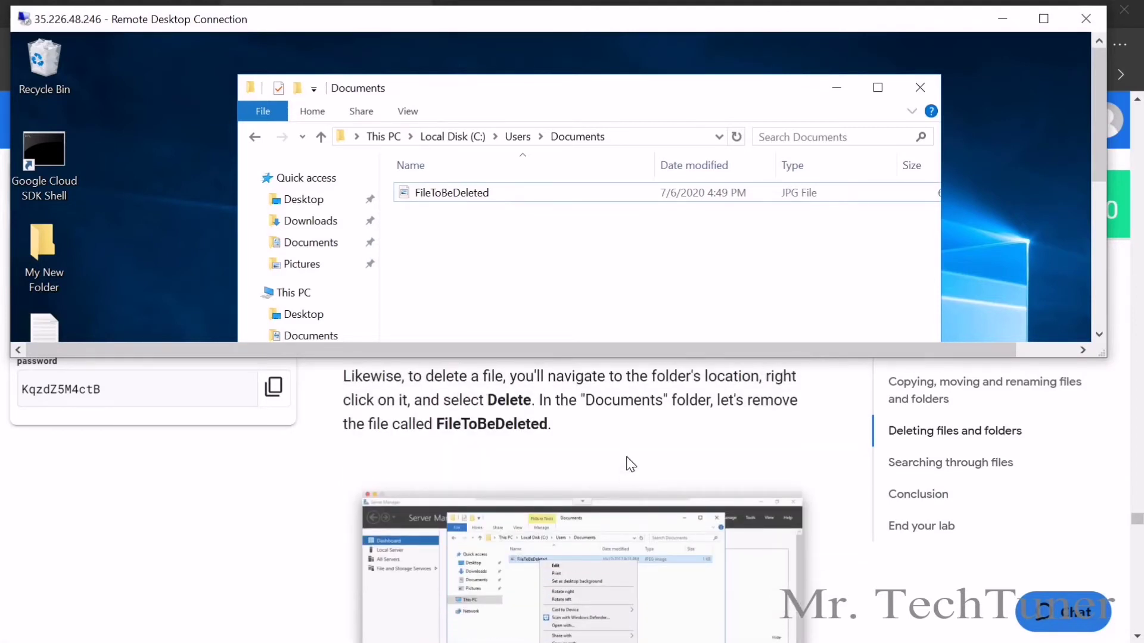
{"action": "scroll", "coordinate": [630, 463], "scroll_direction": "down", "scroll_amount": 4}
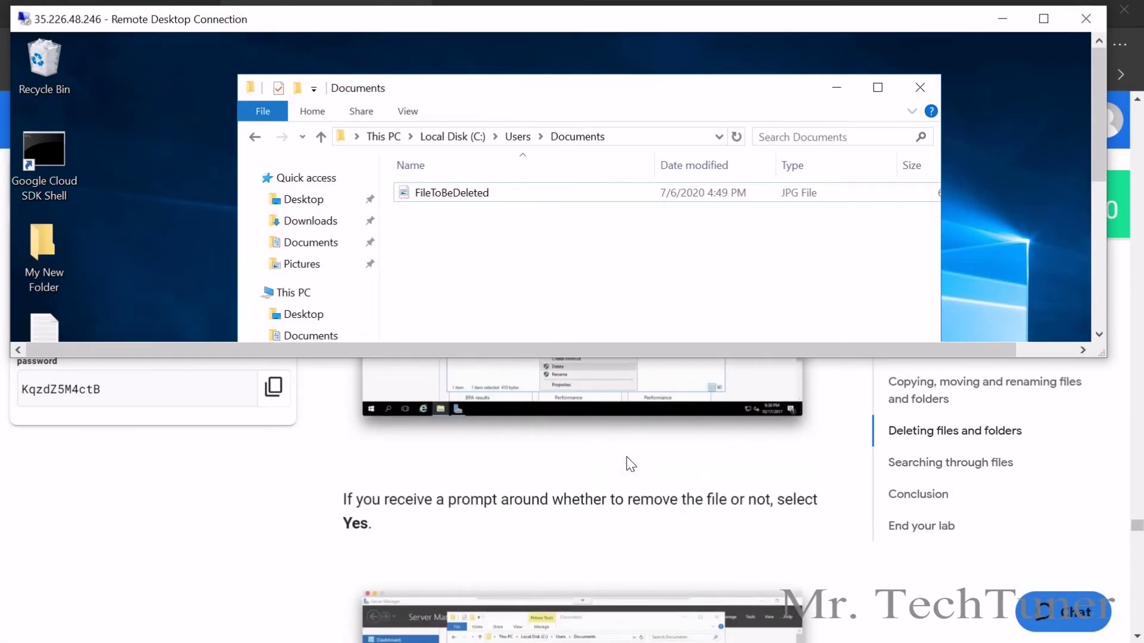
{"action": "scroll", "coordinate": [631, 464], "scroll_direction": "down", "scroll_amount": 4}
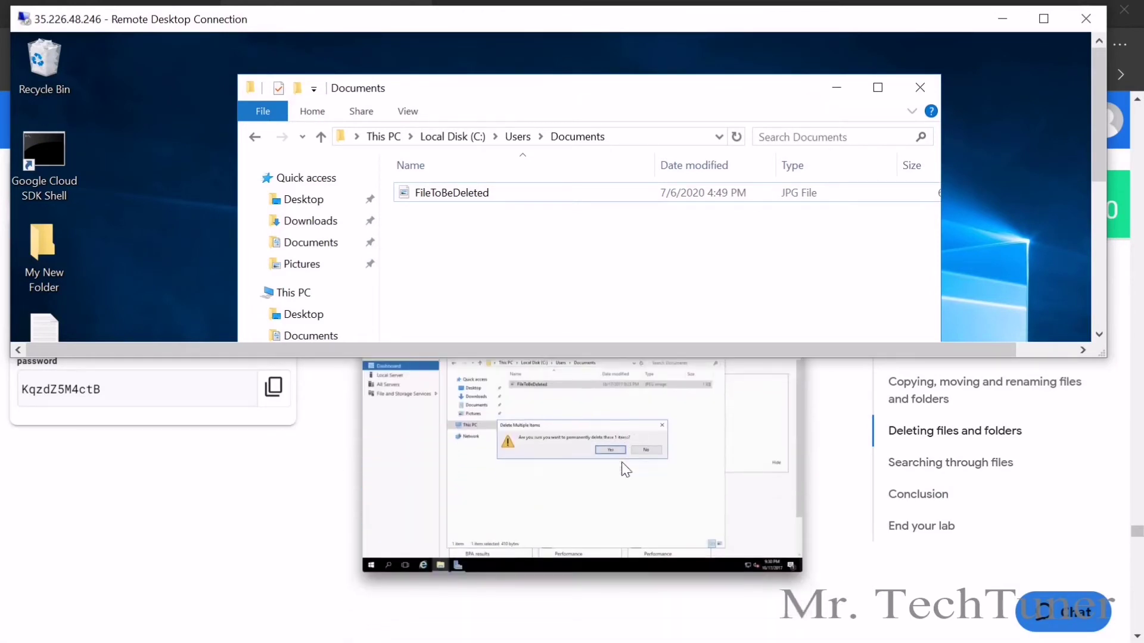
{"action": "scroll", "coordinate": [625, 471], "scroll_direction": "down", "scroll_amount": 6}
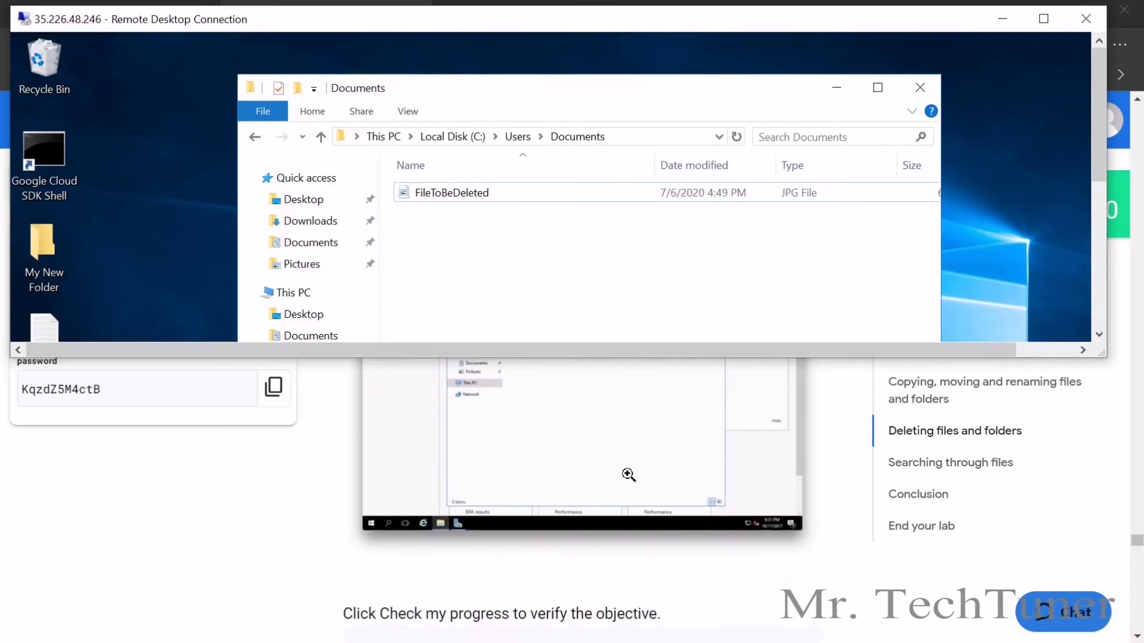
{"action": "scroll", "coordinate": [629, 474], "scroll_direction": "down", "scroll_amount": 2}
{"action": "scroll", "coordinate": [628, 475], "scroll_direction": "up", "scroll_amount": 10}
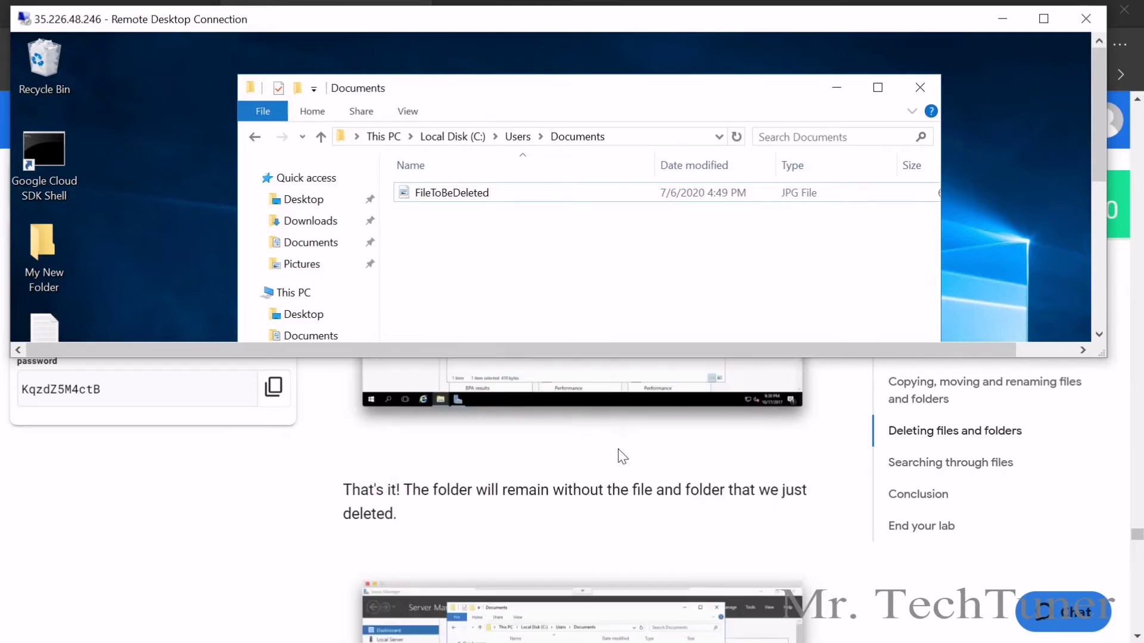
{"action": "left_click", "coordinate": [624, 454]}
{"action": "scroll", "coordinate": [602, 484], "scroll_direction": "down", "scroll_amount": 1}
{"action": "scroll", "coordinate": [603, 472], "scroll_direction": "up", "scroll_amount": 1}
{"action": "scroll", "coordinate": [607, 470], "scroll_direction": "down", "scroll_amount": 3}
{"action": "scroll", "coordinate": [607, 469], "scroll_direction": "down", "scroll_amount": 3}
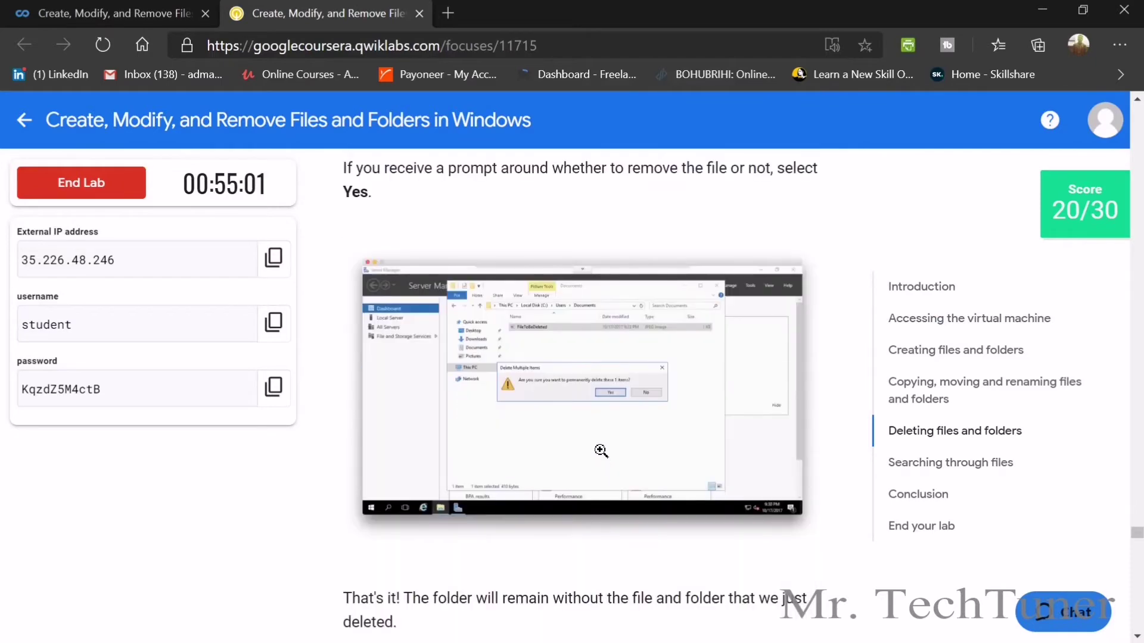
Delete FileToBeDeleted and verify the Delete Files objective for a 30/30 score.
{"action": "key", "text": "alt+Tab"}
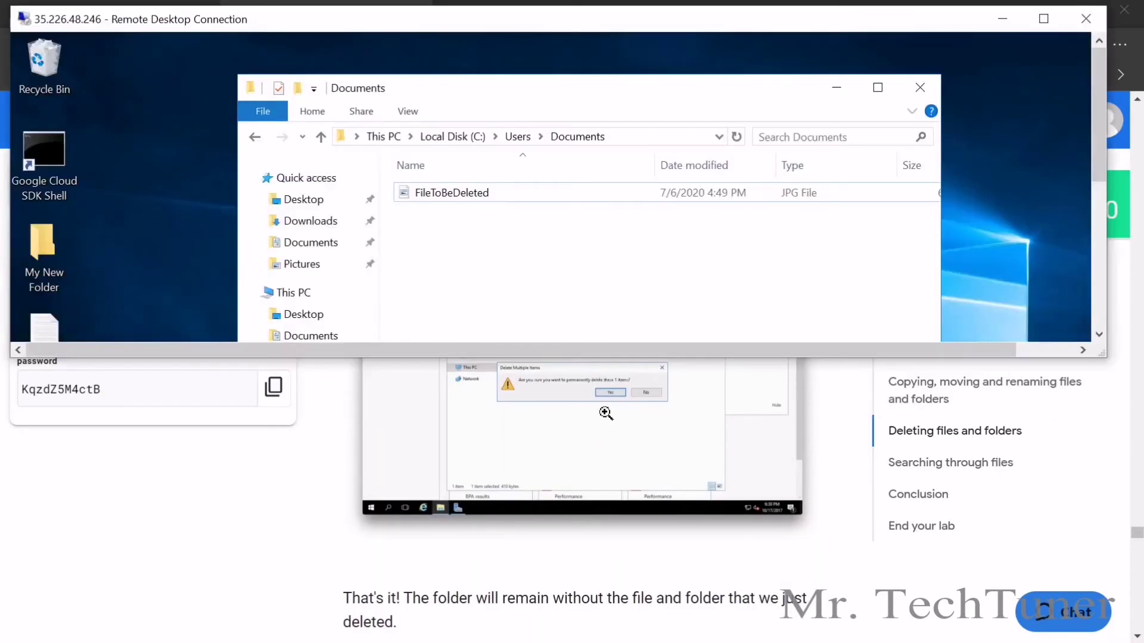
{"action": "right_click", "coordinate": [639, 188]}
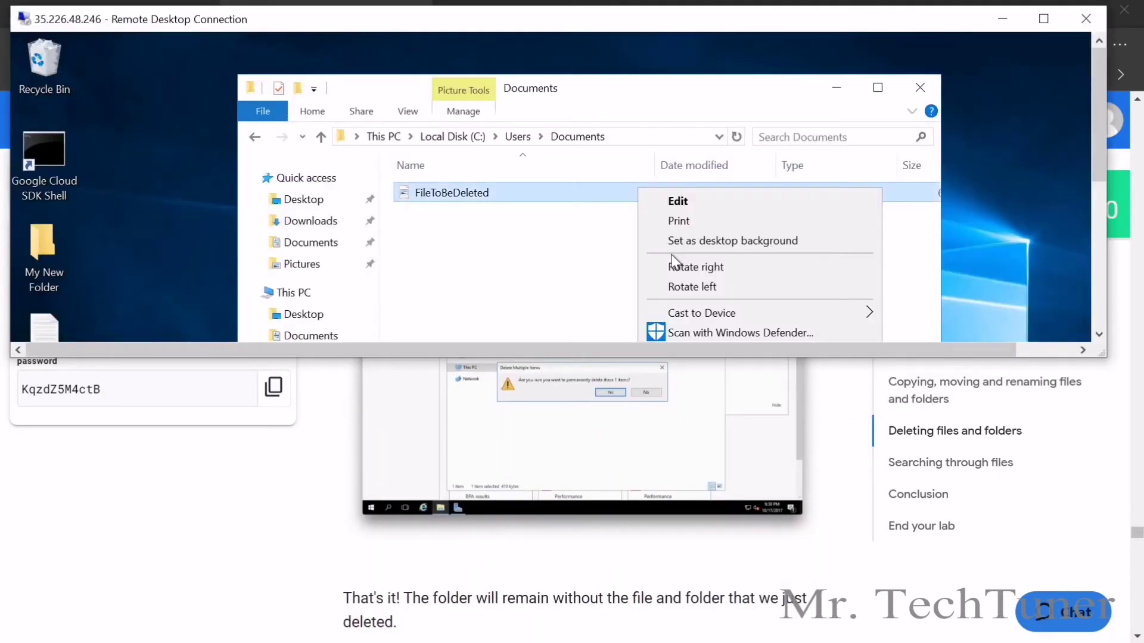
{"action": "left_click", "coordinate": [1043, 20]}
{"action": "left_click", "coordinate": [682, 482]}
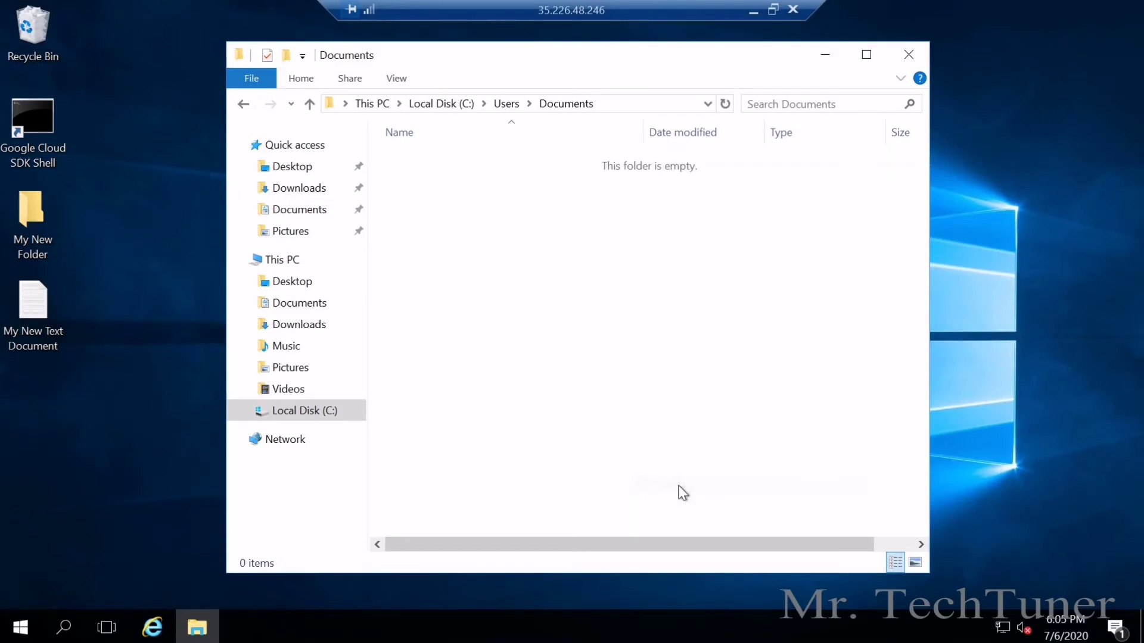
{"action": "left_click", "coordinate": [774, 9]}
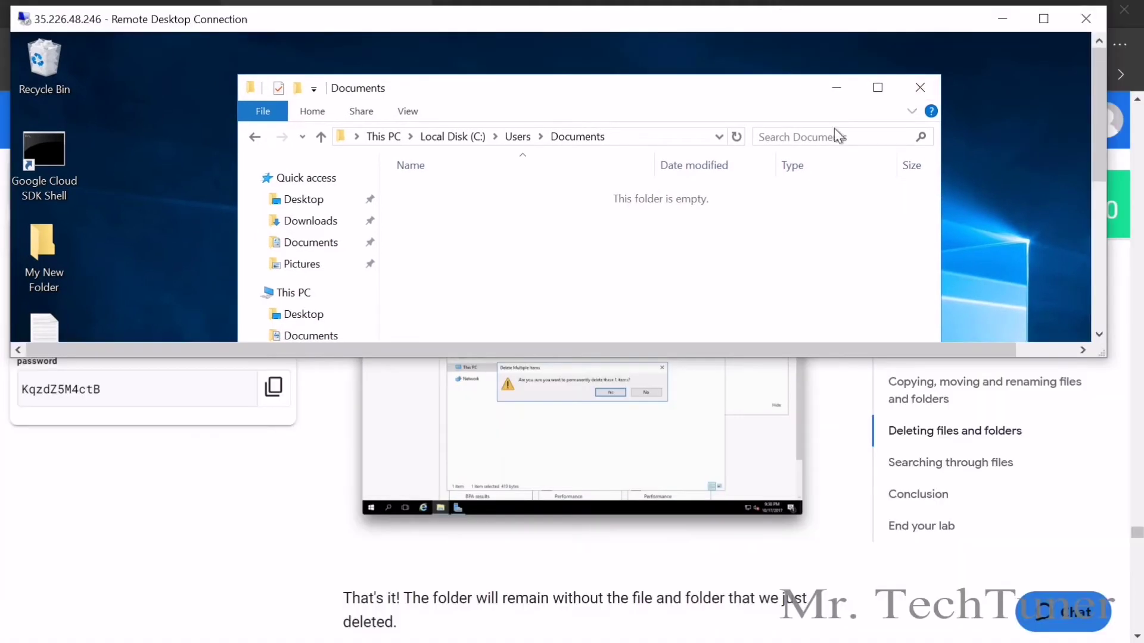
{"action": "scroll", "coordinate": [677, 428], "scroll_direction": "down", "scroll_amount": 8}
{"action": "scroll", "coordinate": [538, 447], "scroll_direction": "up", "scroll_amount": 3}
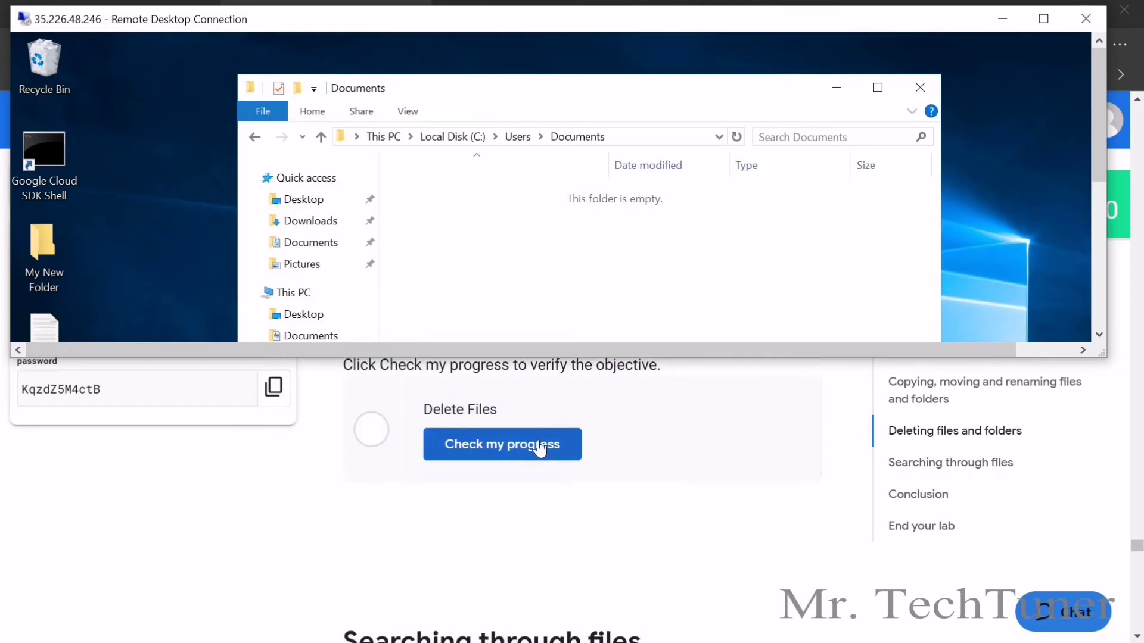
{"action": "left_click", "coordinate": [539, 447]}
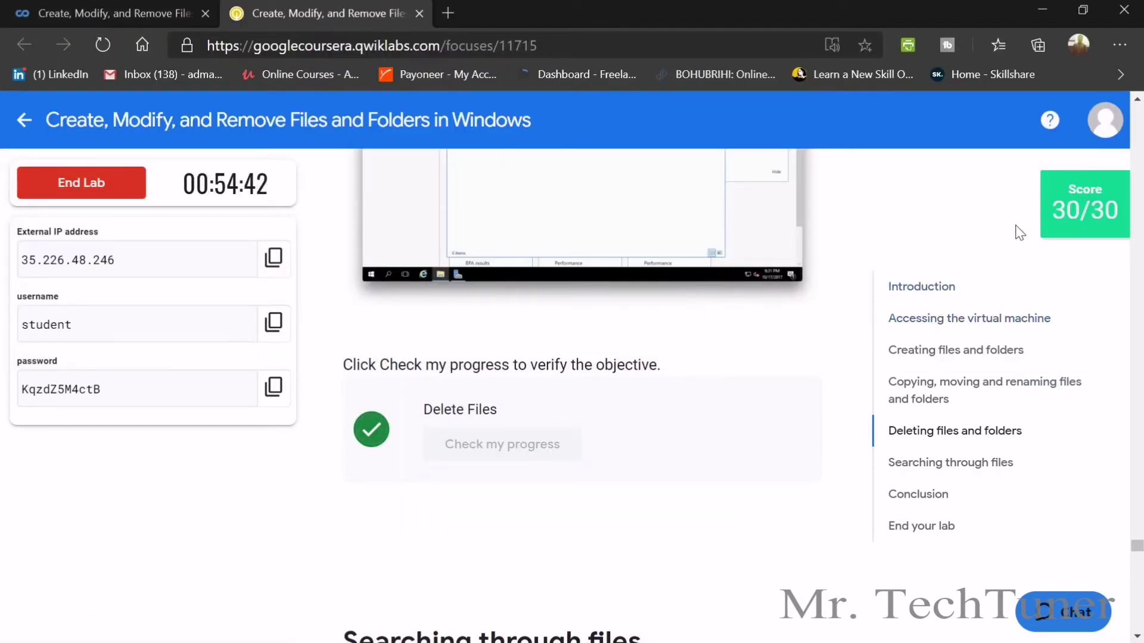
End the Windows lab, close the remote session, and submit a five-star rating.
{"action": "left_click", "coordinate": [101, 188]}
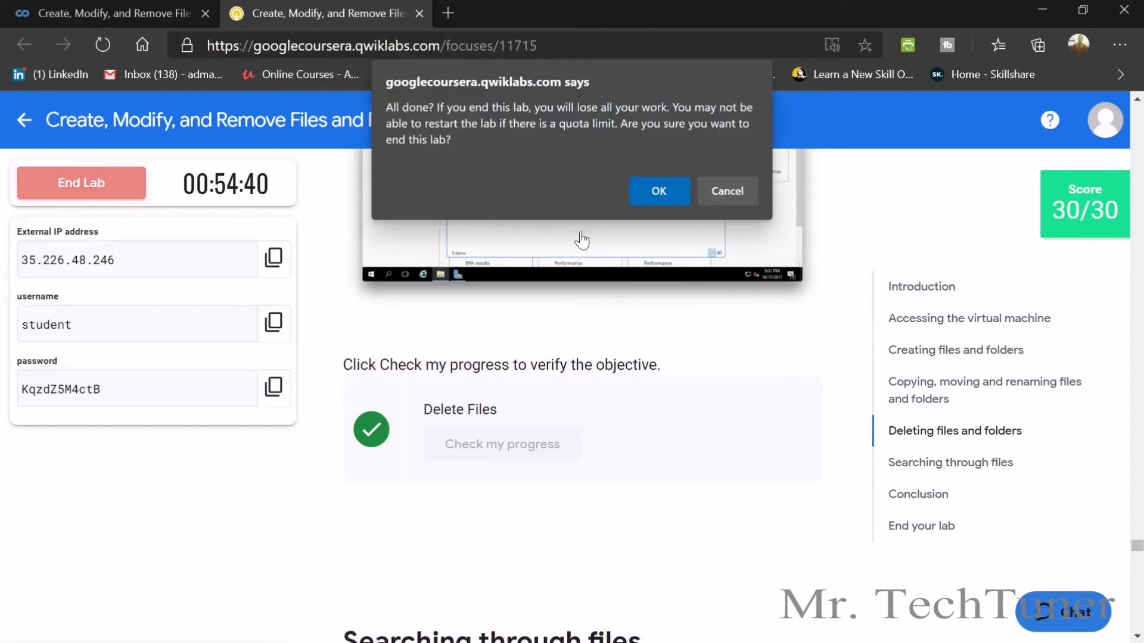
{"action": "left_click", "coordinate": [651, 189]}
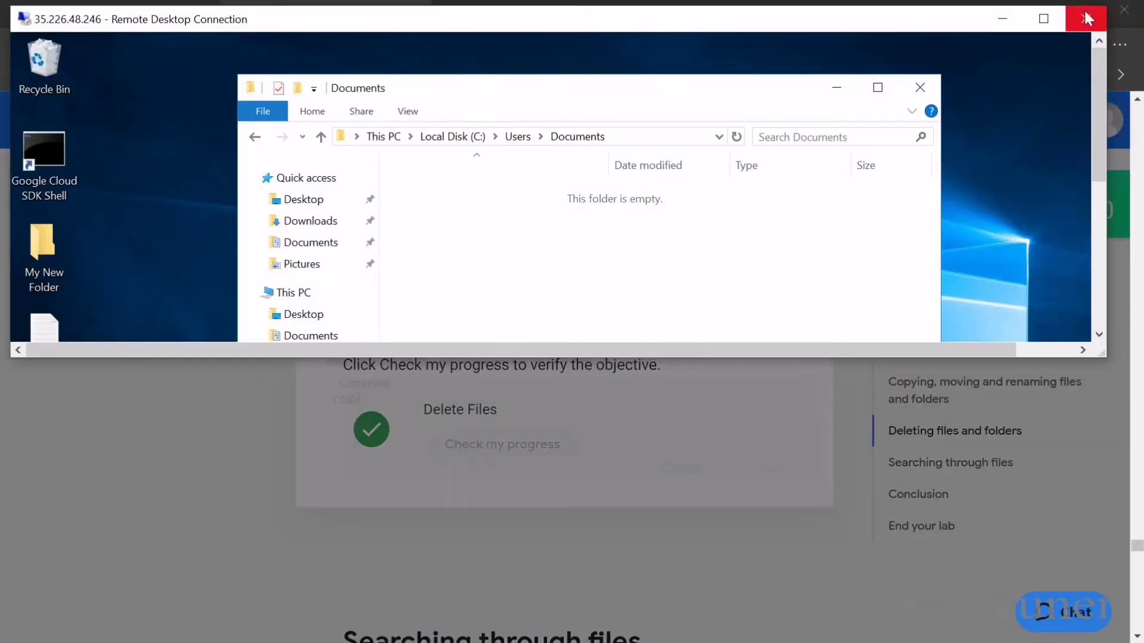
{"action": "left_click", "coordinate": [626, 220]}
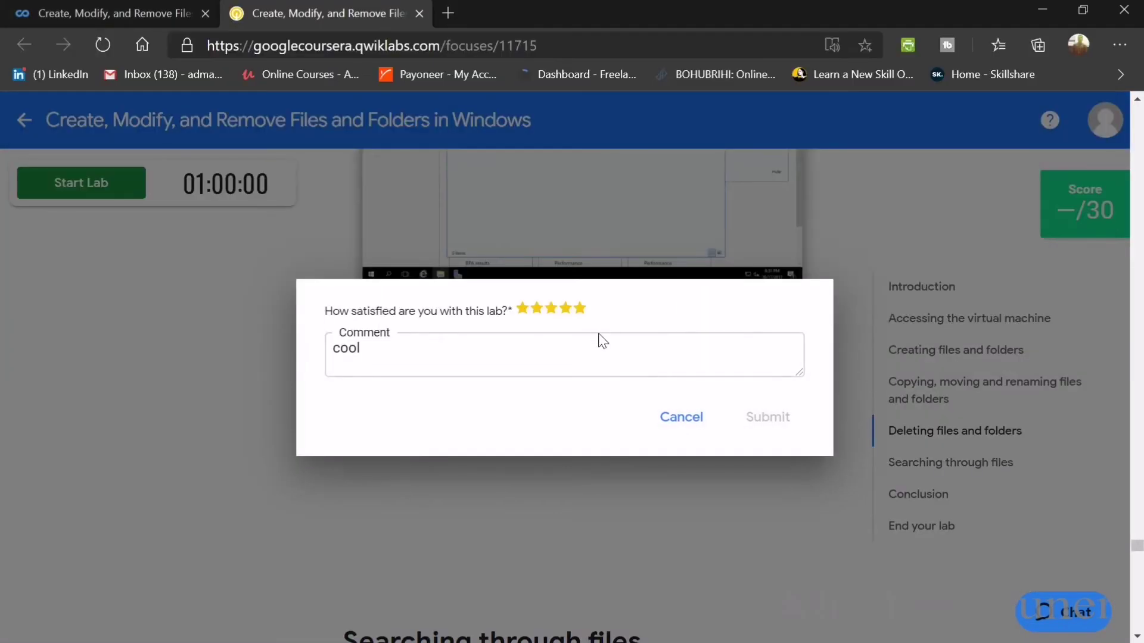
{"action": "left_click", "coordinate": [582, 308]}
{"action": "left_click", "coordinate": [768, 415]}
Go to the Linux files-and-folders lab in Coursera, accept the honor code, and launch it.
{"action": "left_click", "coordinate": [159, 8]}
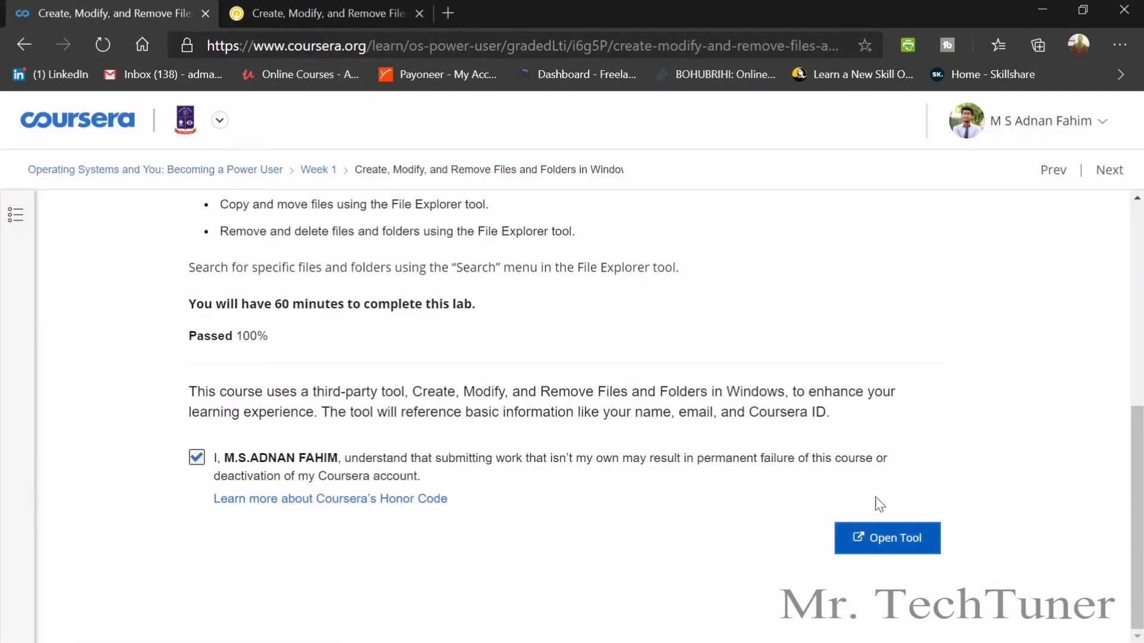
{"action": "left_click", "coordinate": [1120, 169]}
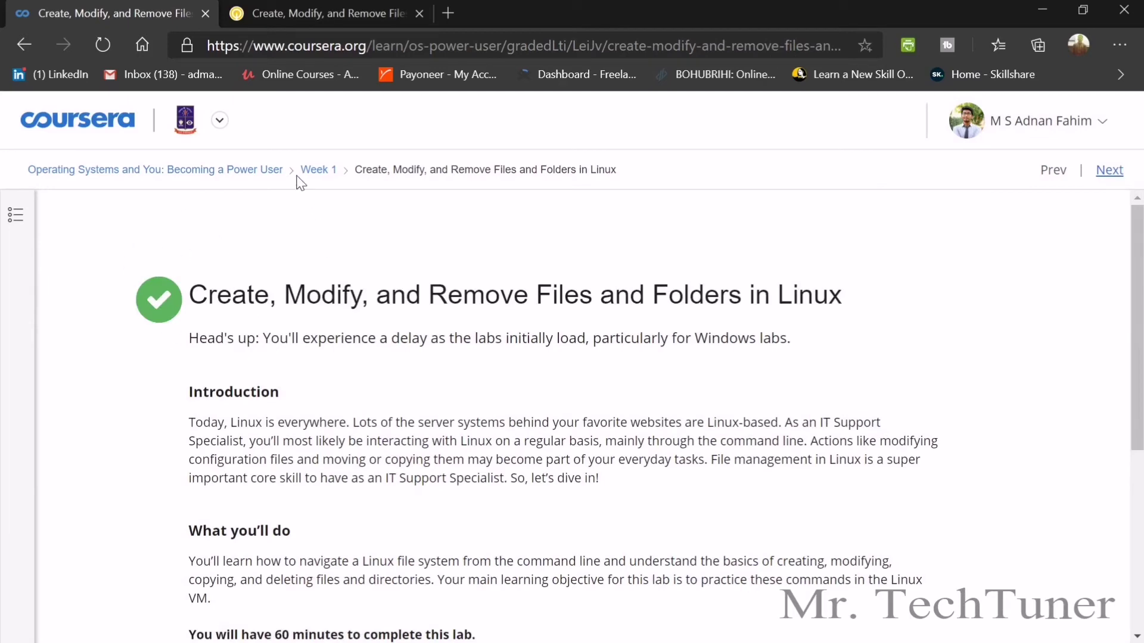
{"action": "scroll", "coordinate": [466, 277], "scroll_direction": "down", "scroll_amount": 3}
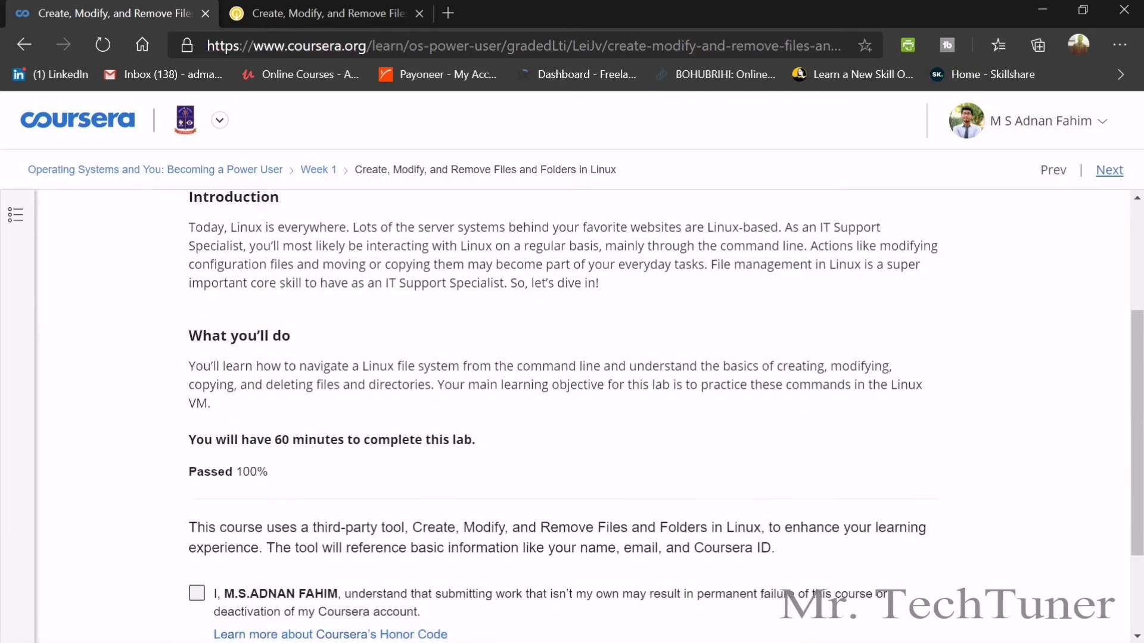
{"action": "scroll", "coordinate": [572, 358], "scroll_direction": "up", "scroll_amount": 2}
{"action": "left_click", "coordinate": [418, 13]}
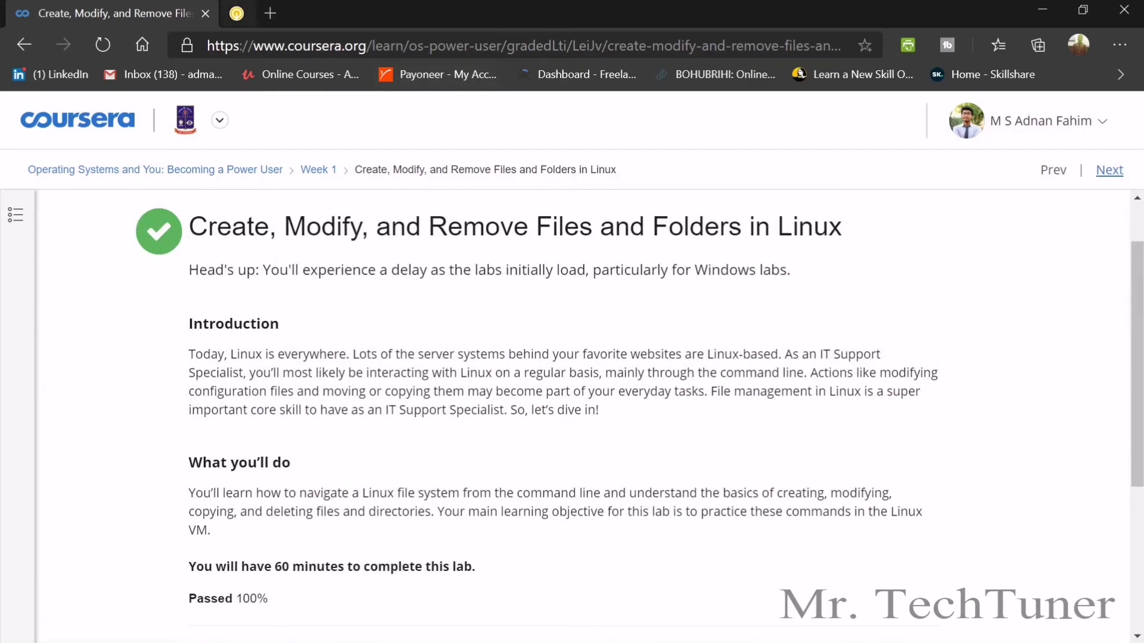
{"action": "scroll", "coordinate": [393, 417], "scroll_direction": "down", "scroll_amount": 4}
{"action": "left_click", "coordinate": [394, 458]}
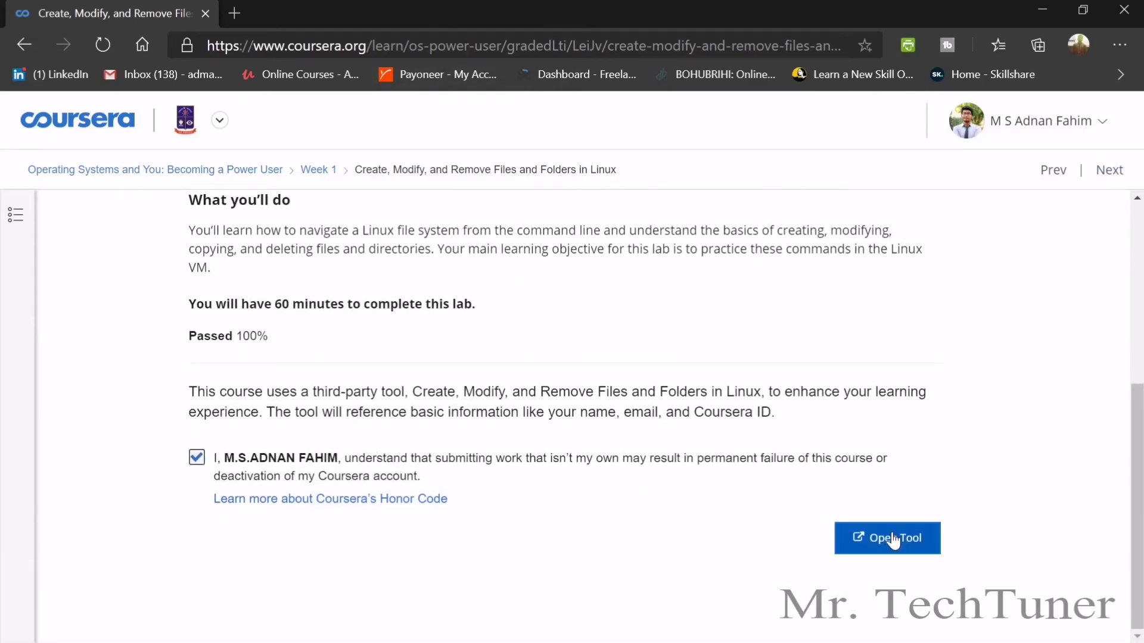
{"action": "left_click", "coordinate": [894, 539]}
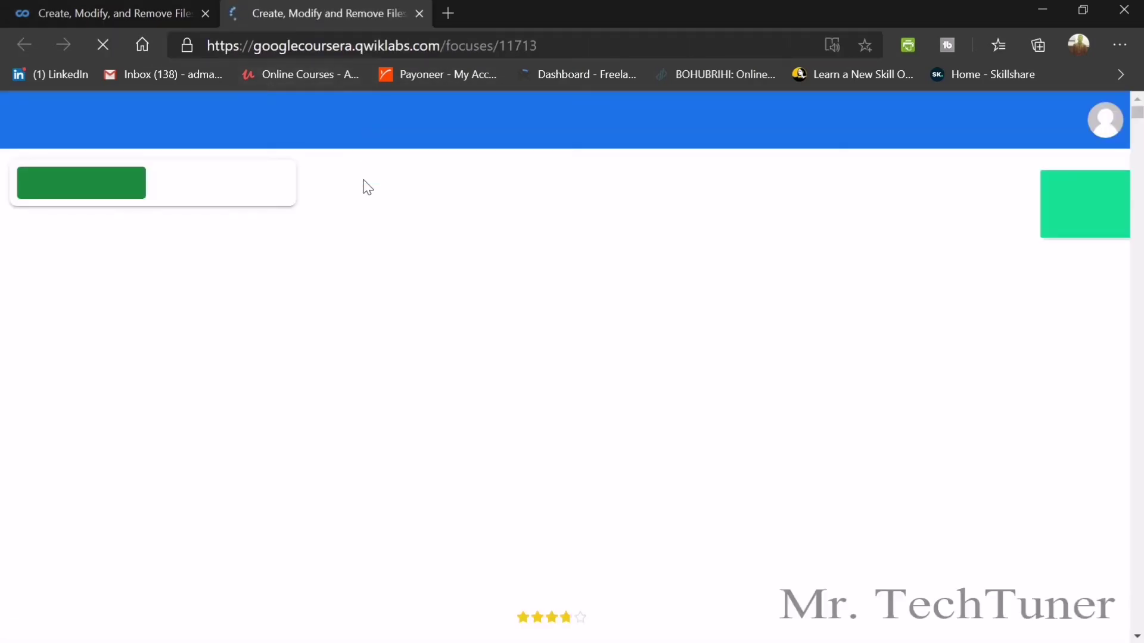
Start the Linux lab in Qwiklabs and download its PPK key file.
{"action": "left_click", "coordinate": [95, 185]}
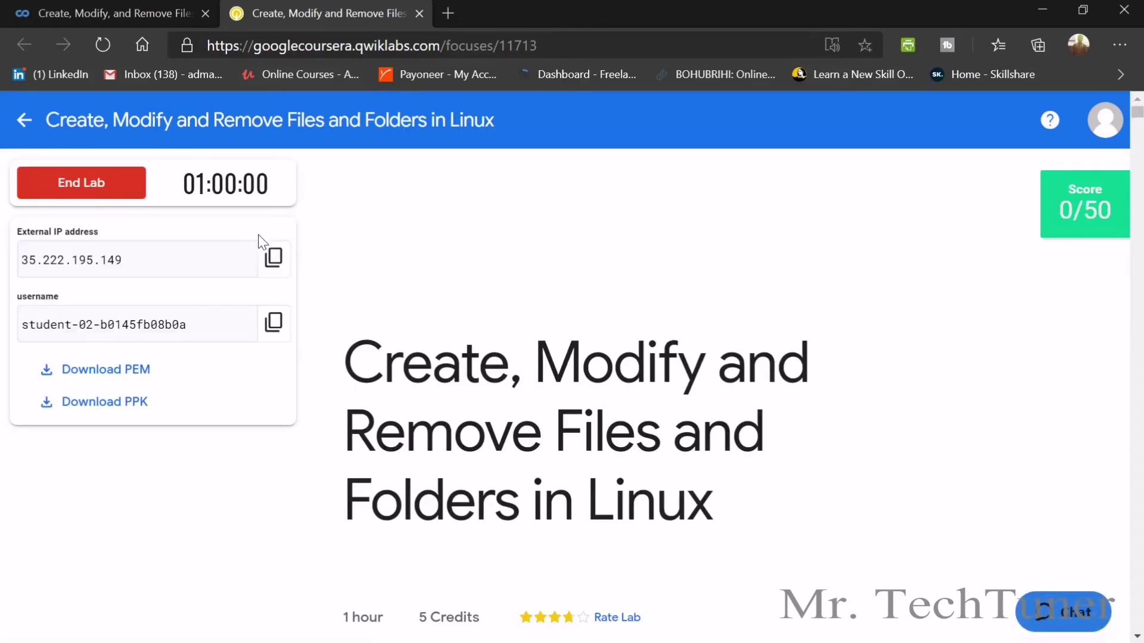
{"action": "left_click", "coordinate": [110, 411]}
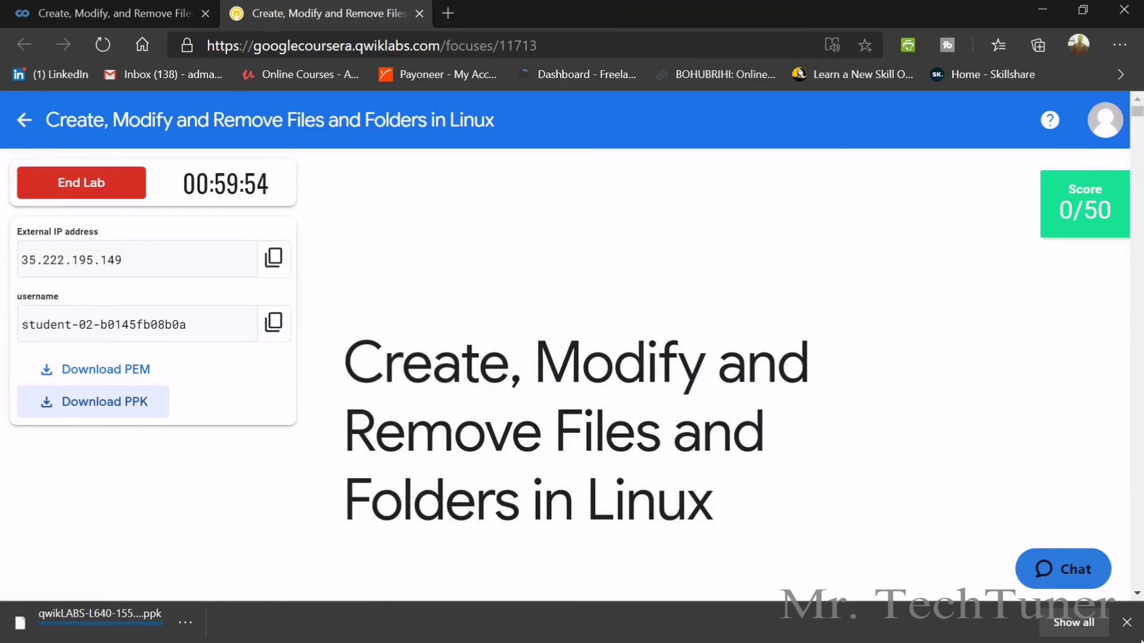
{"action": "left_click", "coordinate": [1126, 623]}
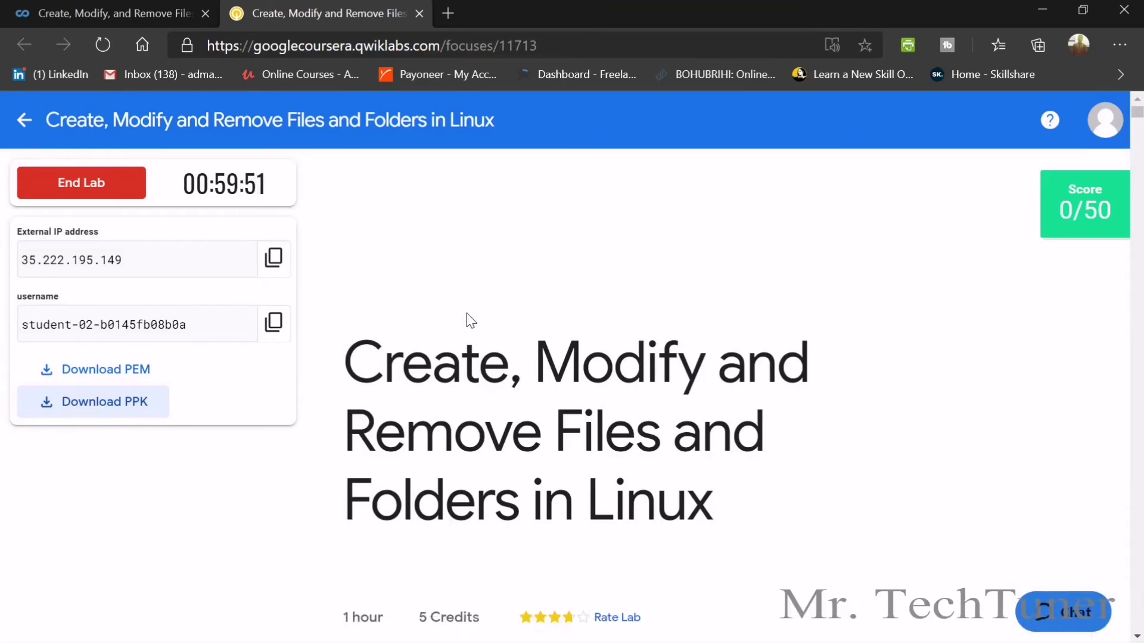
{"action": "scroll", "coordinate": [467, 315], "scroll_direction": "down", "scroll_amount": 1}
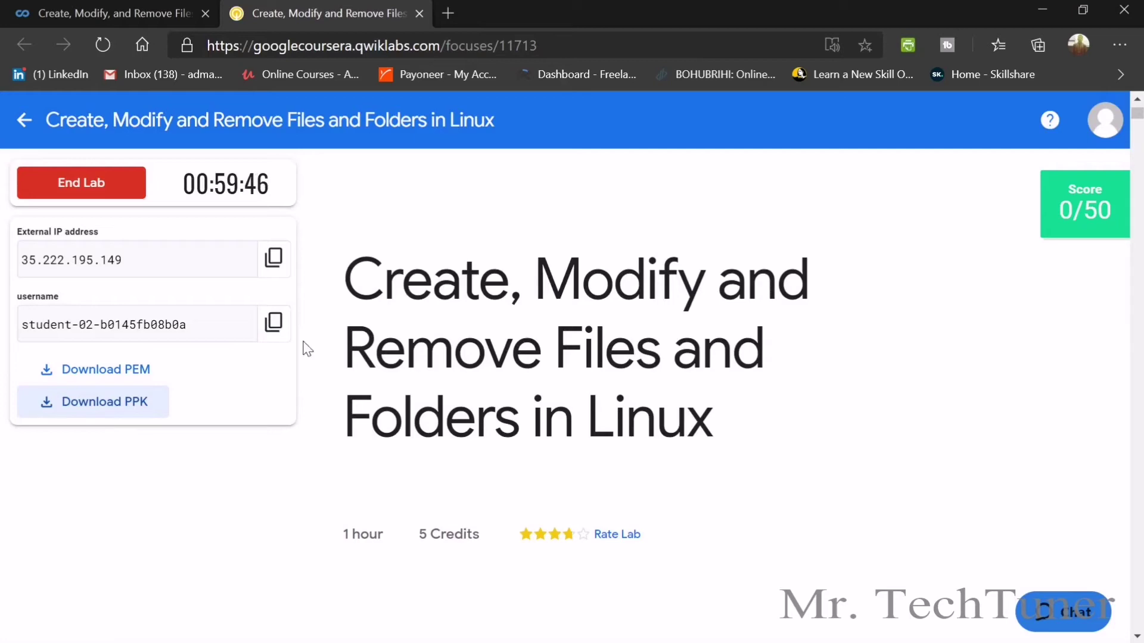
{"action": "left_click", "coordinate": [14, 630]}
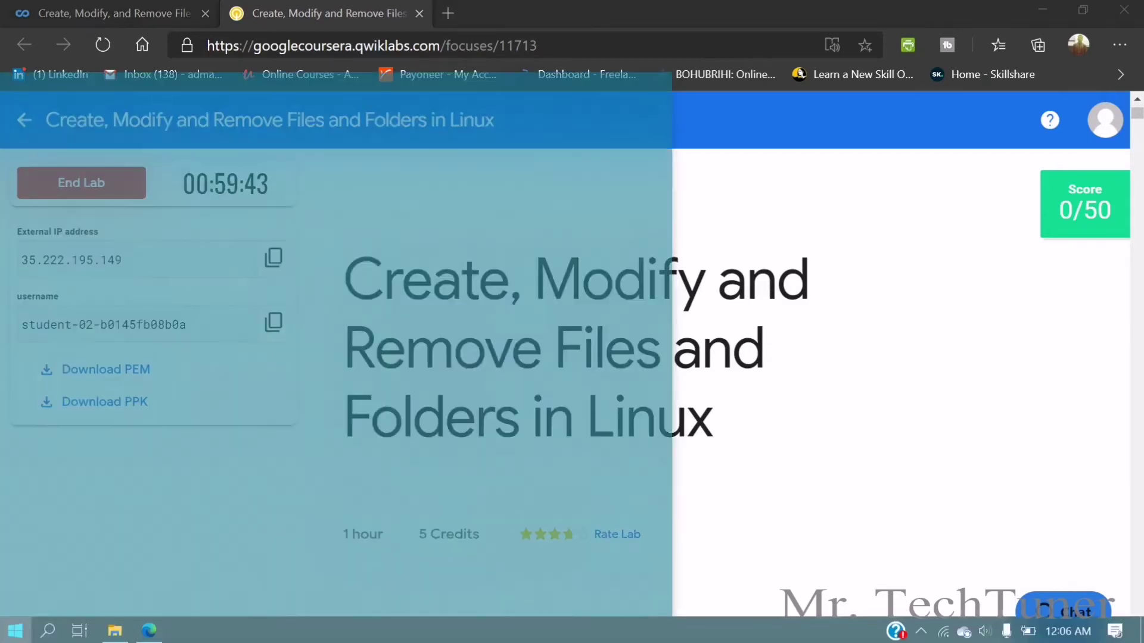
{"action": "left_click", "coordinate": [48, 630]}
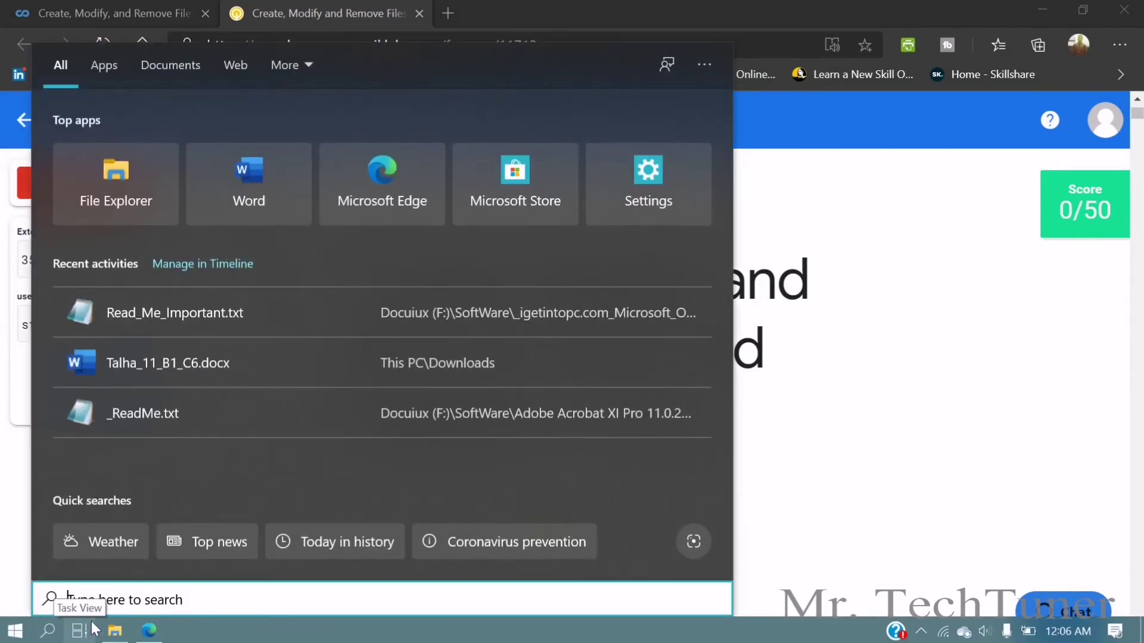
{"action": "type", "text": "pu"}
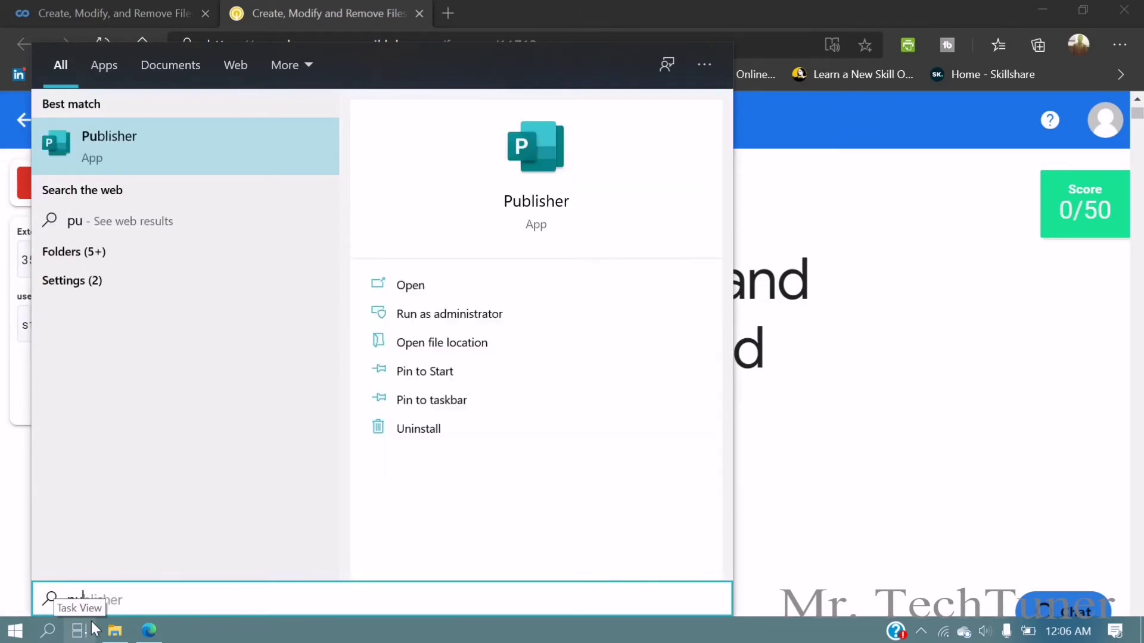
{"action": "type", "text": "tty"}
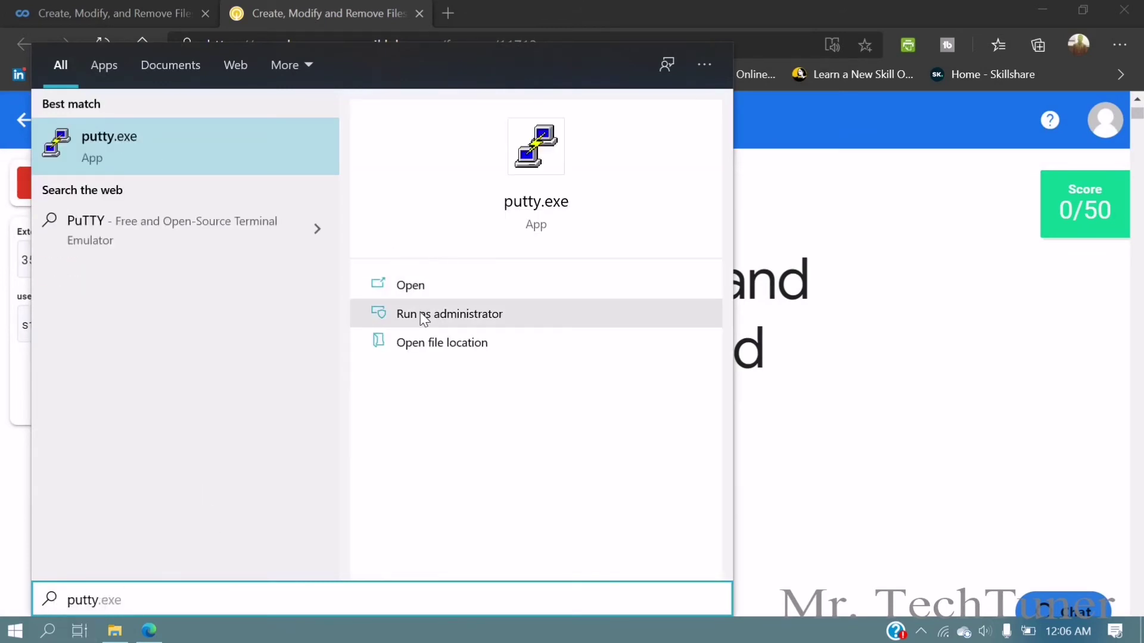
{"action": "left_click", "coordinate": [424, 314]}
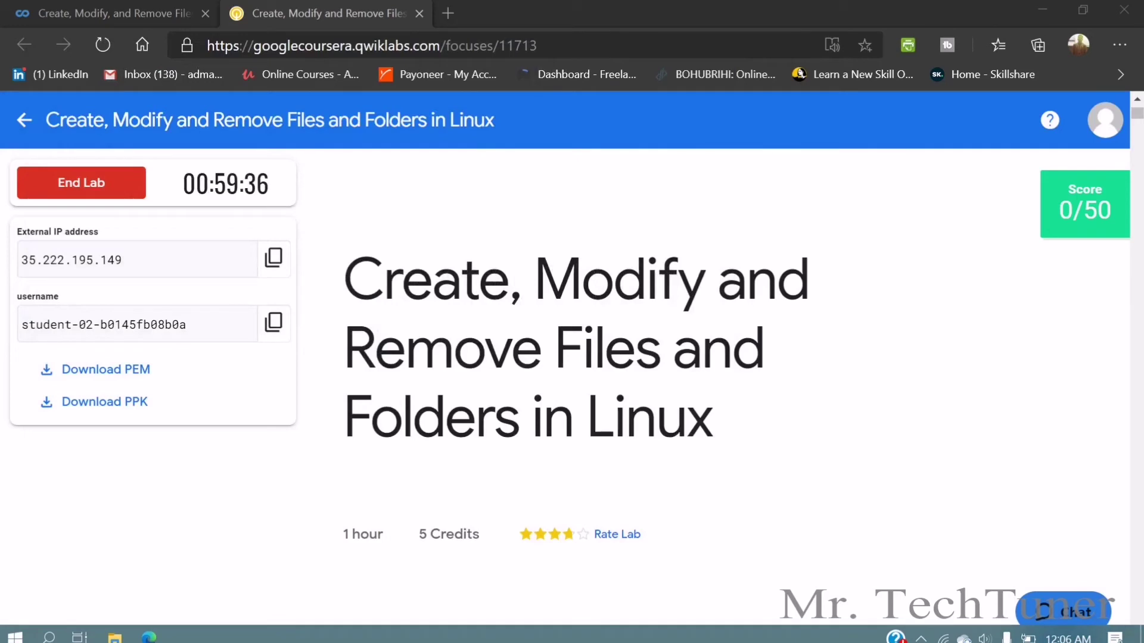
{"action": "left_click", "coordinate": [273, 322]}
{"action": "key", "text": "alt+Tab"}
{"action": "key", "text": "ctrl+v"}
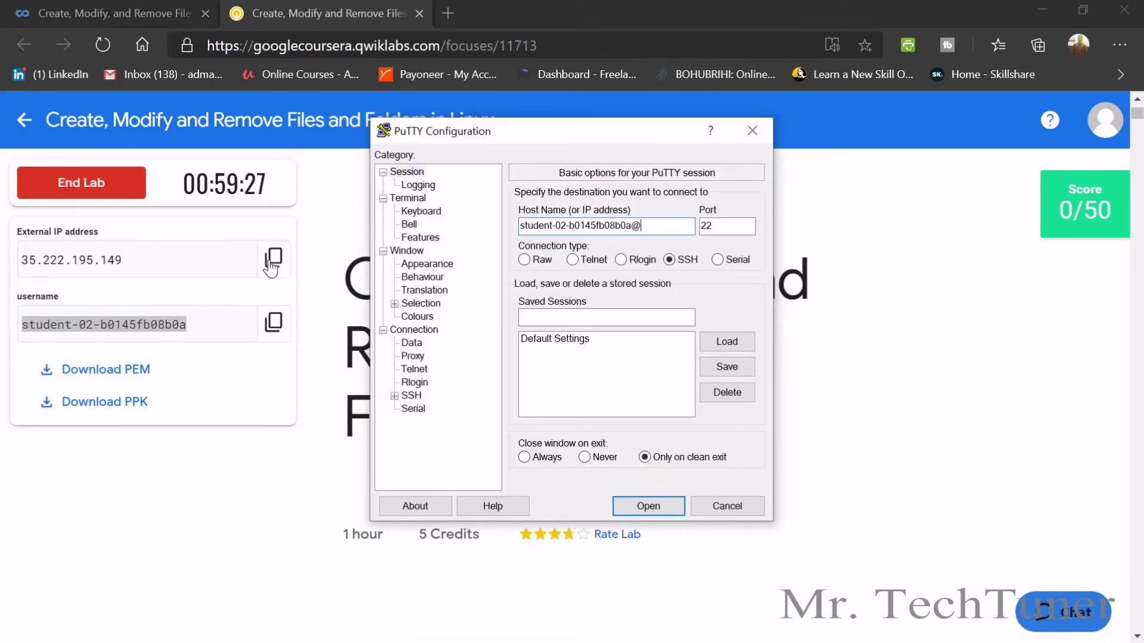
{"action": "left_click", "coordinate": [272, 258]}
{"action": "key", "text": "alt+Tab"}
{"action": "key", "text": "ctrl+v"}
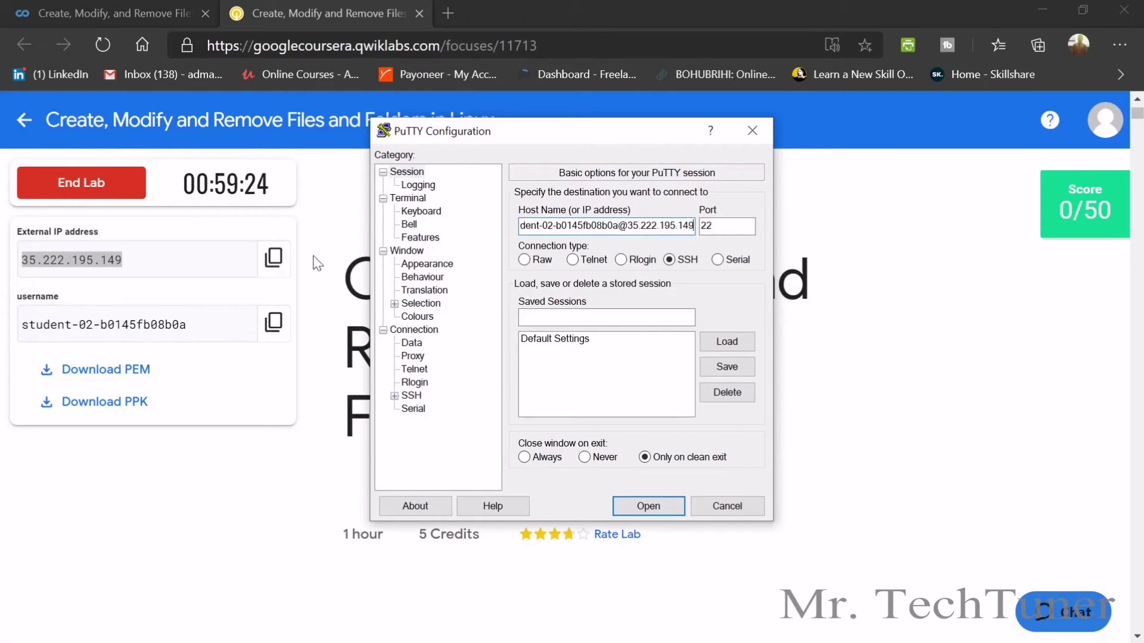
Select the downloaded PPK key under SSH Auth and open the connection.
{"action": "left_click", "coordinate": [411, 397]}
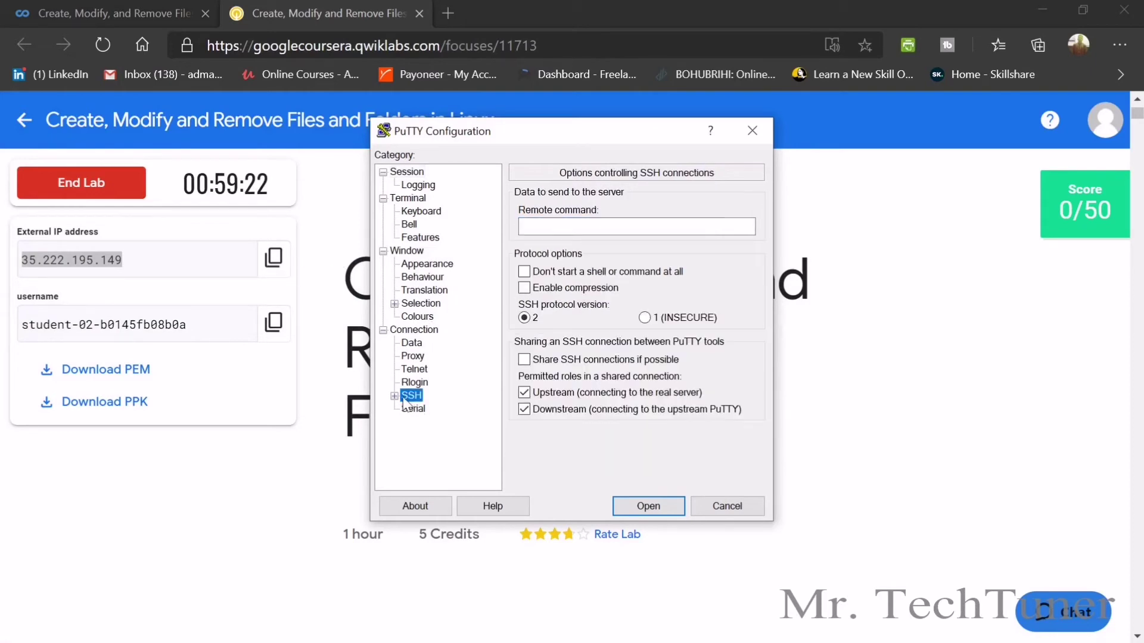
{"action": "left_click", "coordinate": [394, 396]}
{"action": "left_click", "coordinate": [422, 408]}
{"action": "left_click", "coordinate": [716, 384]}
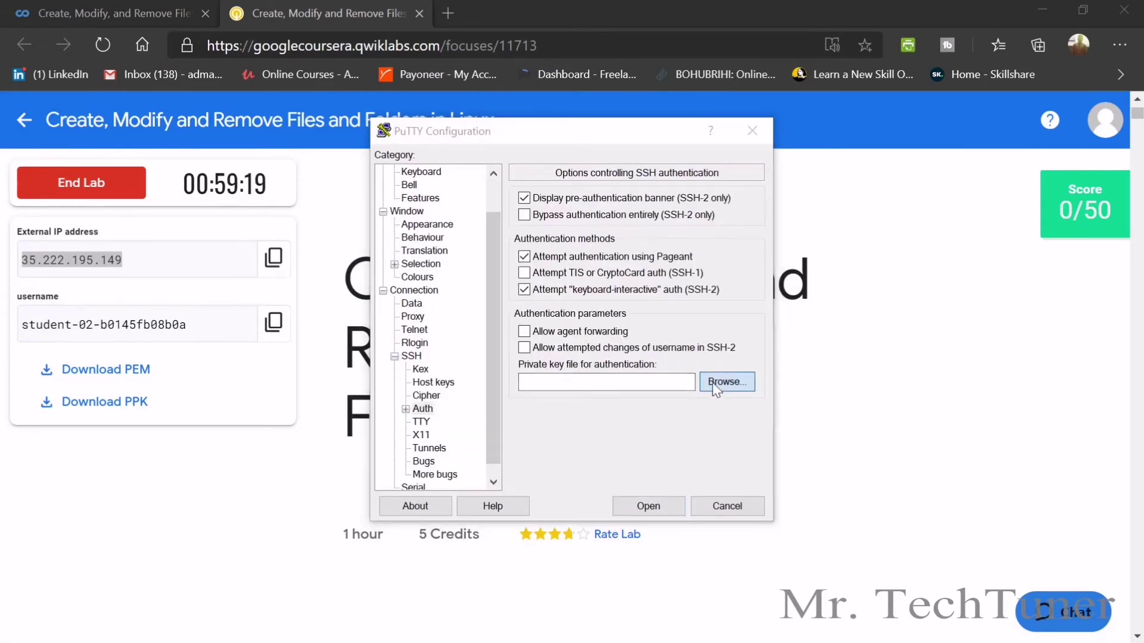
{"action": "left_click", "coordinate": [594, 298]}
{"action": "left_click", "coordinate": [780, 535]}
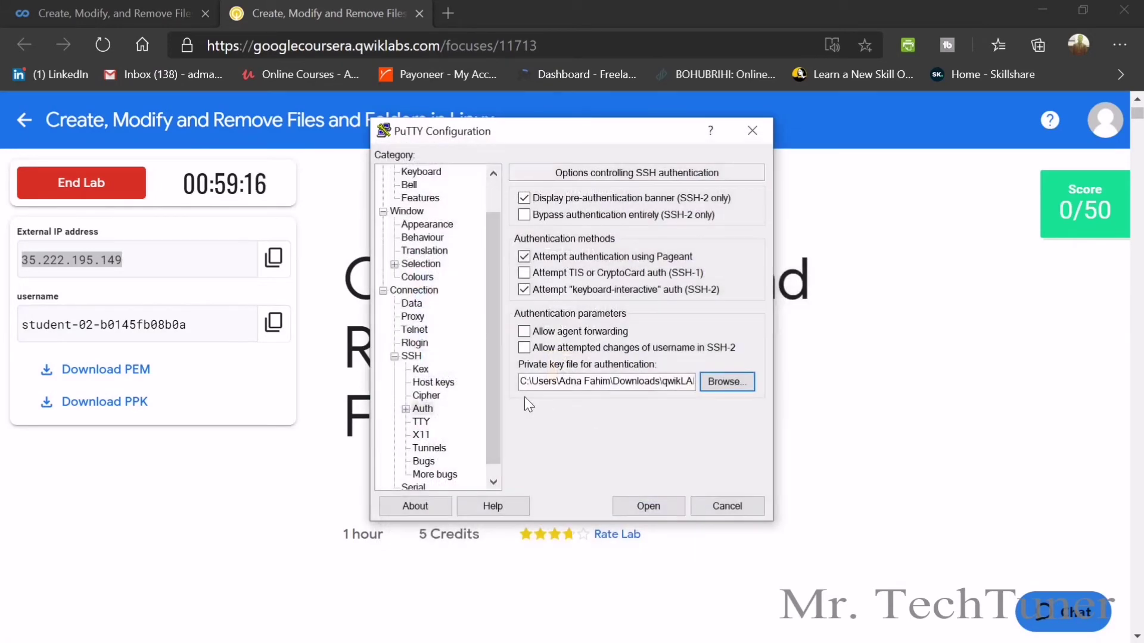
{"action": "left_click", "coordinate": [648, 506]}
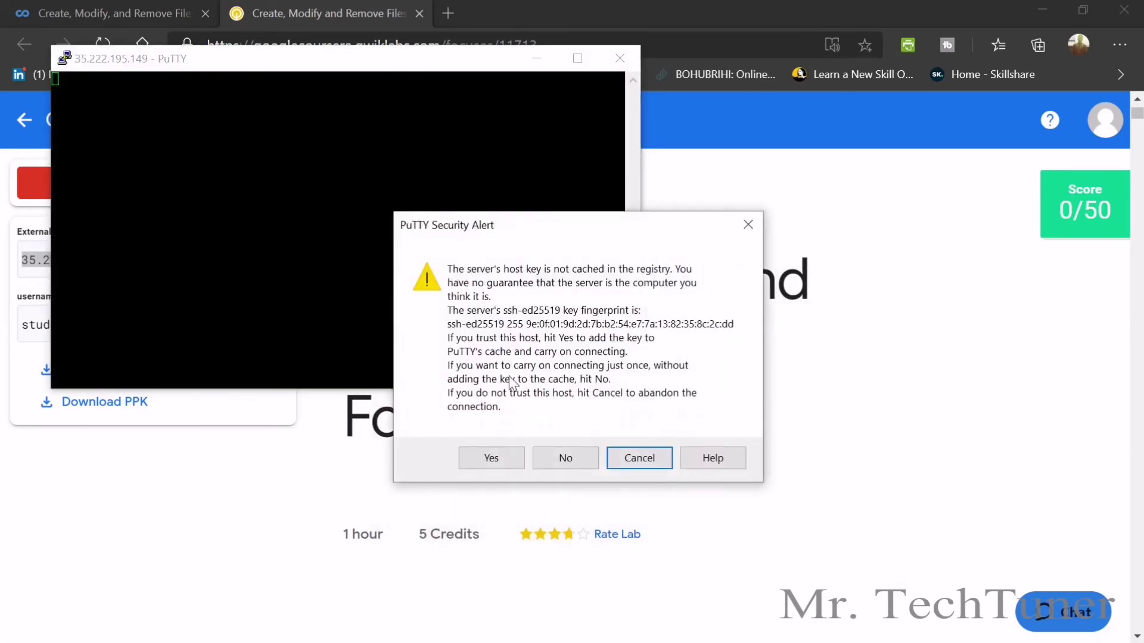
Accept the server's host key to log into the lab VM and find the Creating directories section.
{"action": "left_click", "coordinate": [491, 456]}
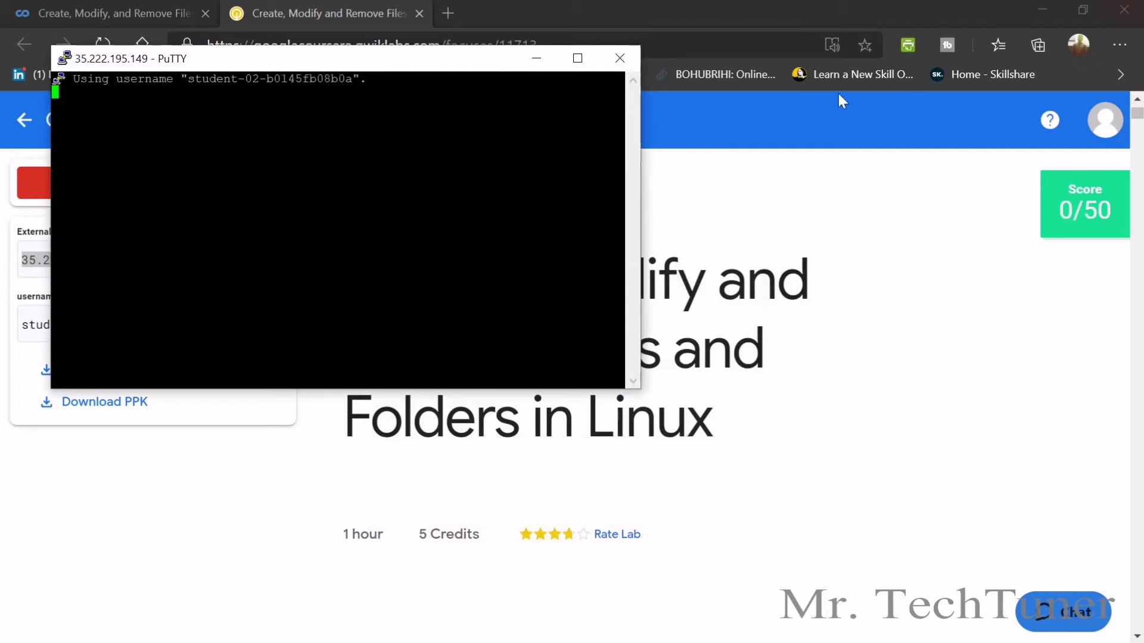
{"action": "left_click_drag", "start_coordinate": [444, 64], "coordinate": [398, 27]}
{"action": "scroll", "coordinate": [1037, 399], "scroll_direction": "down", "scroll_amount": 4}
{"action": "left_click", "coordinate": [984, 498]}
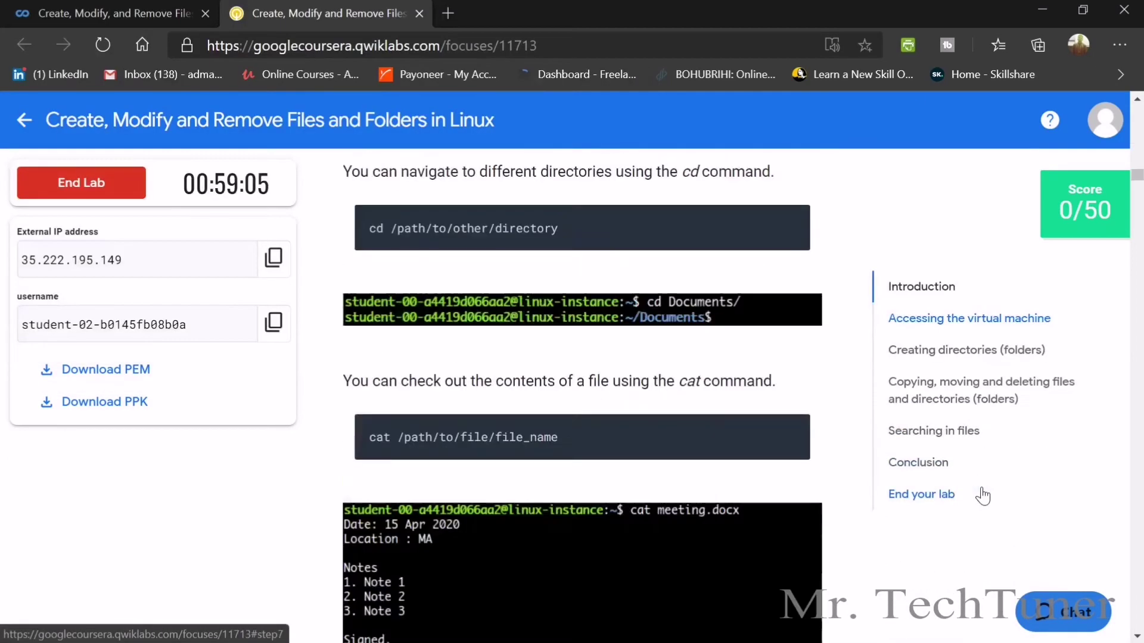
{"action": "left_click", "coordinate": [943, 351]}
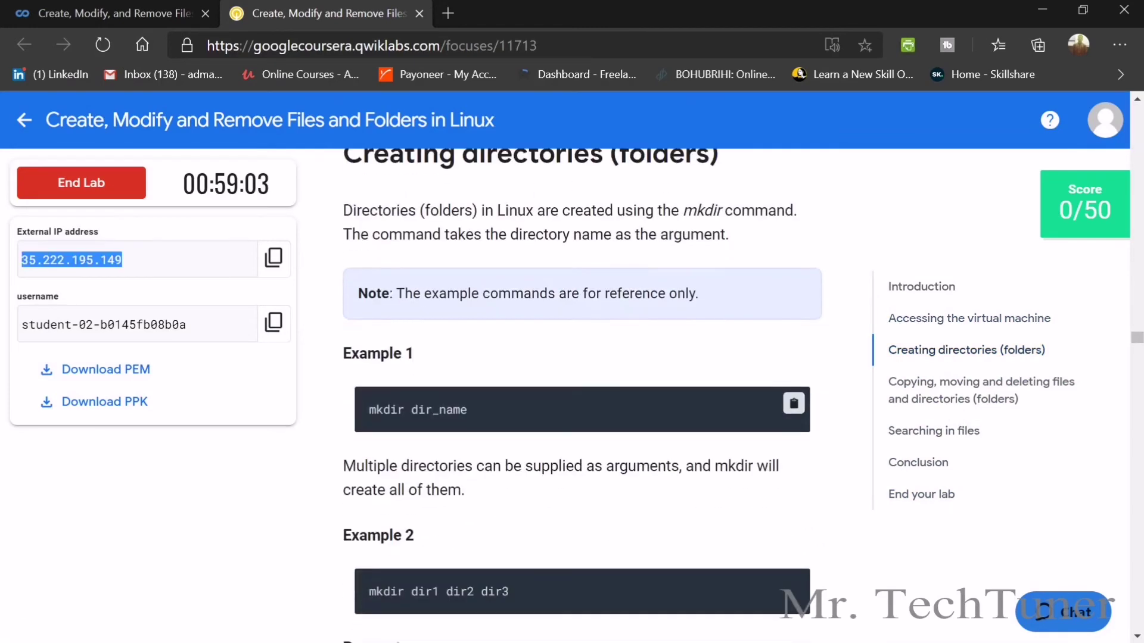
Create the example folders dir_name, then dir1, dir2 and dir3 with mkdir.
{"action": "left_click", "coordinate": [794, 404]}
{"action": "key", "text": "alt+Tab"}
{"action": "key", "text": "shift+Insert"}
{"action": "key", "text": "Return"}
{"action": "scroll", "coordinate": [673, 326], "scroll_direction": "down", "scroll_amount": 4}
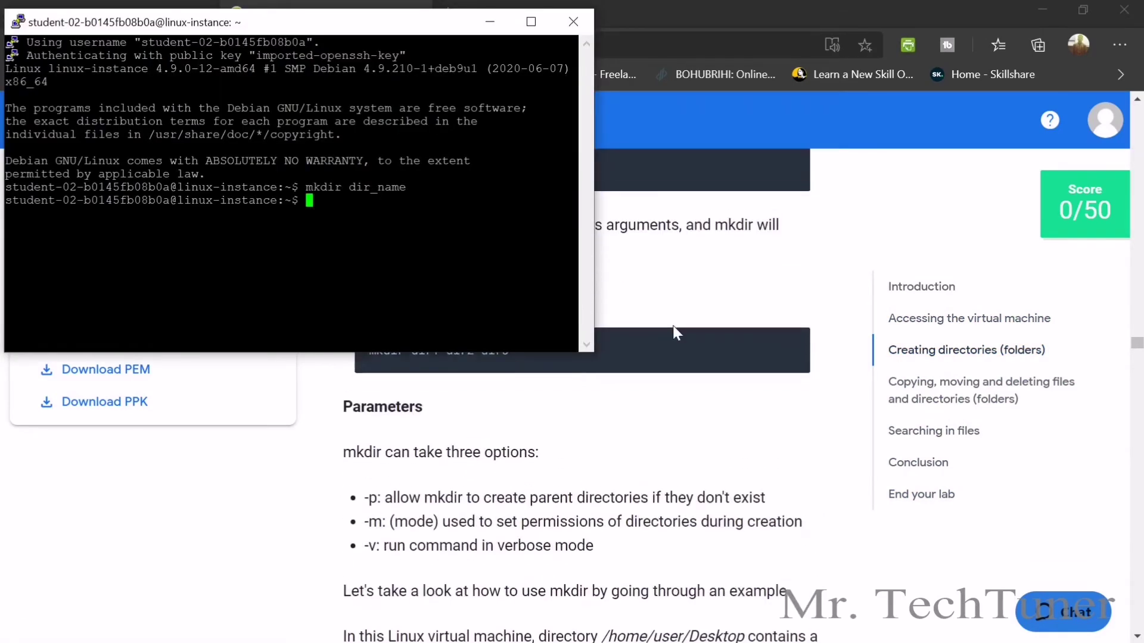
{"action": "scroll", "coordinate": [735, 311], "scroll_direction": "up", "scroll_amount": 1}
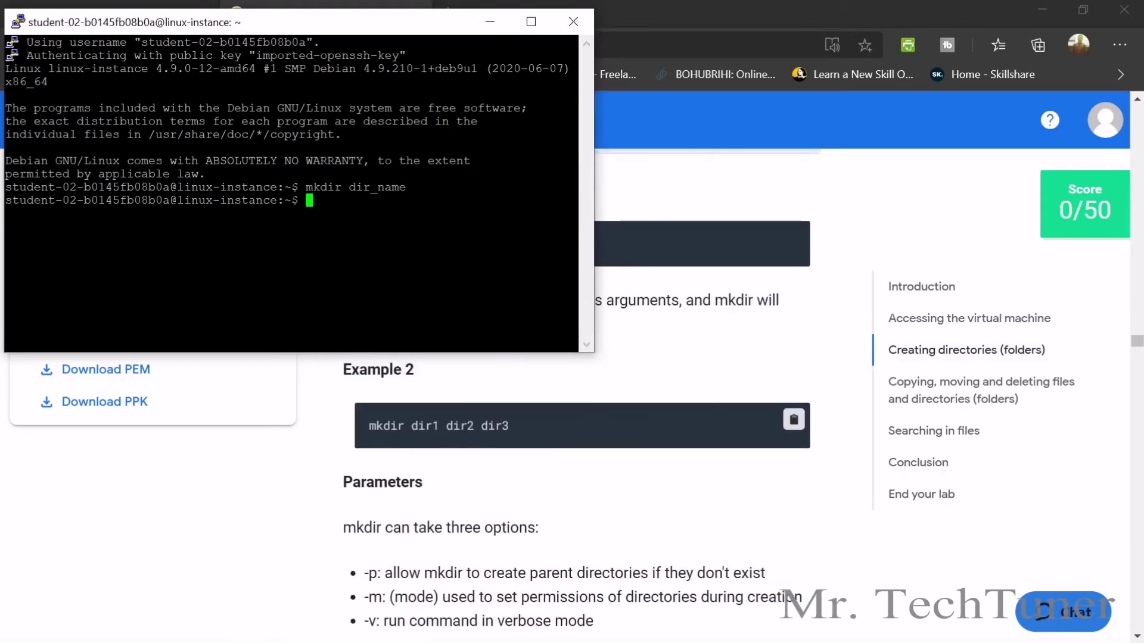
{"action": "left_click", "coordinate": [805, 423]}
{"action": "scroll", "coordinate": [766, 427], "scroll_direction": "down", "scroll_amount": 3}
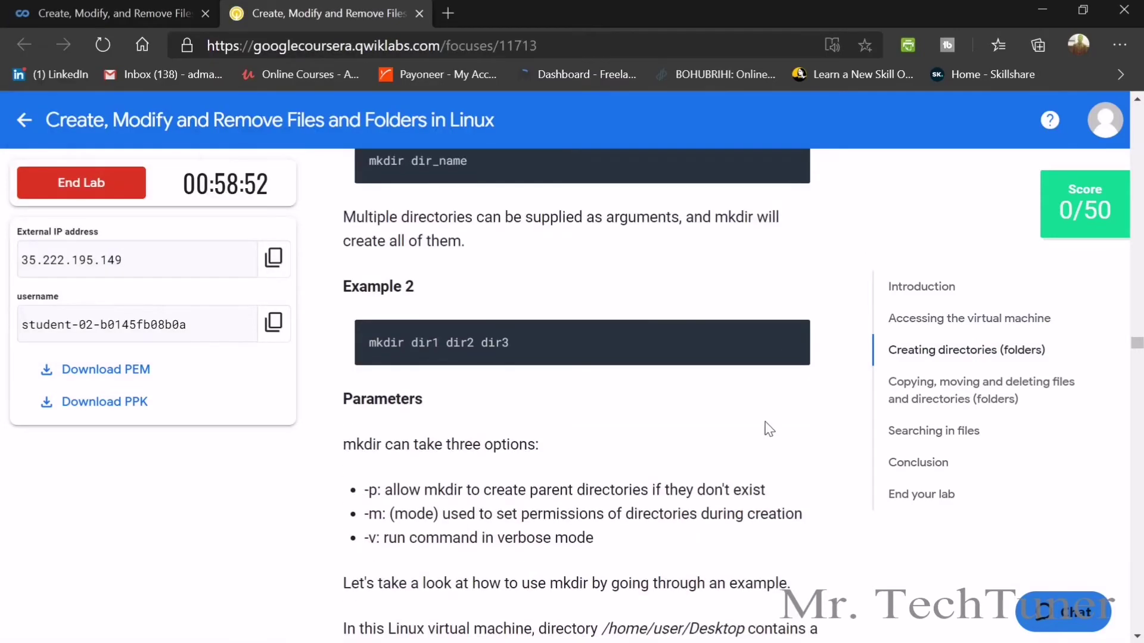
{"action": "key", "text": "alt+Tab"}
{"action": "key", "text": "shift+Insert"}
{"action": "key", "text": "Return"}
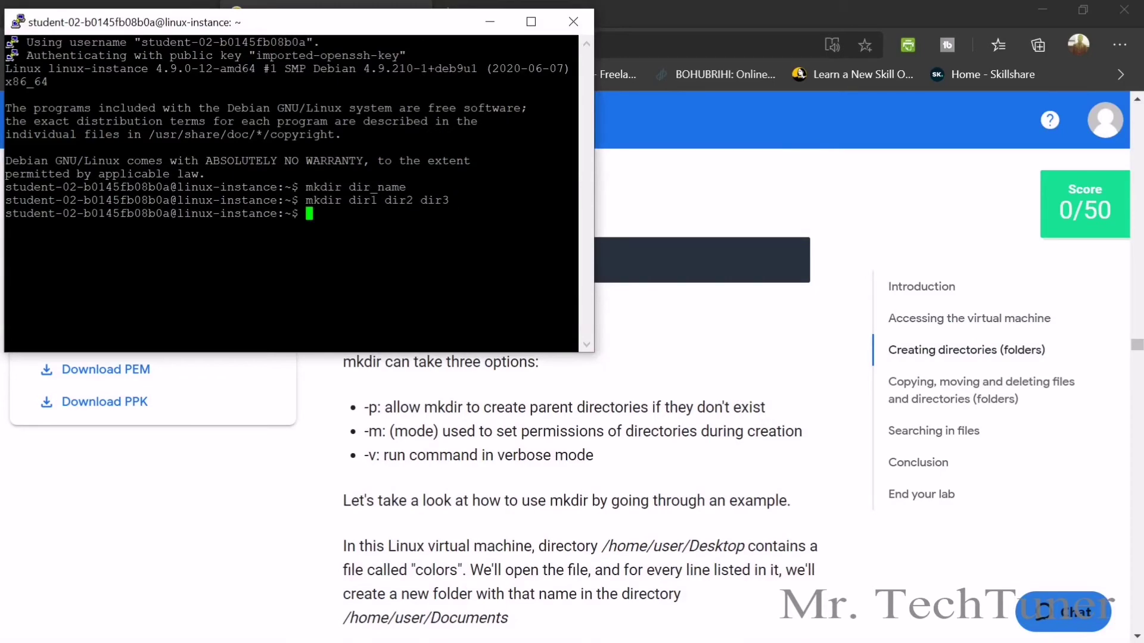
Change into /home/user/Documents and display the colors file with cat.
{"action": "scroll", "coordinate": [743, 446], "scroll_direction": "down", "scroll_amount": 4}
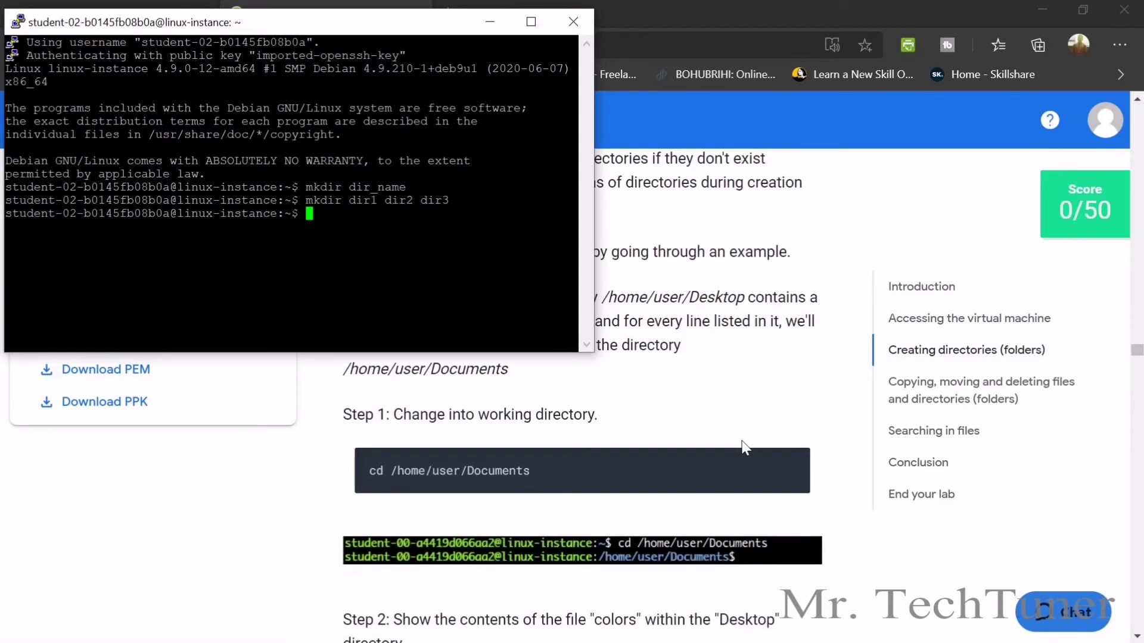
{"action": "left_click", "coordinate": [794, 465]}
{"action": "key", "text": "alt+Tab"}
{"action": "key", "text": "shift+Insert"}
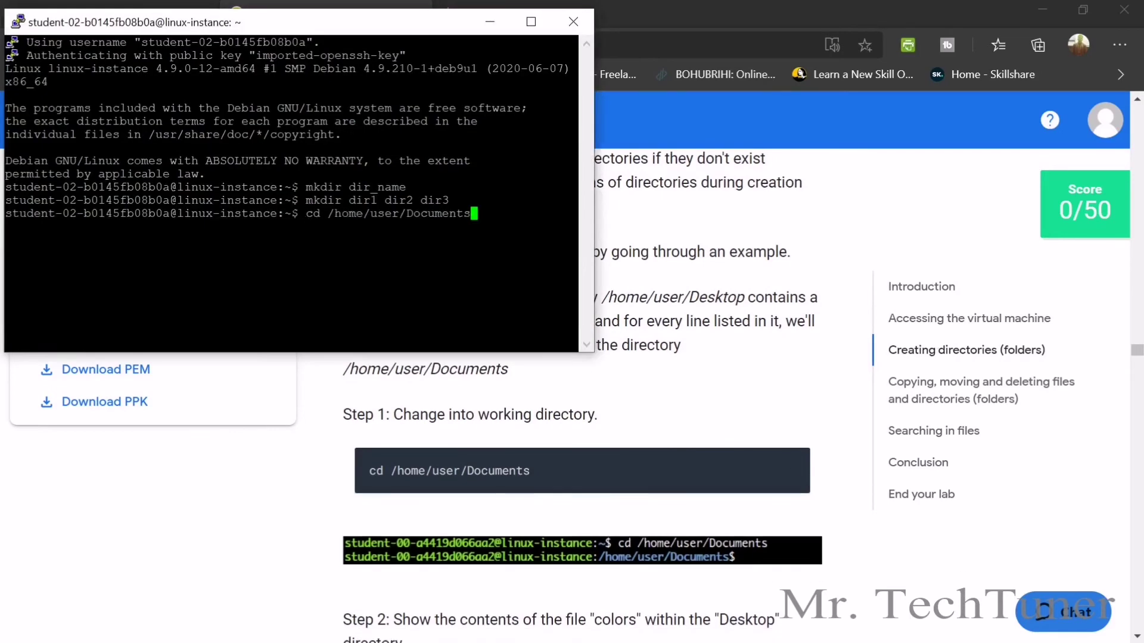
{"action": "key", "text": "Return"}
{"action": "scroll", "coordinate": [799, 393], "scroll_direction": "down", "scroll_amount": 4}
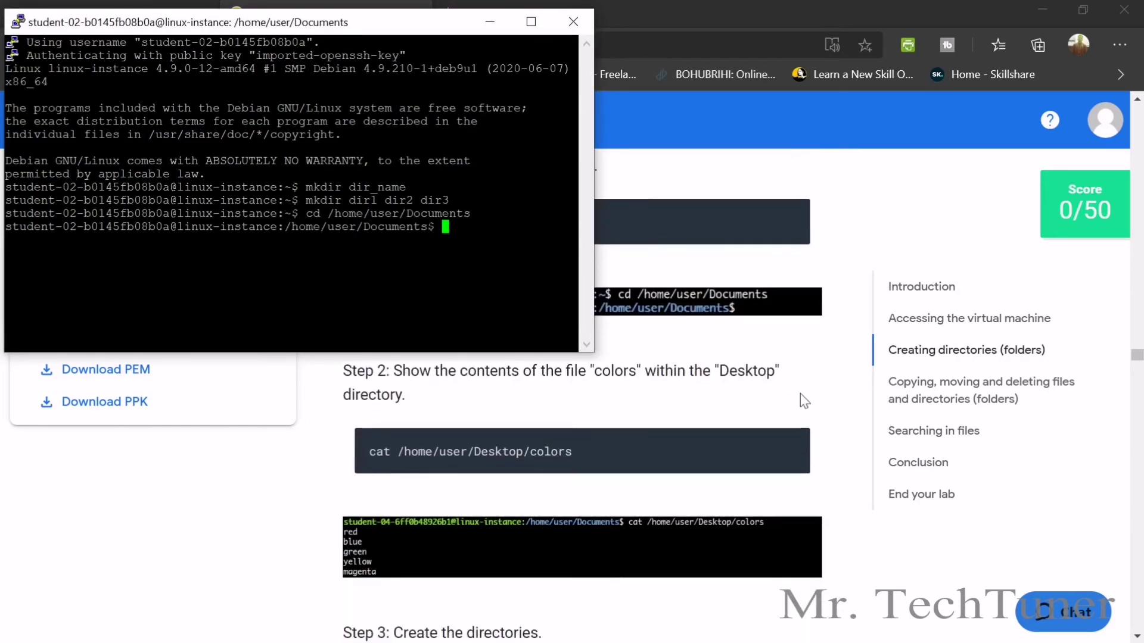
{"action": "left_click", "coordinate": [794, 447]}
{"action": "key", "text": "alt+Tab"}
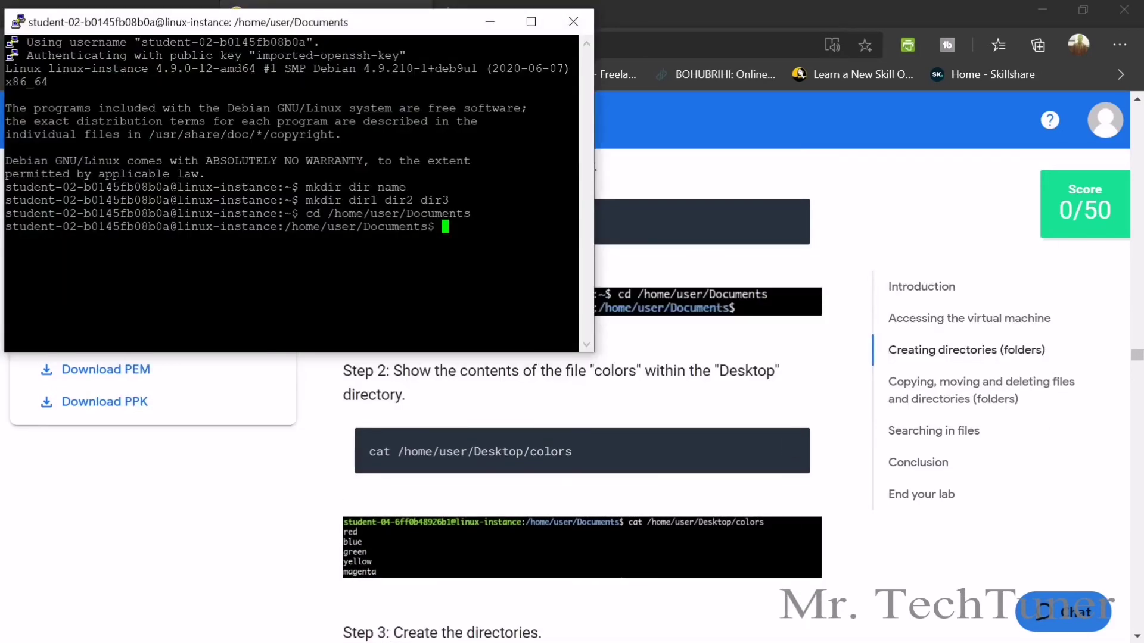
{"action": "key", "text": "shift+Insert"}
{"action": "key", "text": "Return"}
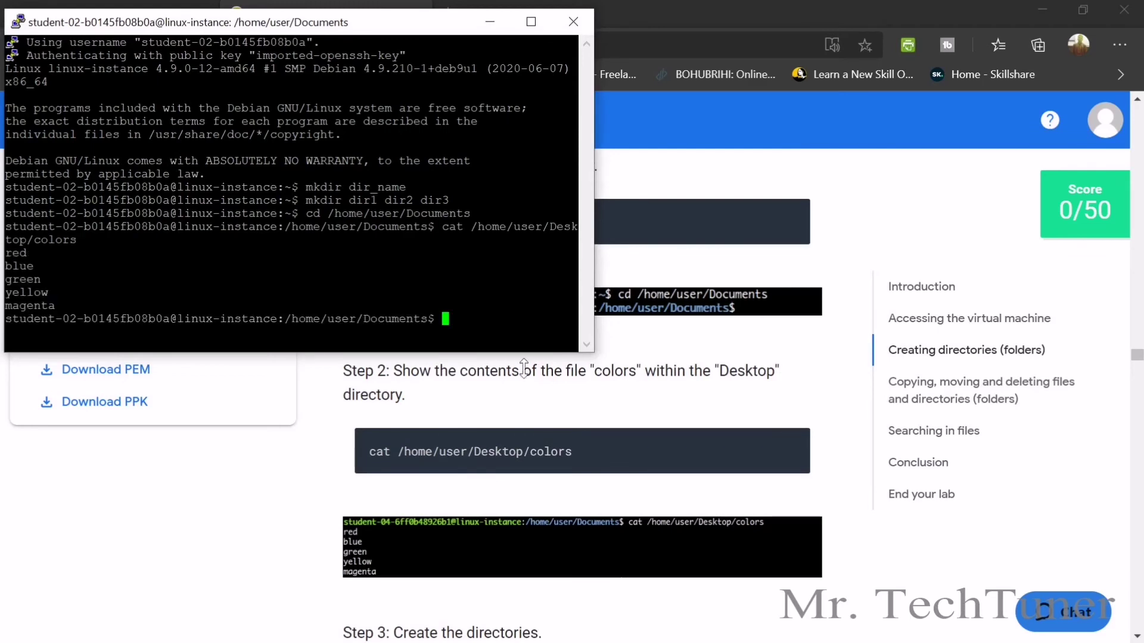
Create the red, blue, green, yellow and magenta folders and verify the Create directories objective.
{"action": "scroll", "coordinate": [668, 382], "scroll_direction": "down", "scroll_amount": 4}
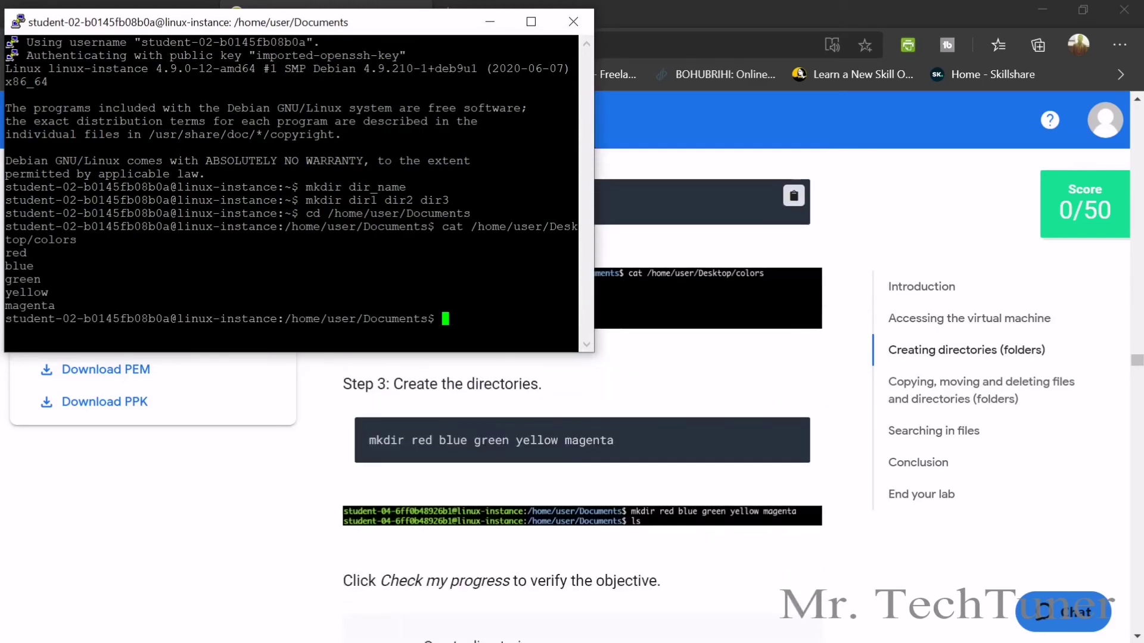
{"action": "left_click", "coordinate": [793, 434]}
{"action": "key", "text": "alt+Tab"}
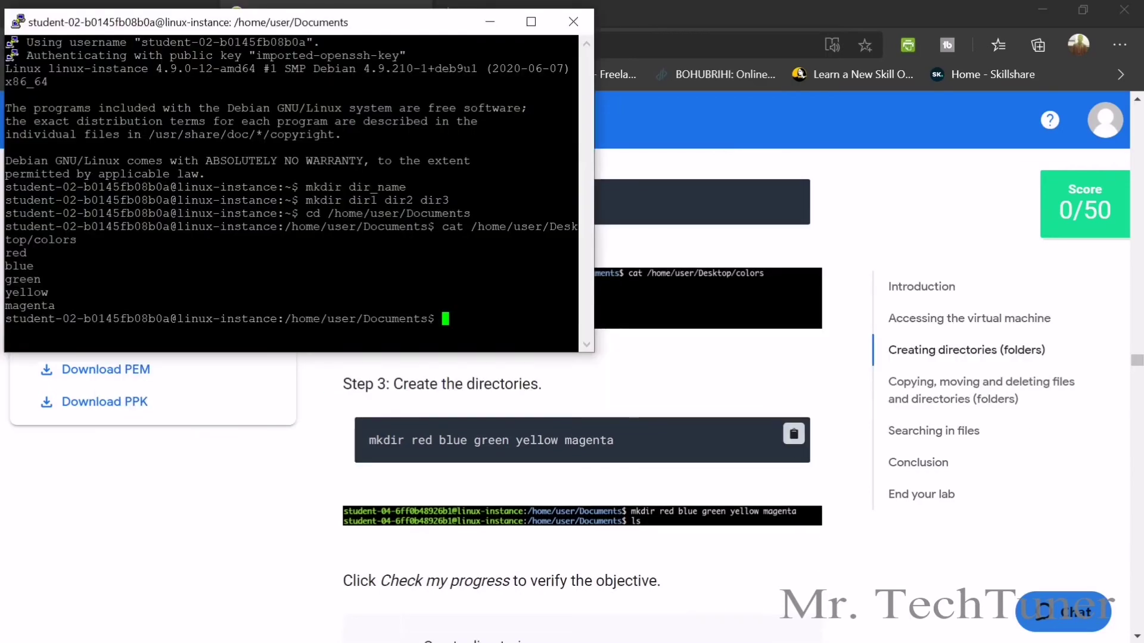
{"action": "key", "text": "shift+Insert"}
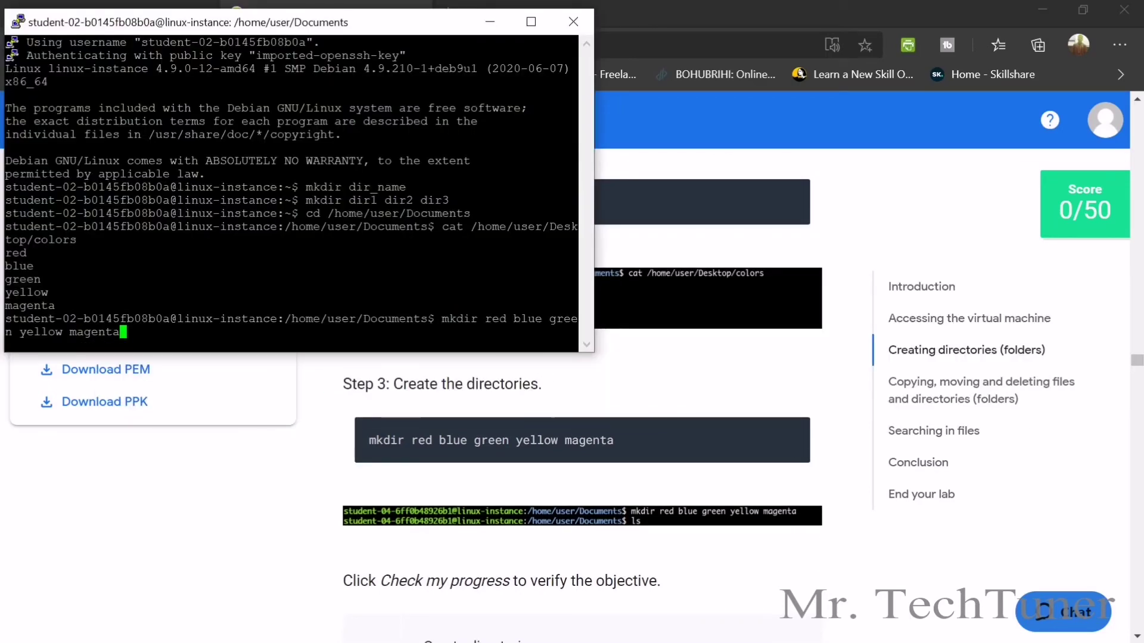
{"action": "key", "text": "Return"}
{"action": "scroll", "coordinate": [582, 416], "scroll_direction": "down", "scroll_amount": 1}
{"action": "scroll", "coordinate": [512, 554], "scroll_direction": "down", "scroll_amount": 1}
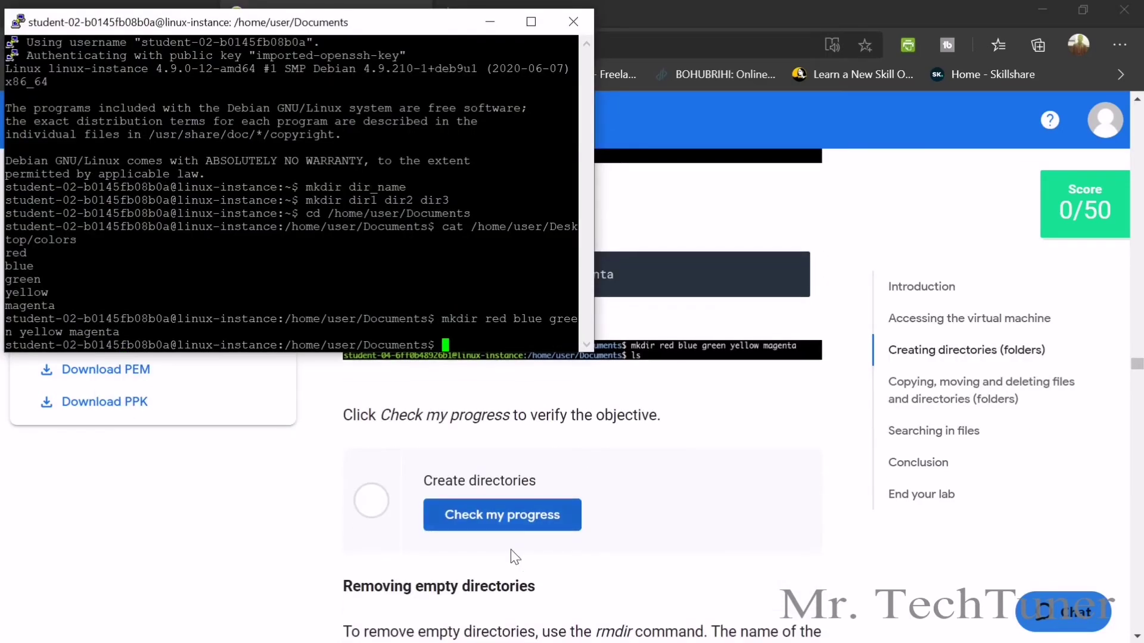
{"action": "left_click", "coordinate": [514, 517]}
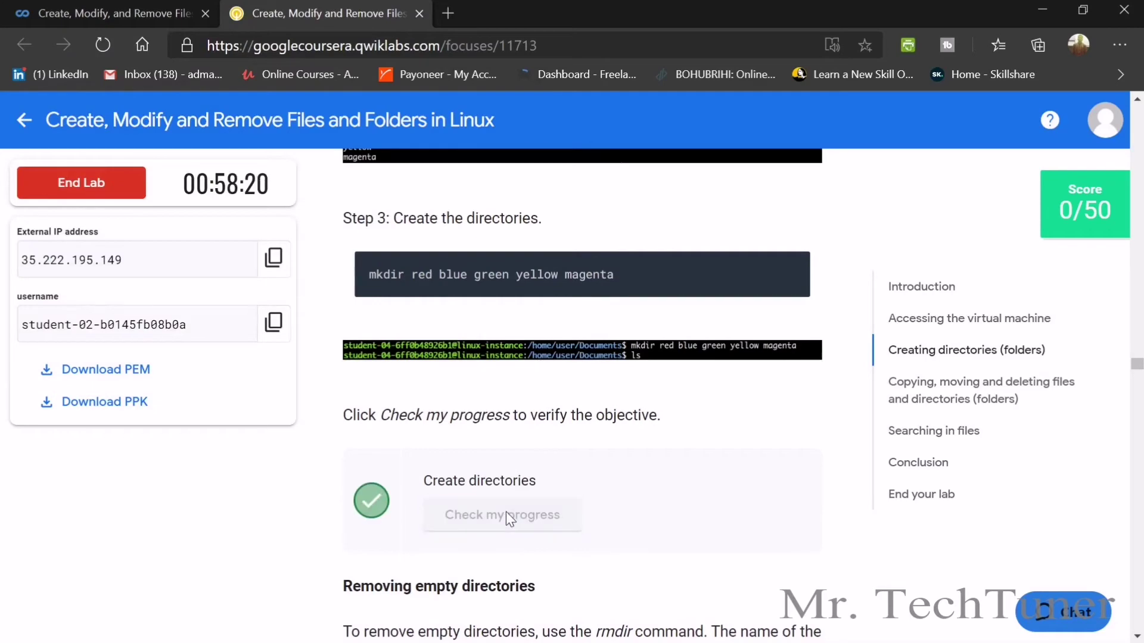
{"action": "scroll", "coordinate": [549, 438], "scroll_direction": "down", "scroll_amount": 5}
Try removing dir_name, then dir1 through dir4, with rmdir.
{"action": "mouse_move", "coordinate": [679, 429]}
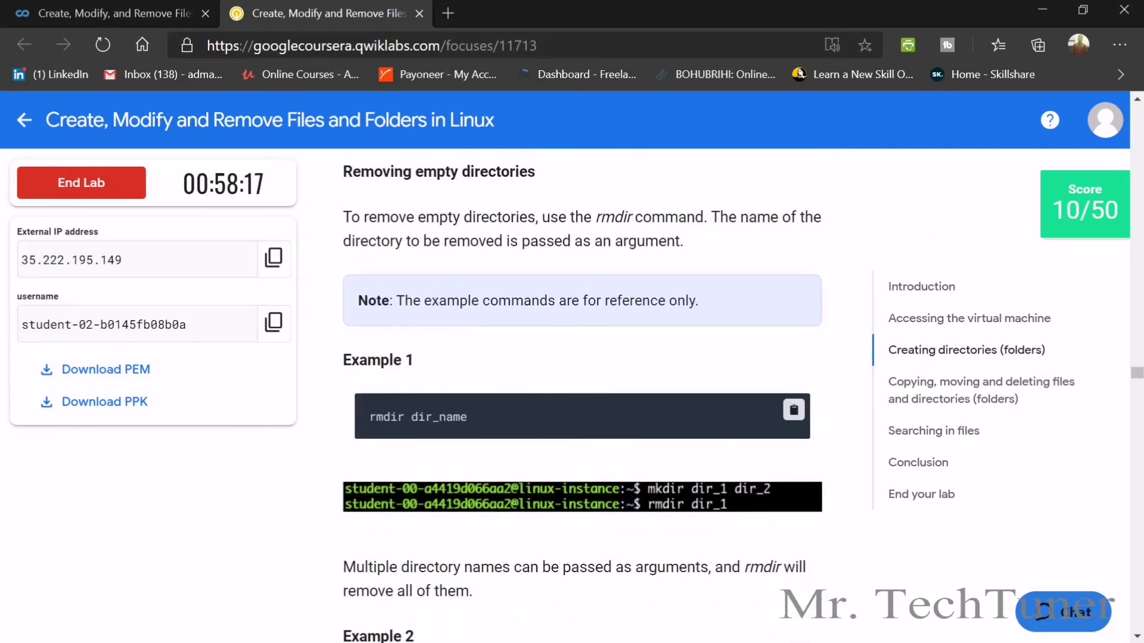
{"action": "key", "text": "alt+Tab"}
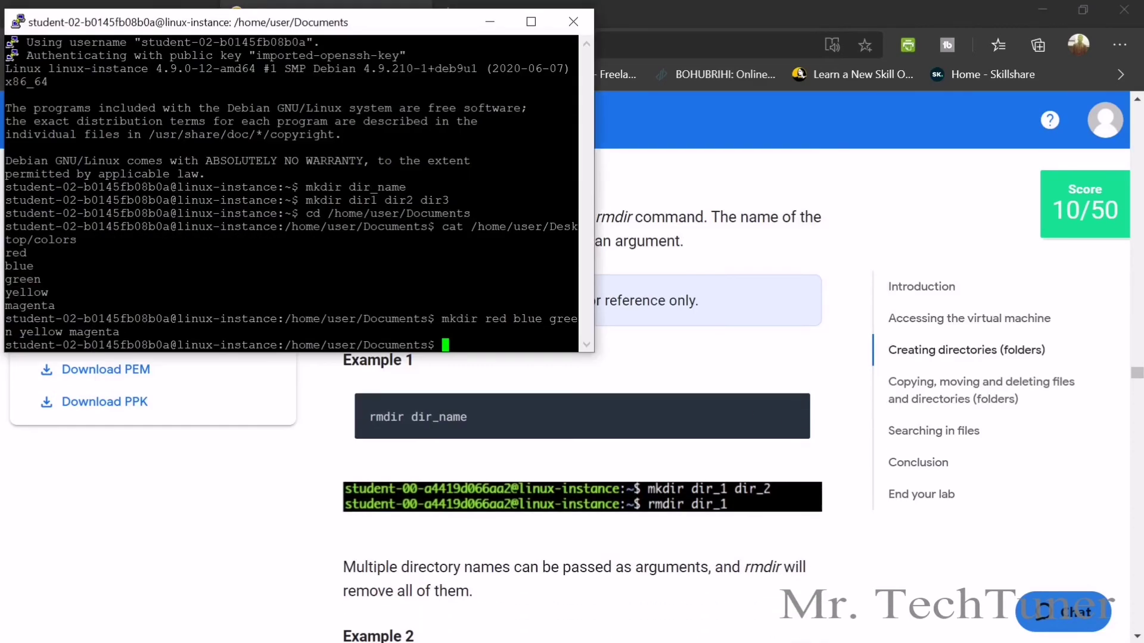
{"action": "key", "text": "shift+Insert"}
{"action": "key", "text": "Return"}
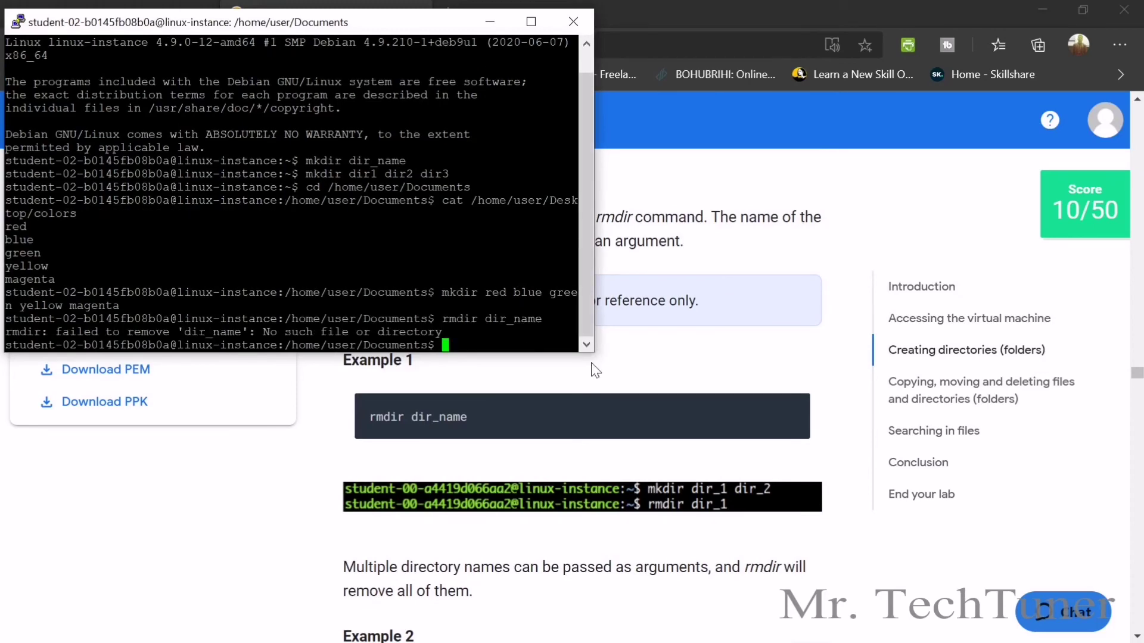
{"action": "scroll", "coordinate": [656, 417], "scroll_direction": "down", "scroll_amount": 3}
{"action": "left_click", "coordinate": [793, 530]}
{"action": "key", "text": "alt+Tab"}
{"action": "key", "text": "Return"}
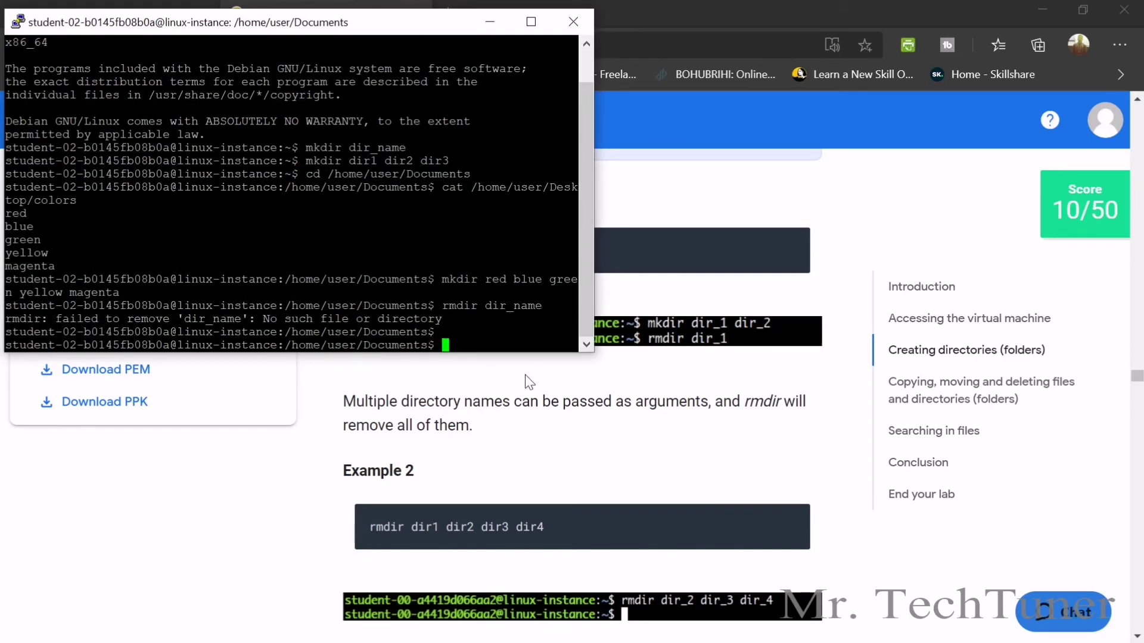
{"action": "key", "text": "shift+Insert"}
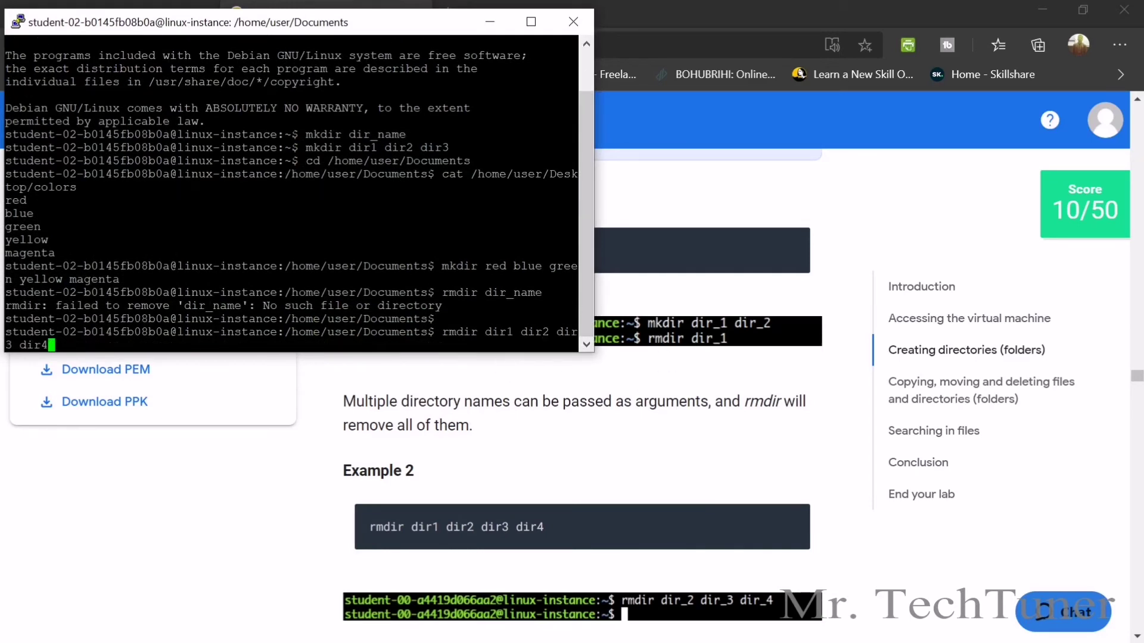
{"action": "key", "text": "Return"}
Create empty_file in Documents with touch.
{"action": "scroll", "coordinate": [562, 446], "scroll_direction": "down", "scroll_amount": 14}
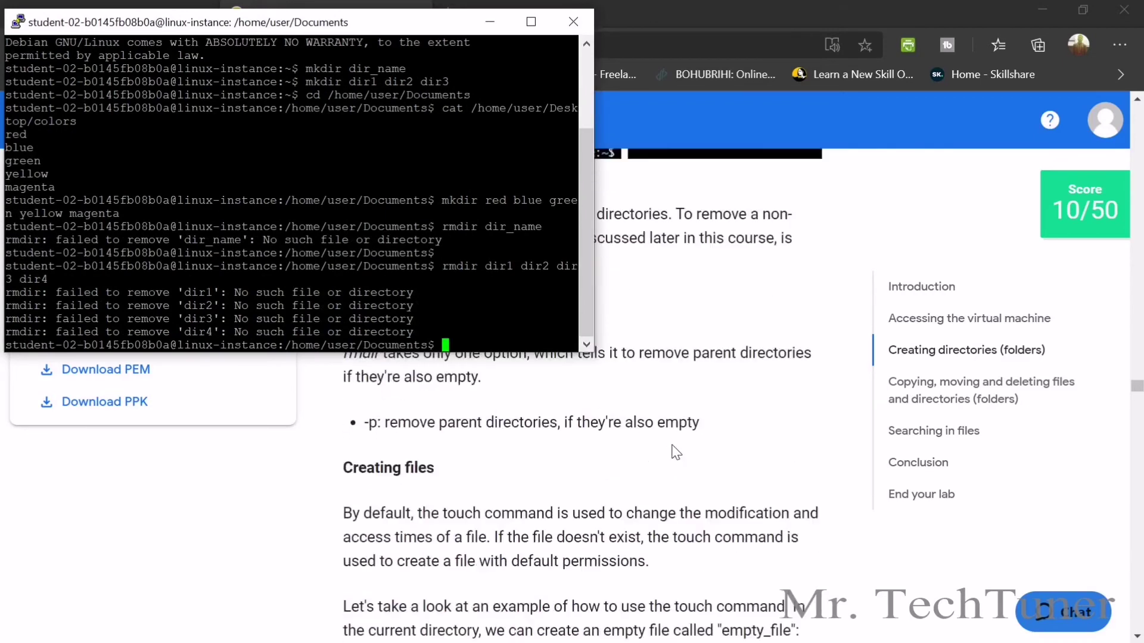
{"action": "left_click", "coordinate": [793, 396]}
{"action": "key", "text": "alt+Tab"}
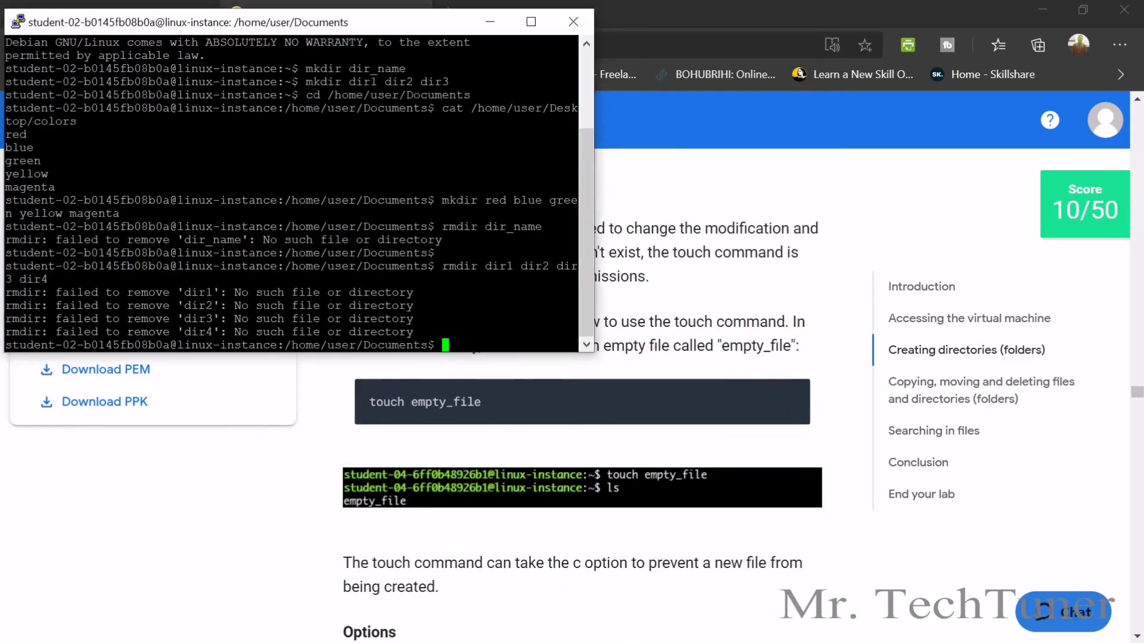
{"action": "key", "text": "shift+Insert"}
{"action": "key", "text": "Return"}
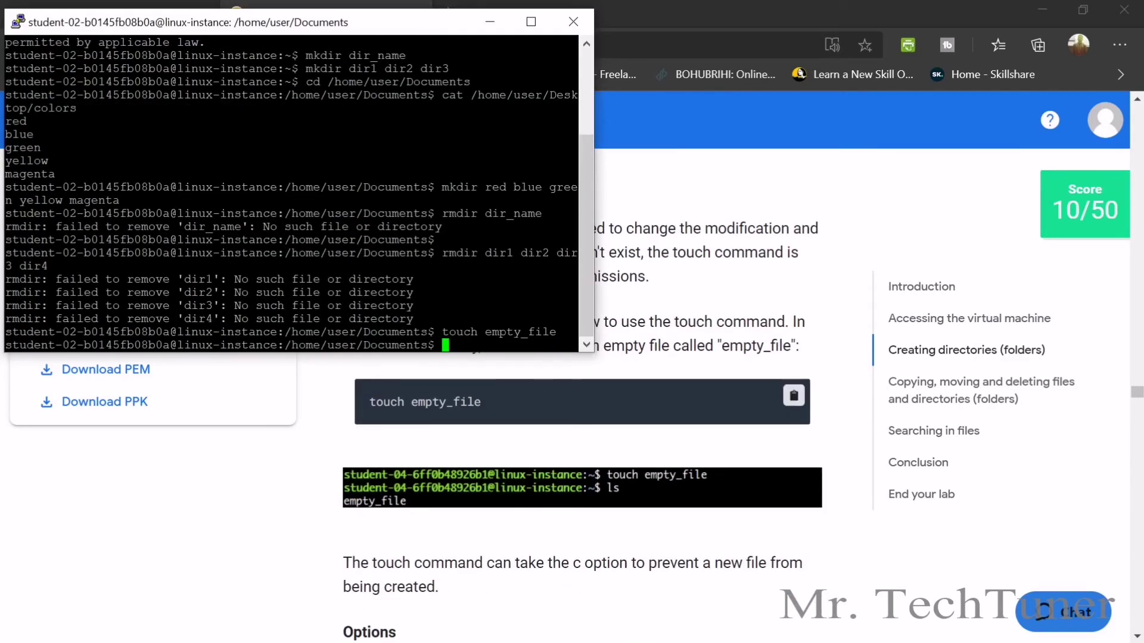
{"action": "scroll", "coordinate": [512, 431], "scroll_direction": "down", "scroll_amount": 10}
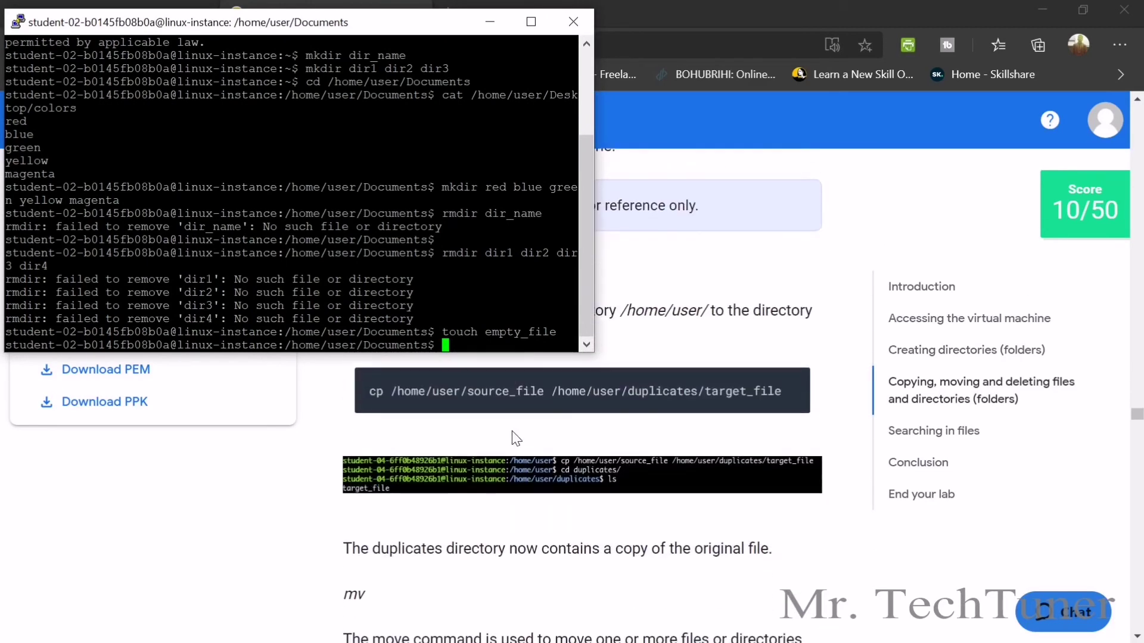
Run the cp and mv example commands, which fail on the missing source_file.
{"action": "scroll", "coordinate": [515, 438], "scroll_direction": "up", "scroll_amount": 2}
{"action": "left_click", "coordinate": [795, 468]}
{"action": "key", "text": "alt+Tab"}
{"action": "key", "text": "shift+Insert"}
{"action": "key", "text": "Return"}
{"action": "scroll", "coordinate": [595, 489], "scroll_direction": "down", "scroll_amount": 9}
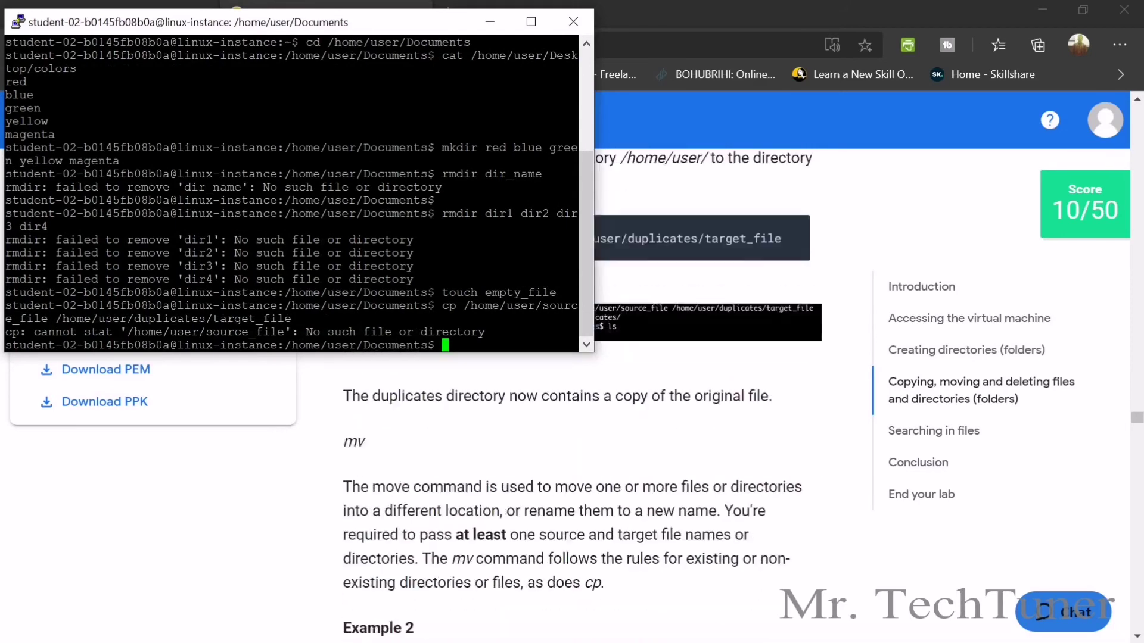
{"action": "left_click", "coordinate": [794, 486]}
{"action": "key", "text": "alt+Tab"}
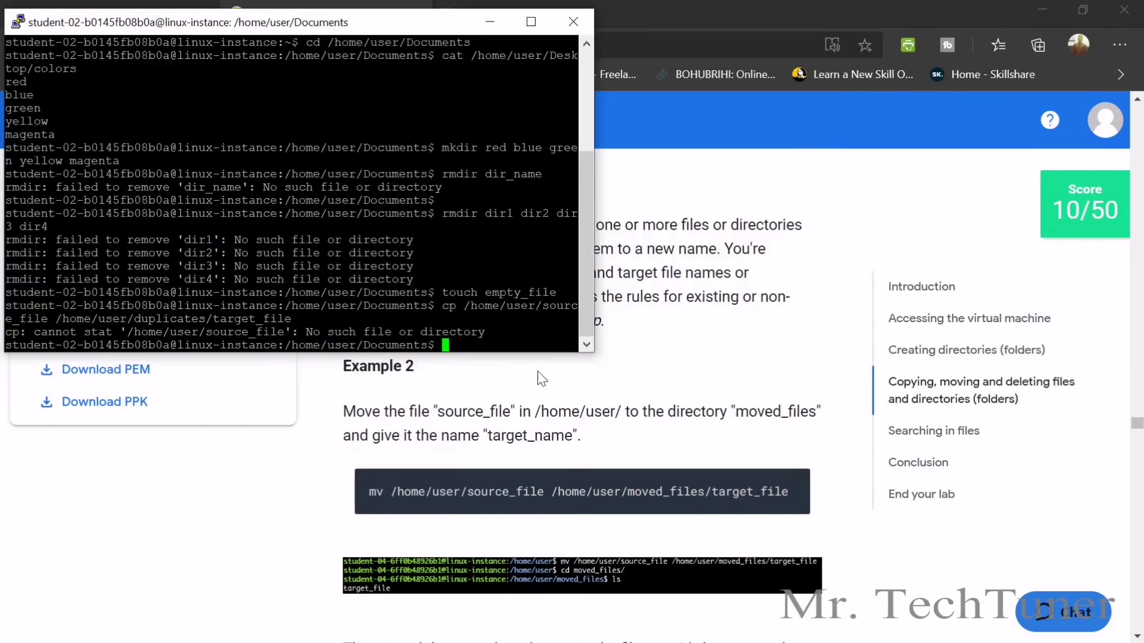
{"action": "key", "text": "shift+Insert"}
{"action": "key", "text": "Return"}
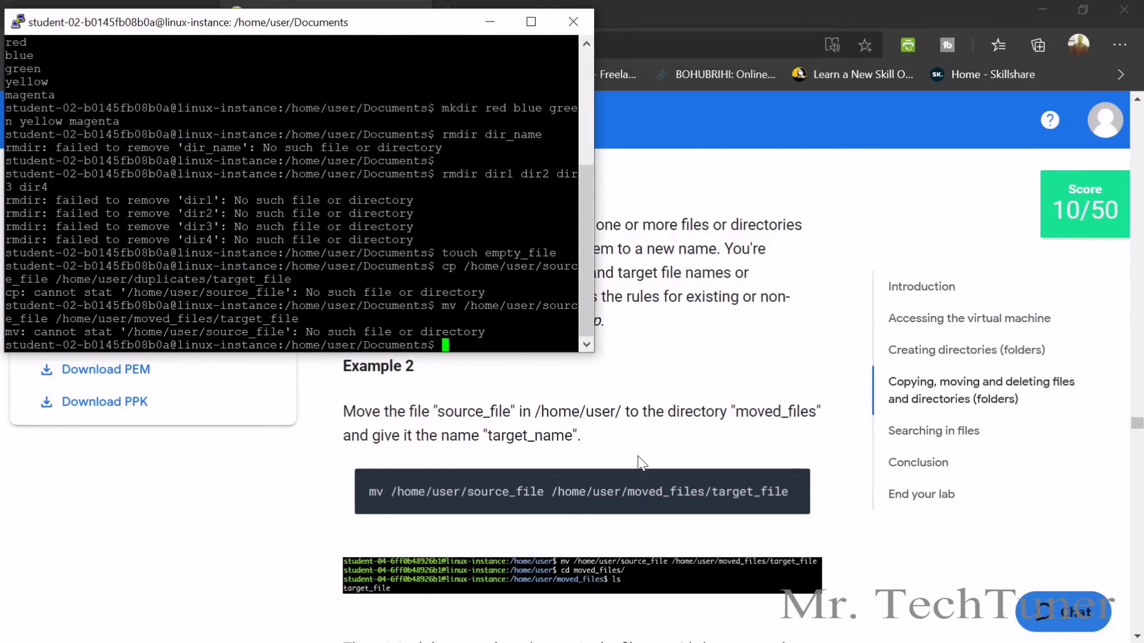
Run the rm example command, which fails on a missing file.
{"action": "scroll", "coordinate": [638, 461], "scroll_direction": "down", "scroll_amount": 8}
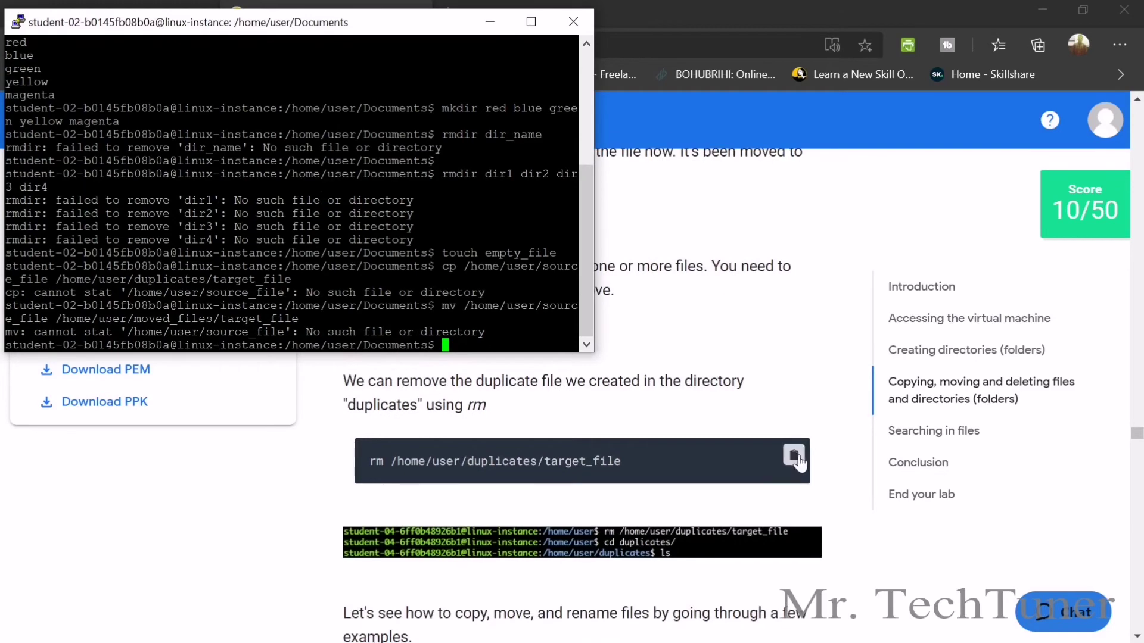
{"action": "left_click", "coordinate": [793, 460]}
{"action": "key", "text": "alt+Tab"}
{"action": "right_click", "coordinate": [369, 348]}
{"action": "key", "text": "Return"}
Change into the /home/user/Pictures directory.
{"action": "scroll", "coordinate": [638, 408], "scroll_direction": "down", "scroll_amount": 7}
{"action": "left_click", "coordinate": [792, 387]}
{"action": "key", "text": "alt+Tab"}
{"action": "right_click", "coordinate": [572, 334]}
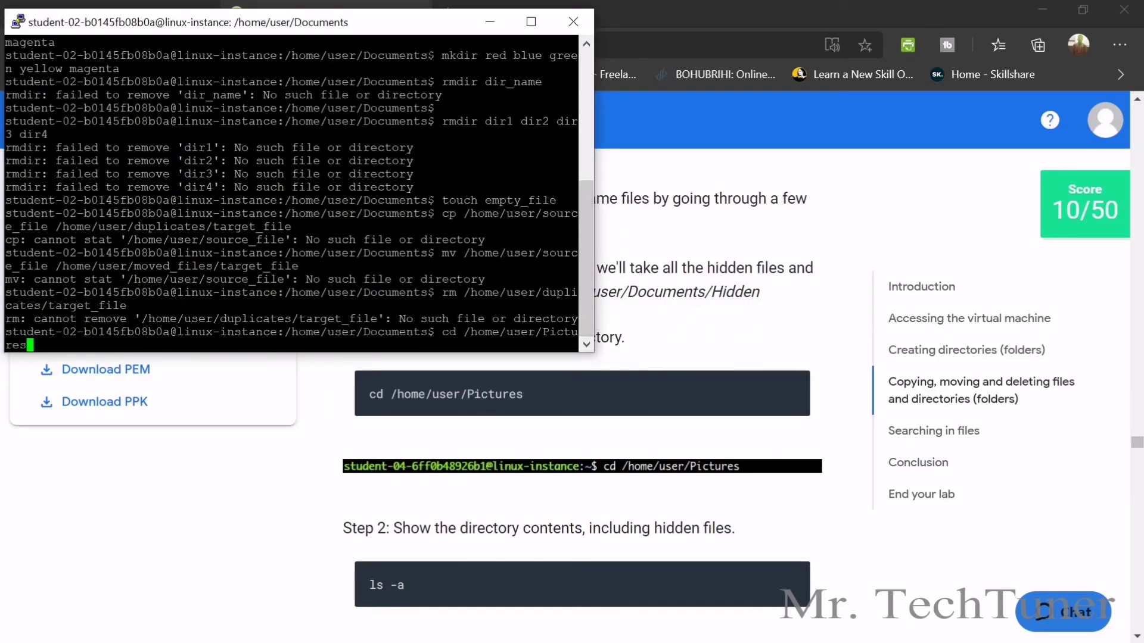
{"action": "key", "text": "Return"}
{"action": "scroll", "coordinate": [745, 405], "scroll_direction": "down", "scroll_amount": 3}
List Pictures with ls -a, move the hidden files into Documents/Hidden, and verify that objective.
{"action": "left_click", "coordinate": [793, 412]}
{"action": "key", "text": "alt+Tab"}
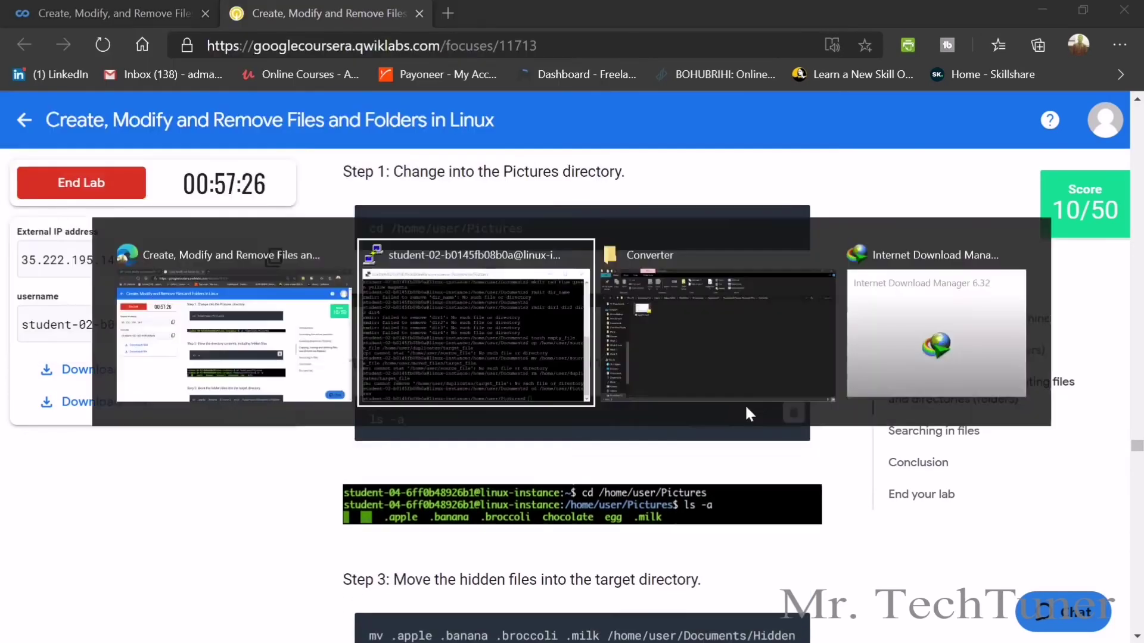
{"action": "key", "text": "Return"}
{"action": "scroll", "coordinate": [745, 405], "scroll_direction": "down", "scroll_amount": 4}
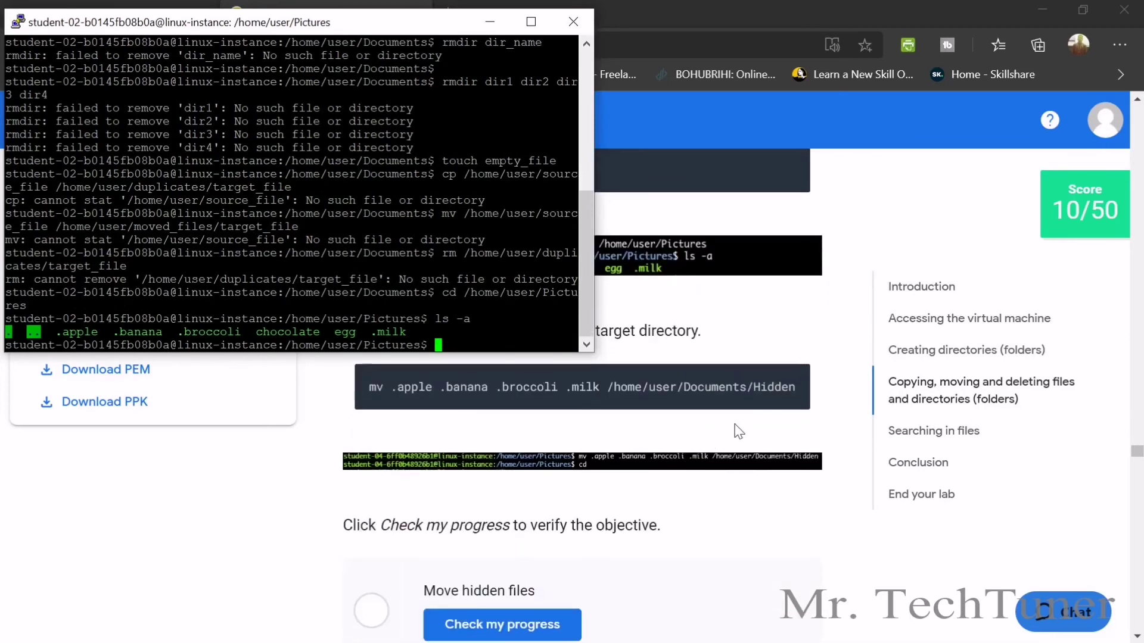
{"action": "left_click", "coordinate": [794, 385]}
{"action": "key", "text": "alt+Tab"}
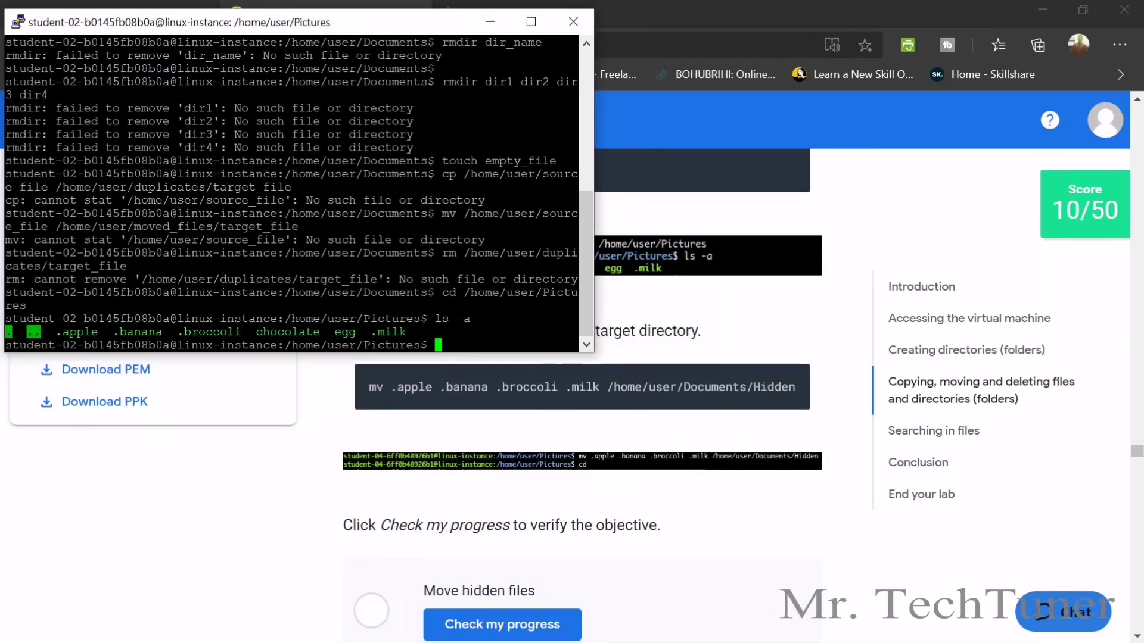
{"action": "key", "text": "shift+Insert"}
{"action": "key", "text": "Return"}
{"action": "scroll", "coordinate": [587, 526], "scroll_direction": "down", "scroll_amount": 1}
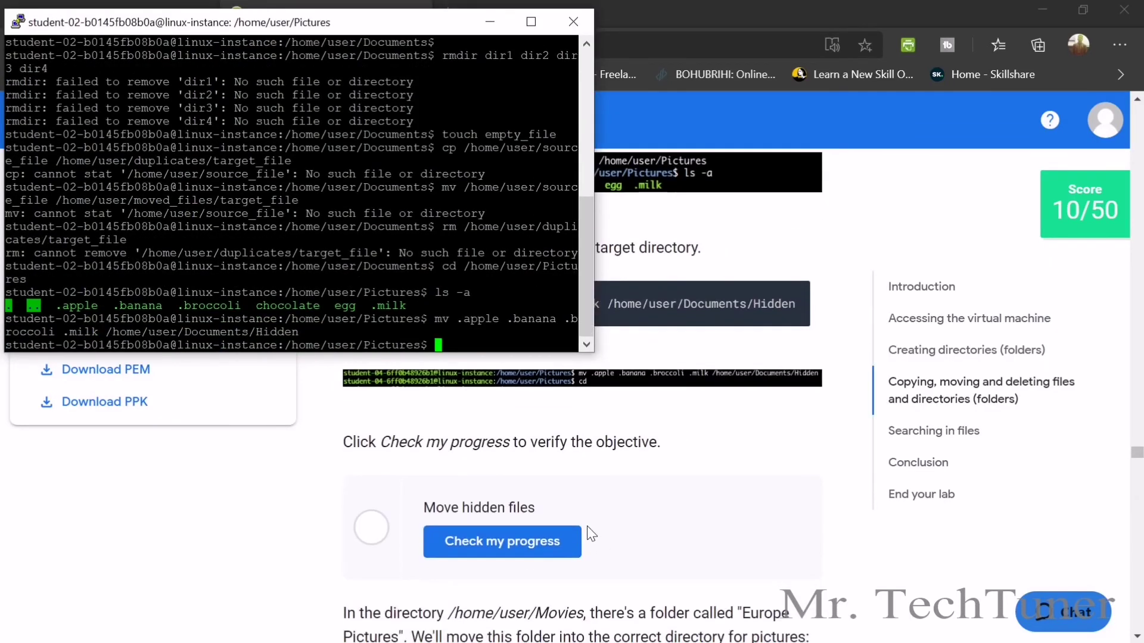
{"action": "left_click", "coordinate": [567, 543]}
{"action": "left_click", "coordinate": [567, 543]}
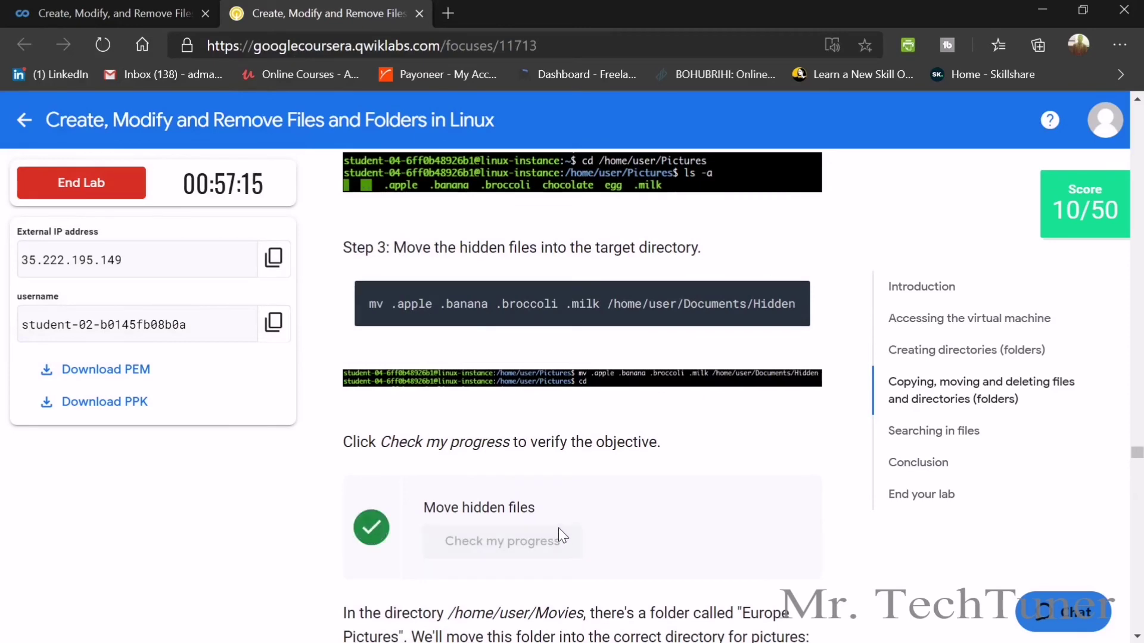
Move the Europe Pictures folder into Pictures, then change into Pictures.
{"action": "scroll", "coordinate": [581, 480], "scroll_direction": "down", "scroll_amount": 5}
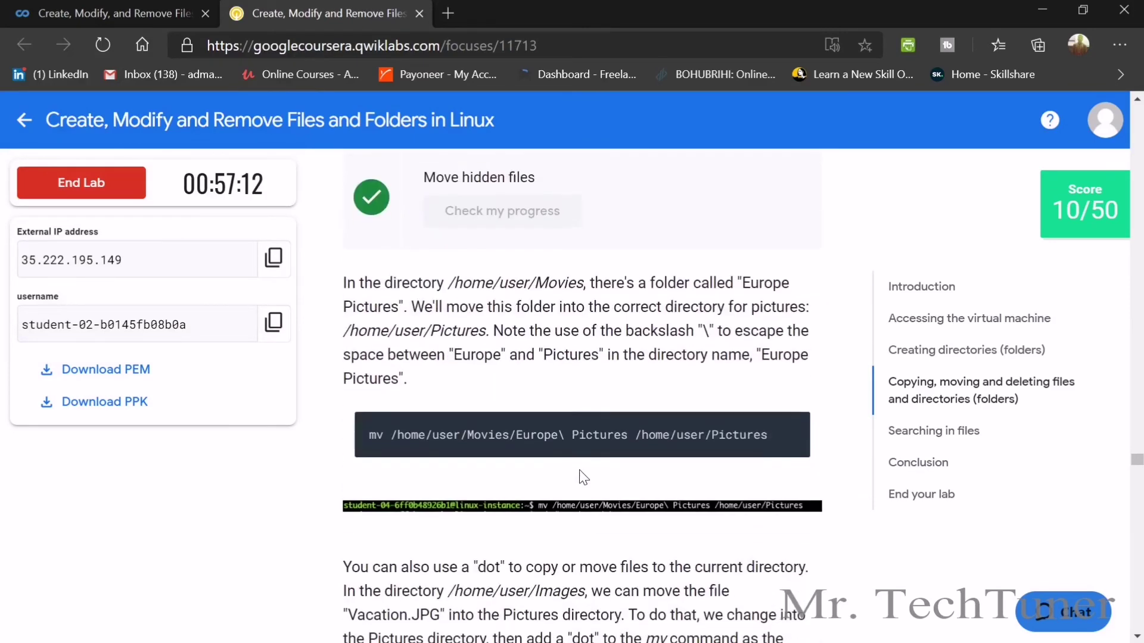
{"action": "key", "text": "alt+Tab"}
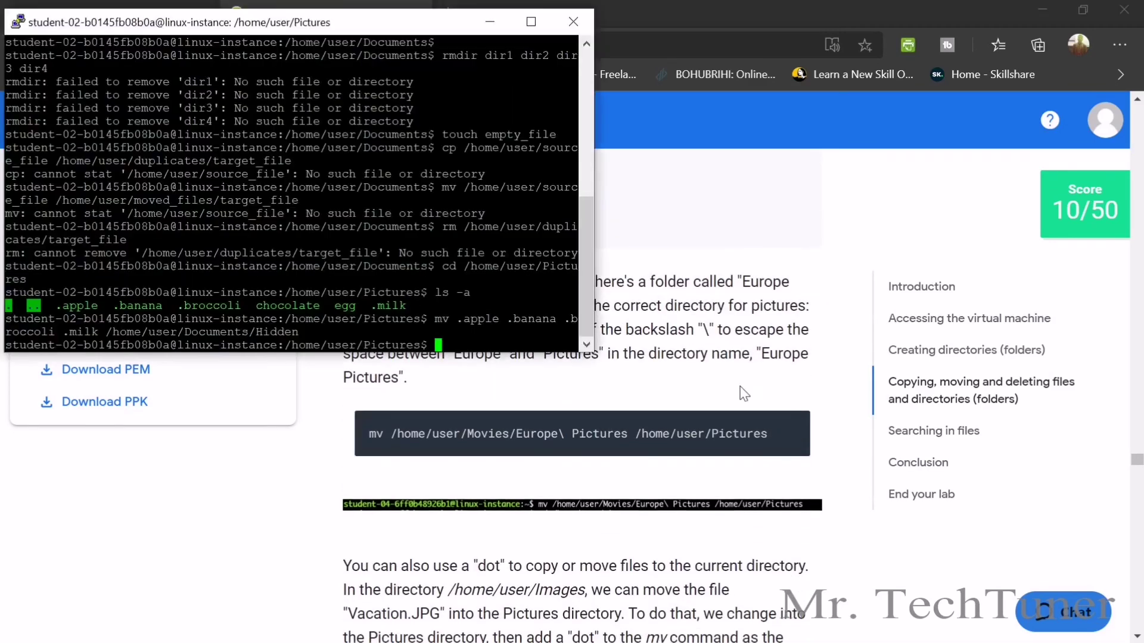
{"action": "key", "text": "shift+Insert"}
{"action": "key", "text": "Return"}
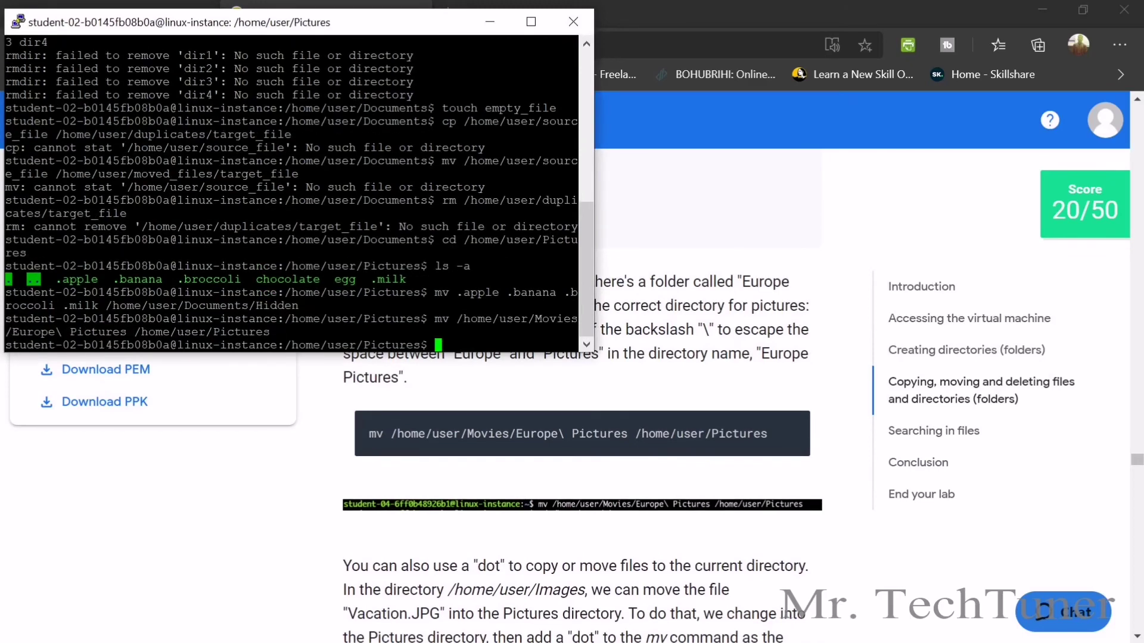
{"action": "scroll", "coordinate": [552, 449], "scroll_direction": "down", "scroll_amount": 4}
{"action": "left_click", "coordinate": [795, 465]}
{"action": "key", "text": "alt+Tab"}
{"action": "key", "text": "shift+Insert"}
{"action": "key", "text": "Return"}
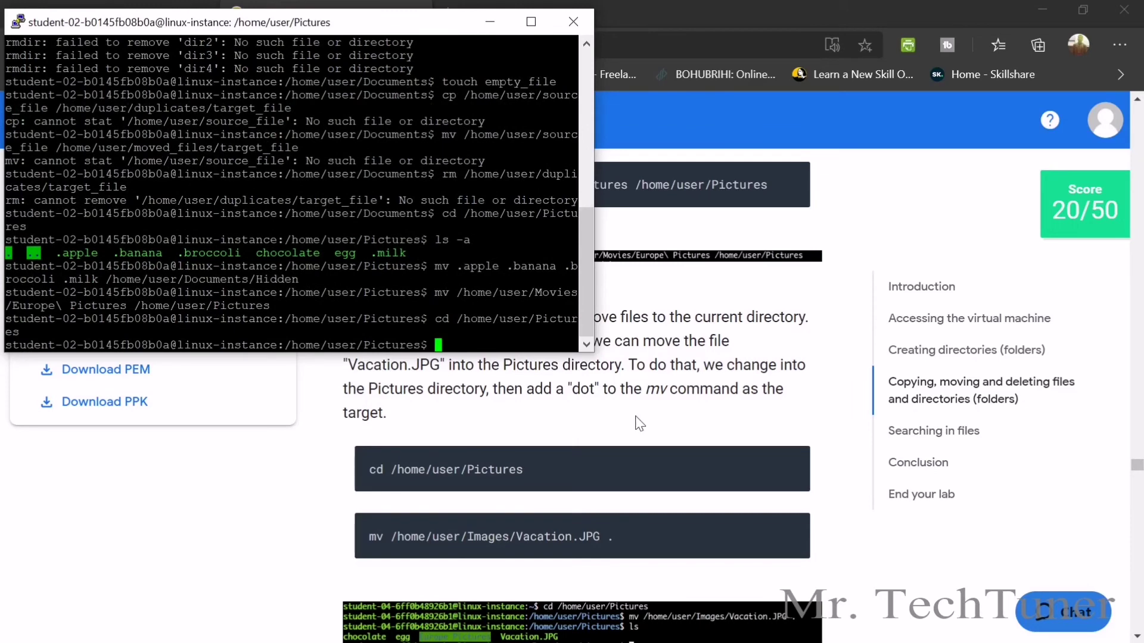
Move Vacation.JPG into Pictures and verify the Move files and folders objective.
{"action": "scroll", "coordinate": [640, 423], "scroll_direction": "down", "scroll_amount": 1}
{"action": "left_click", "coordinate": [796, 454]}
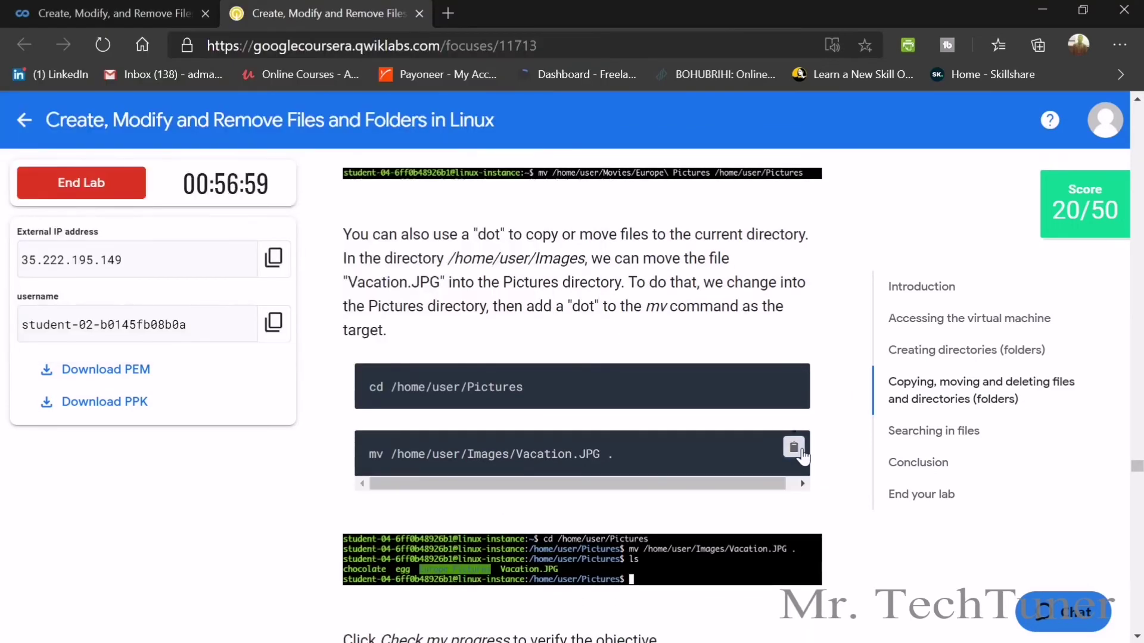
{"action": "key", "text": "alt+Tab"}
{"action": "key", "text": "shift+Insert"}
{"action": "key", "text": "Return"}
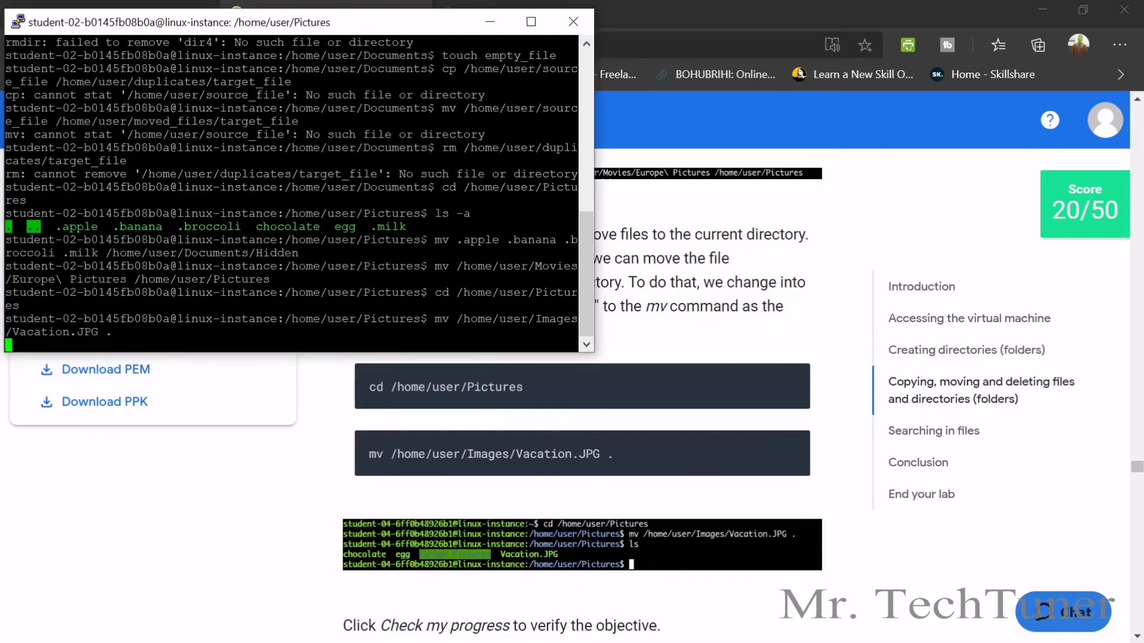
{"action": "scroll", "coordinate": [574, 533], "scroll_direction": "down", "scroll_amount": 3}
{"action": "left_click", "coordinate": [543, 557]}
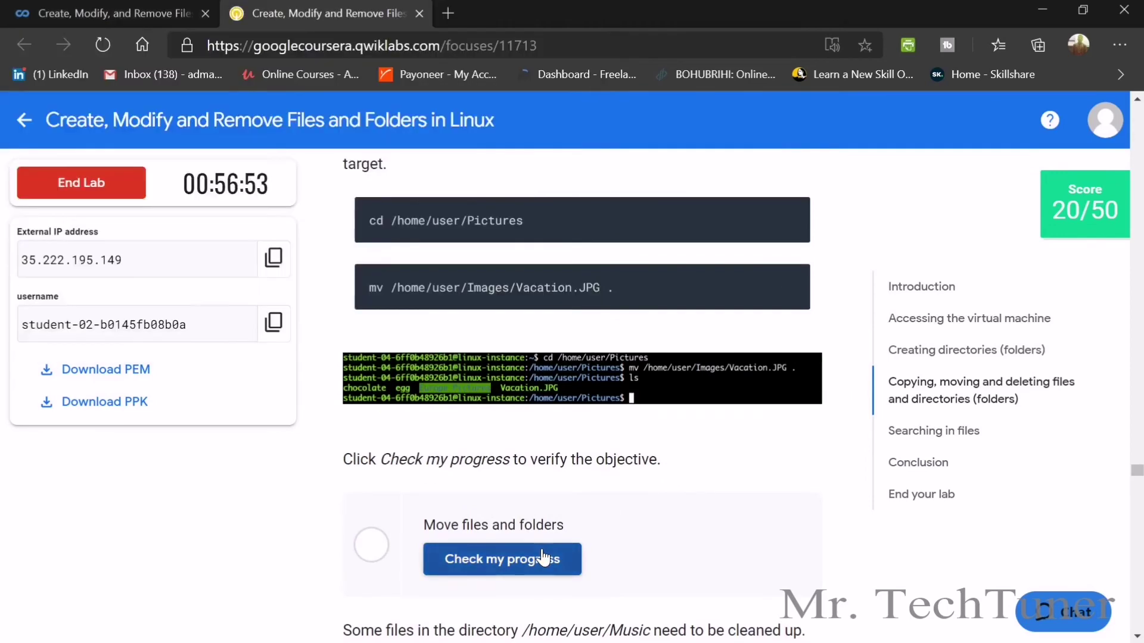
{"action": "left_click", "coordinate": [544, 557]}
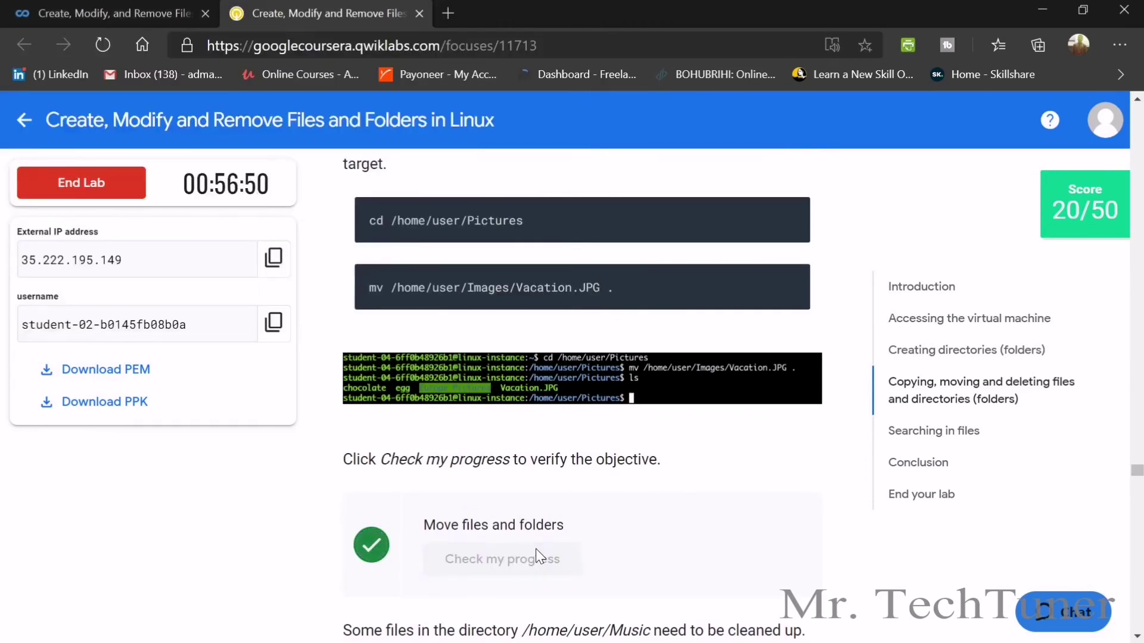
{"action": "scroll", "coordinate": [489, 519], "scroll_direction": "down", "scroll_amount": 7}
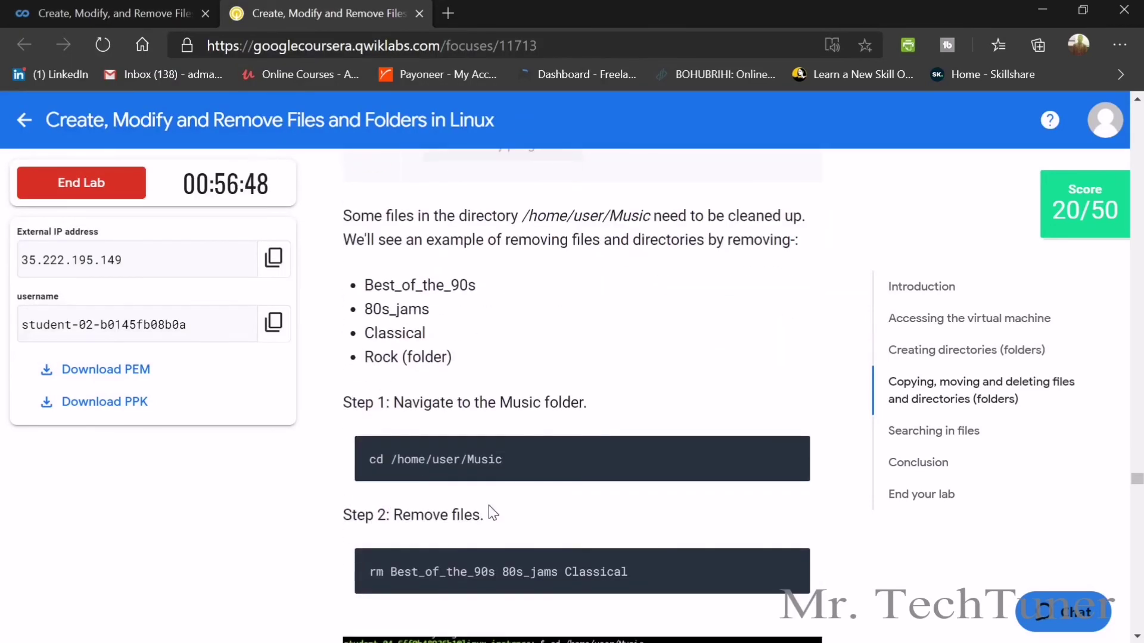
In Music, delete Best_of_the_90s, 80s_jams and Classical.
{"action": "left_click", "coordinate": [794, 454]}
{"action": "key", "text": "alt+Tab"}
{"action": "key", "text": "shift+Insert"}
{"action": "key", "text": "Return"}
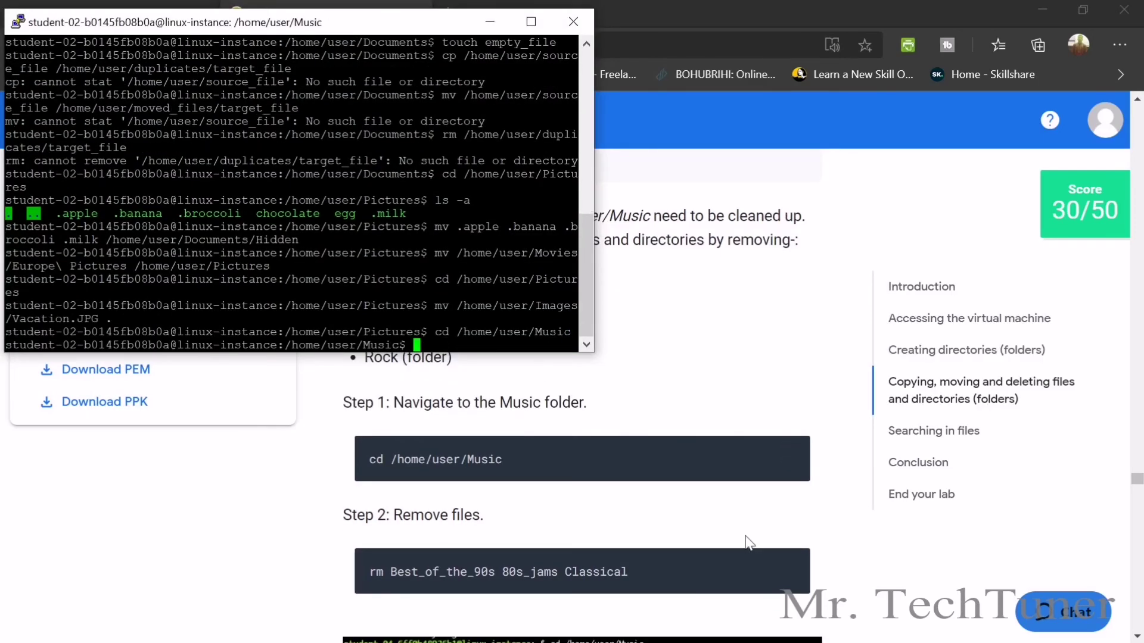
{"action": "scroll", "coordinate": [748, 542], "scroll_direction": "down", "scroll_amount": 1}
{"action": "left_click", "coordinate": [794, 482]}
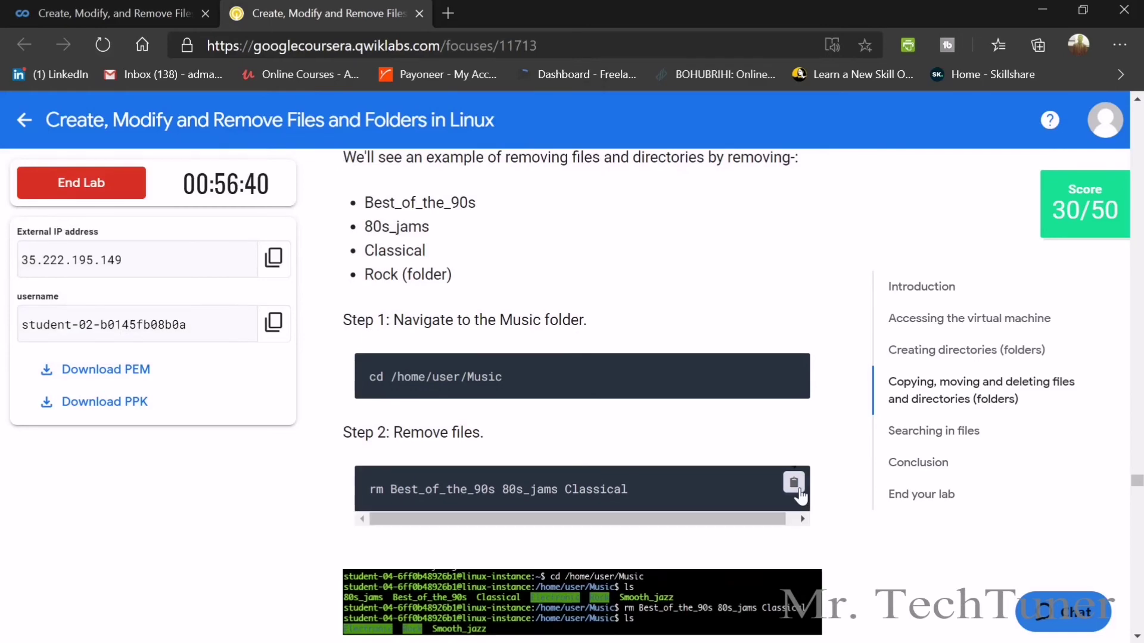
{"action": "key", "text": "alt+Tab"}
{"action": "key", "text": "shift+Insert"}
{"action": "key", "text": "Return"}
Remove the empty Rock folder and verify the Remove files and folders objective.
{"action": "scroll", "coordinate": [638, 477], "scroll_direction": "down", "scroll_amount": 4}
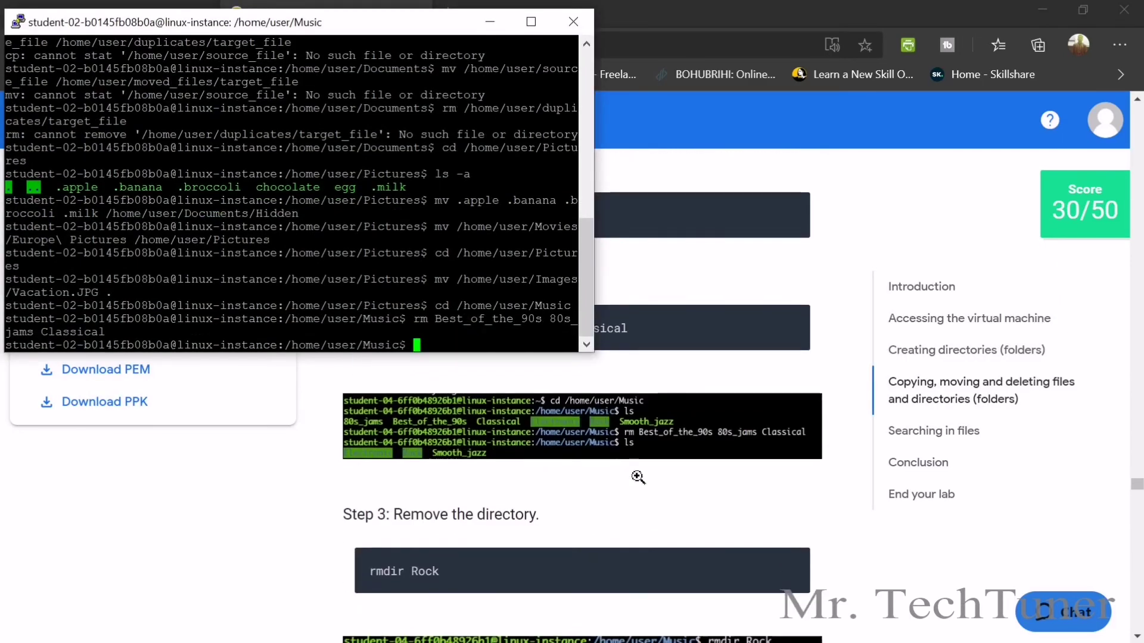
{"action": "key", "text": "alt+Tab"}
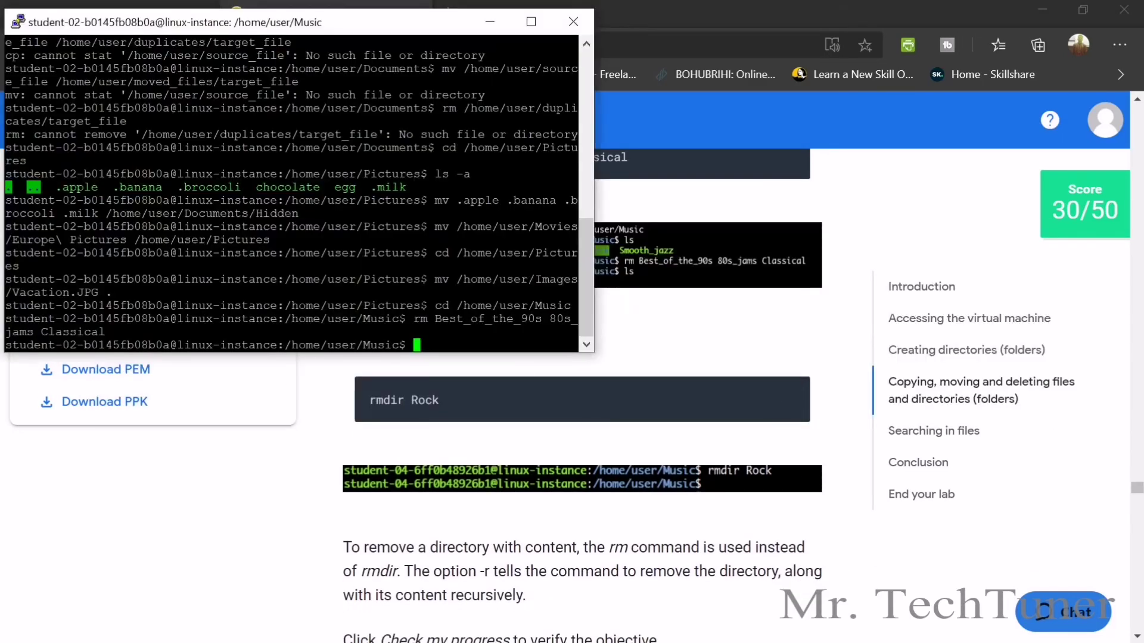
{"action": "key", "text": "Return"}
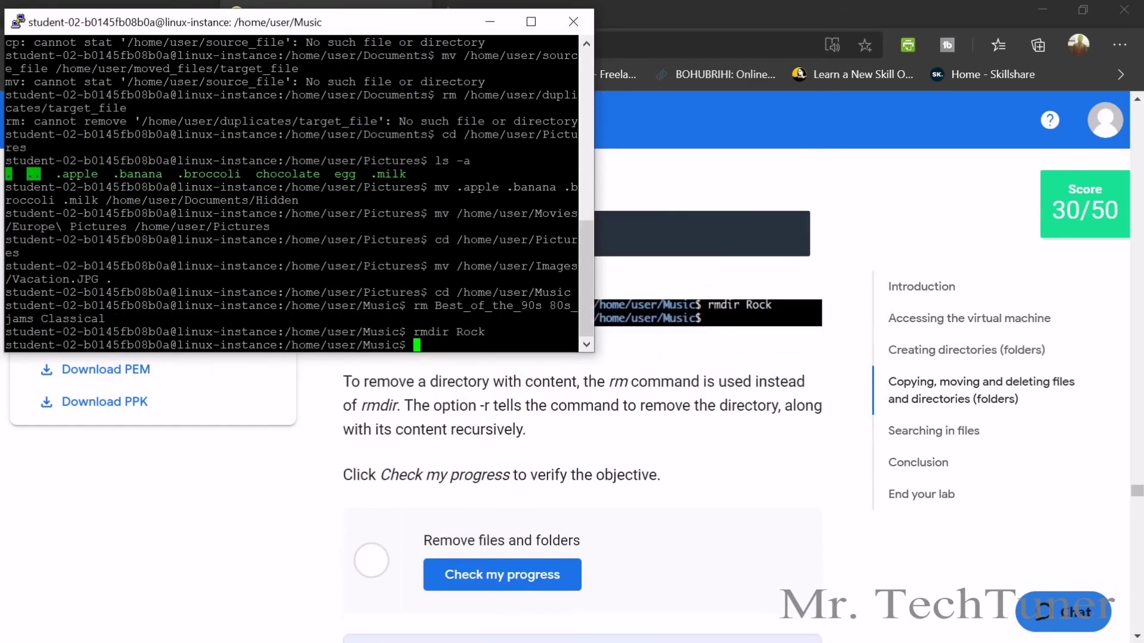
{"action": "scroll", "coordinate": [468, 496], "scroll_direction": "down", "scroll_amount": 4}
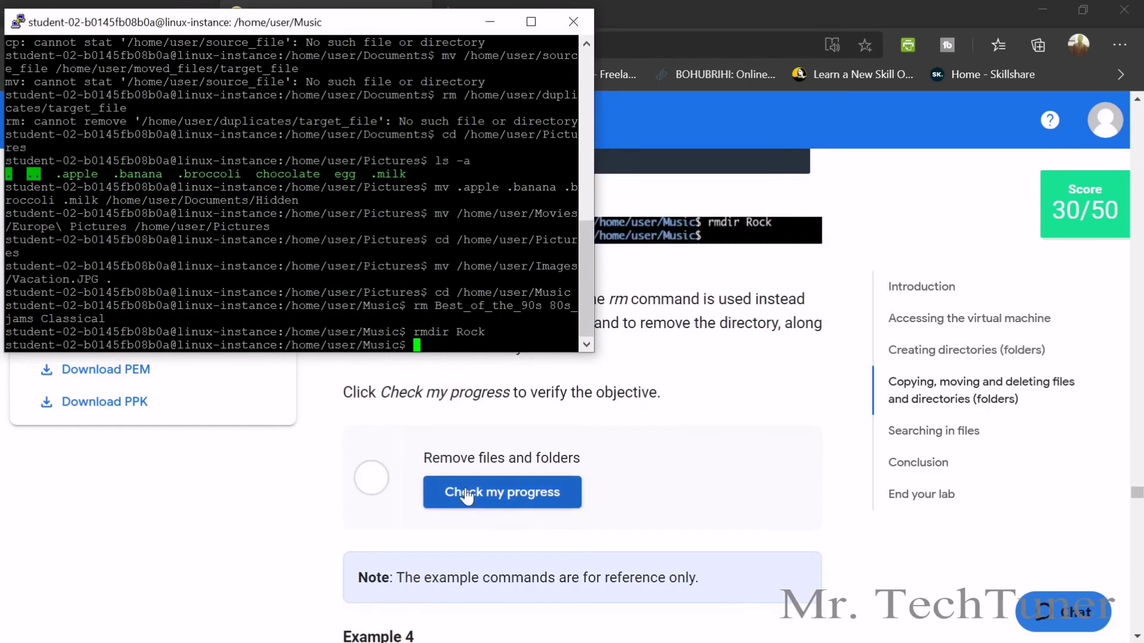
{"action": "left_click", "coordinate": [469, 496]}
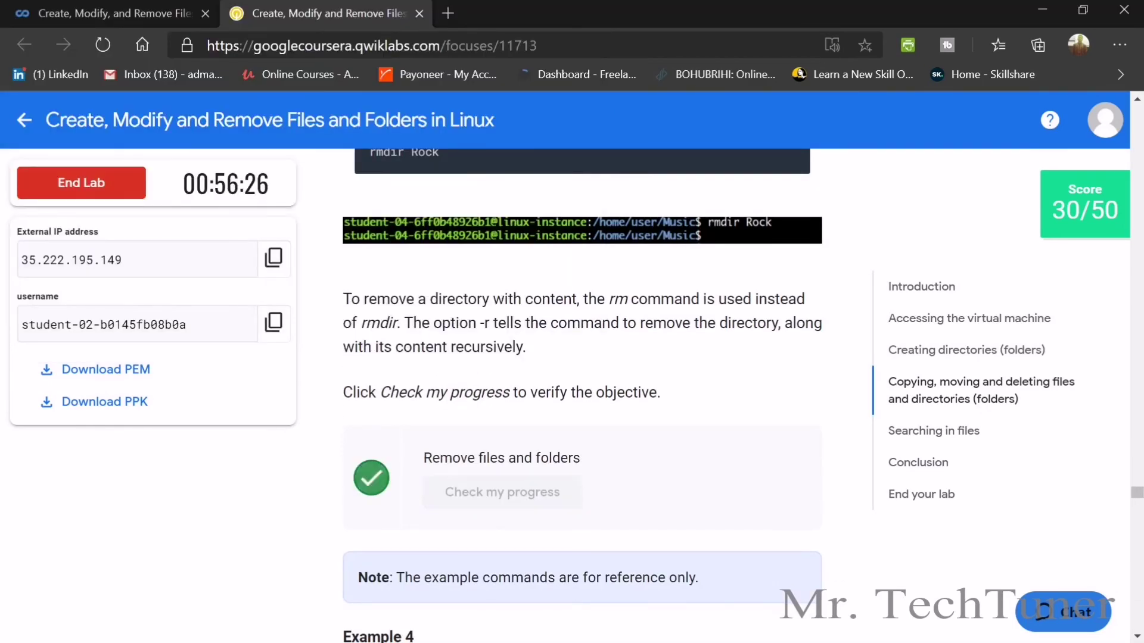
Run the rm -r non_empty_dir example command.
{"action": "scroll", "coordinate": [509, 405], "scroll_direction": "down", "scroll_amount": 4}
{"action": "scroll", "coordinate": [512, 408], "scroll_direction": "down", "scroll_amount": 5}
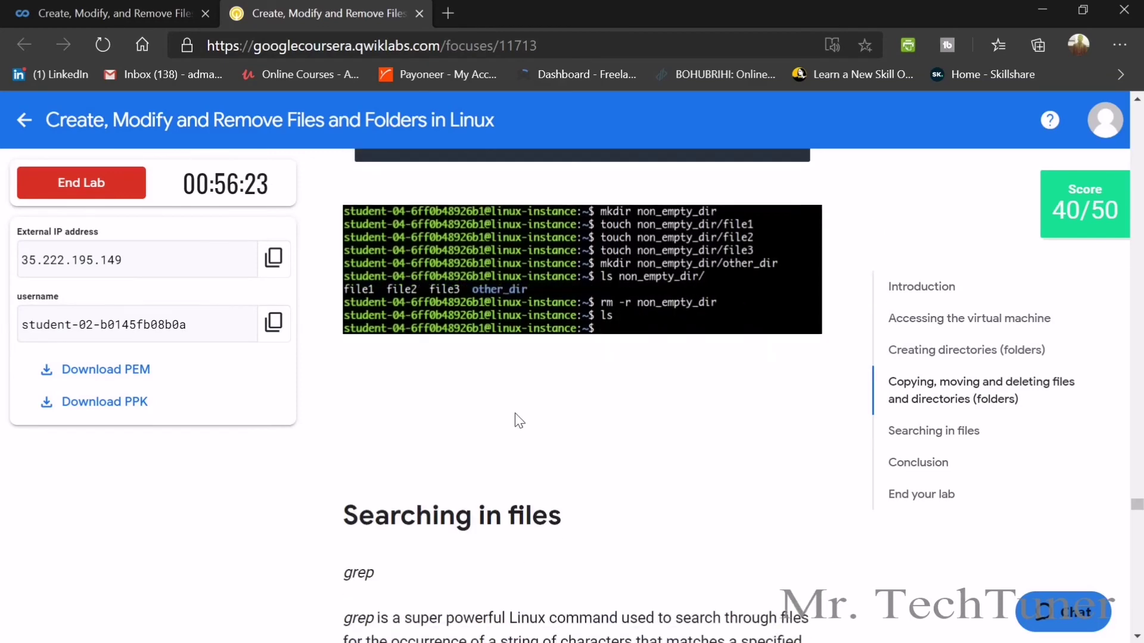
{"action": "scroll", "coordinate": [515, 411], "scroll_direction": "up", "scroll_amount": 4}
{"action": "left_click", "coordinate": [792, 356]}
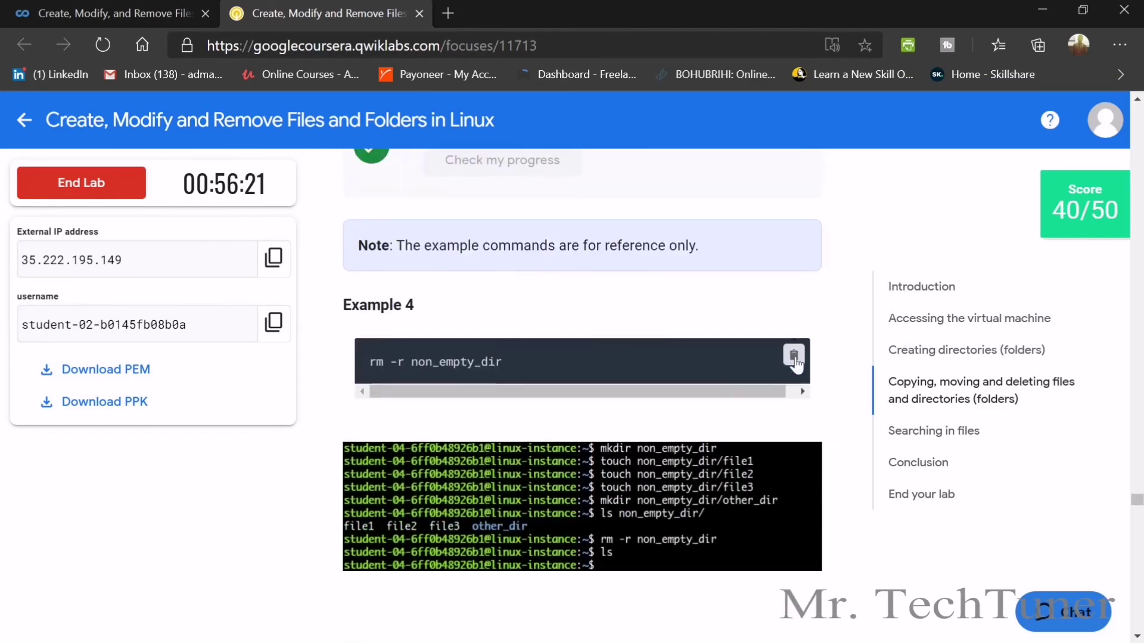
{"action": "key", "text": "alt+Tab"}
{"action": "key", "text": "shift+Insert"}
{"action": "key", "text": "Return"}
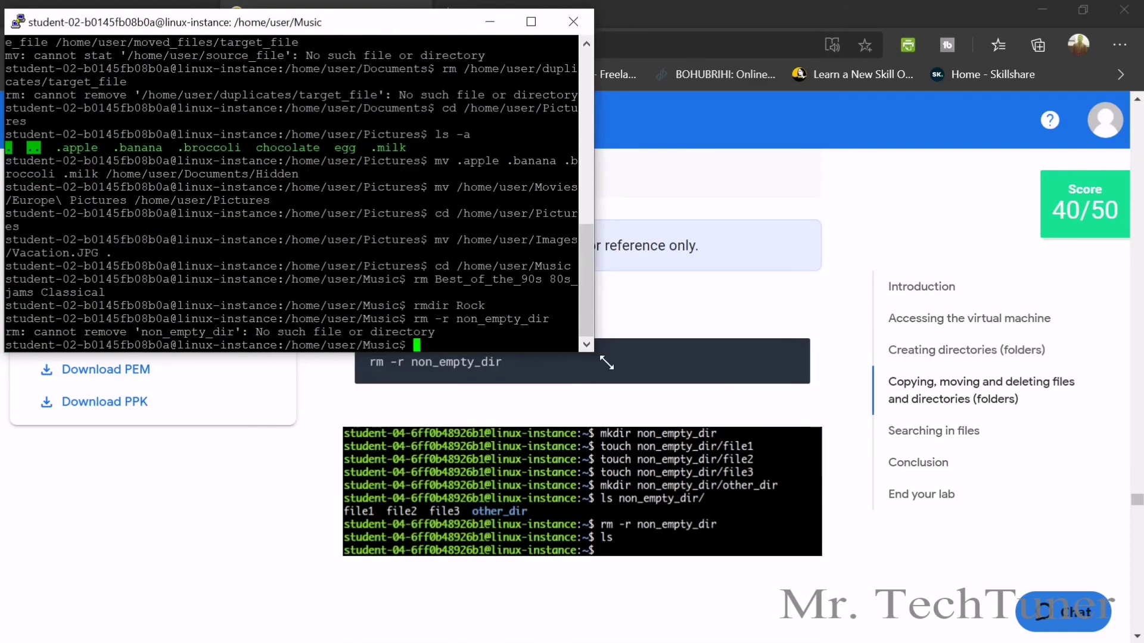
{"action": "scroll", "coordinate": [719, 415], "scroll_direction": "down", "scroll_amount": 7}
{"action": "scroll", "coordinate": [719, 415], "scroll_direction": "up", "scroll_amount": 10}
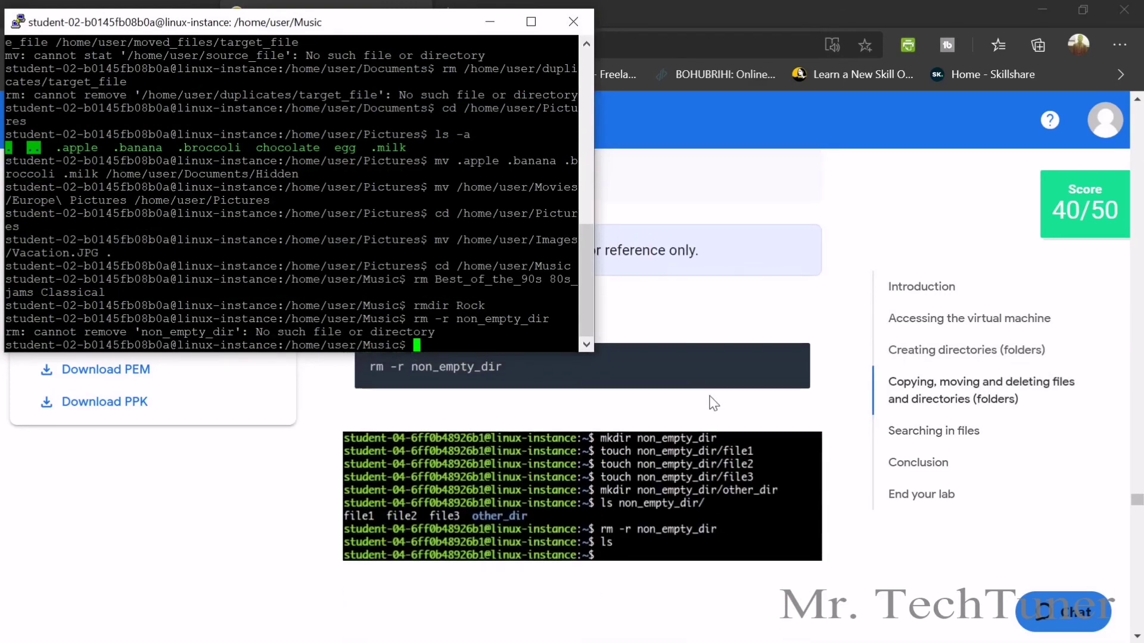
{"action": "scroll", "coordinate": [714, 399], "scroll_direction": "down", "scroll_amount": 5}
Search the Downloads files for the word "vacation" with grep -rw.
{"action": "left_click", "coordinate": [713, 399]}
{"action": "scroll", "coordinate": [630, 439], "scroll_direction": "down", "scroll_amount": 11}
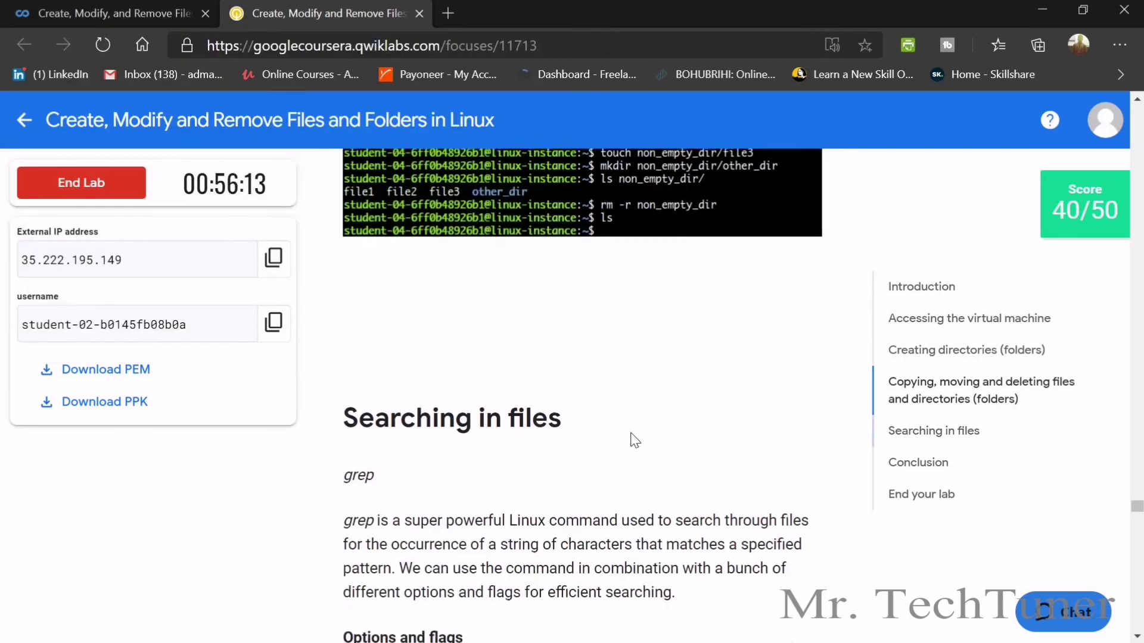
{"action": "scroll", "coordinate": [628, 426], "scroll_direction": "down", "scroll_amount": 1}
{"action": "scroll", "coordinate": [628, 433], "scroll_direction": "up", "scroll_amount": 6}
{"action": "scroll", "coordinate": [629, 432], "scroll_direction": "down", "scroll_amount": 7}
{"action": "scroll", "coordinate": [635, 437], "scroll_direction": "down", "scroll_amount": 1}
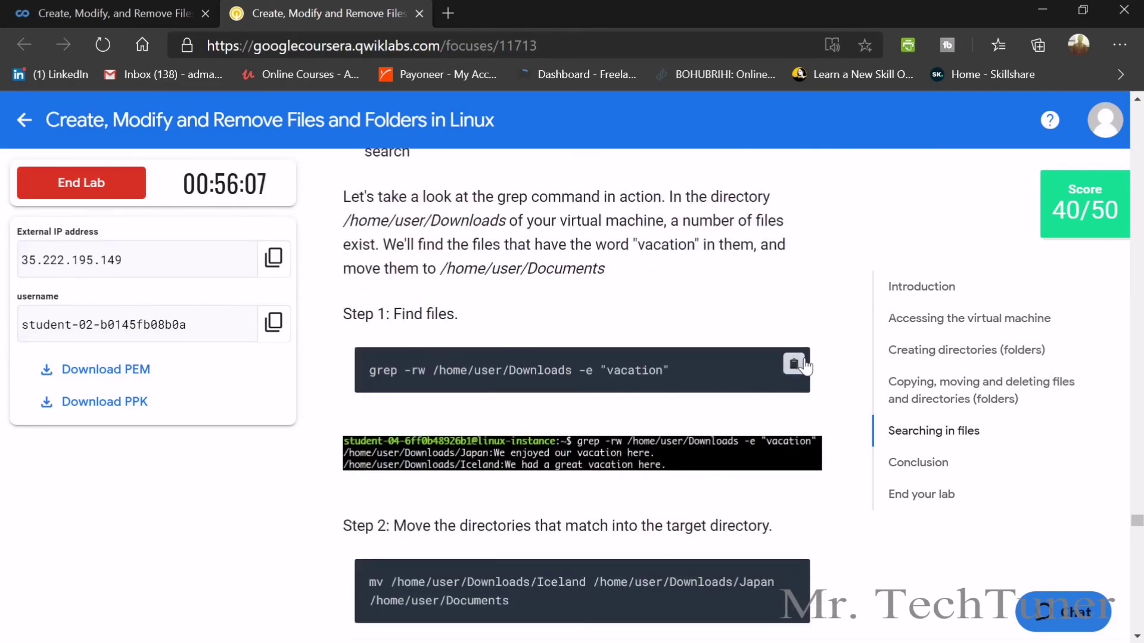
{"action": "left_click", "coordinate": [805, 365]}
{"action": "key", "text": "alt+Tab"}
{"action": "key", "text": "shift+Insert"}
{"action": "key", "text": "Return"}
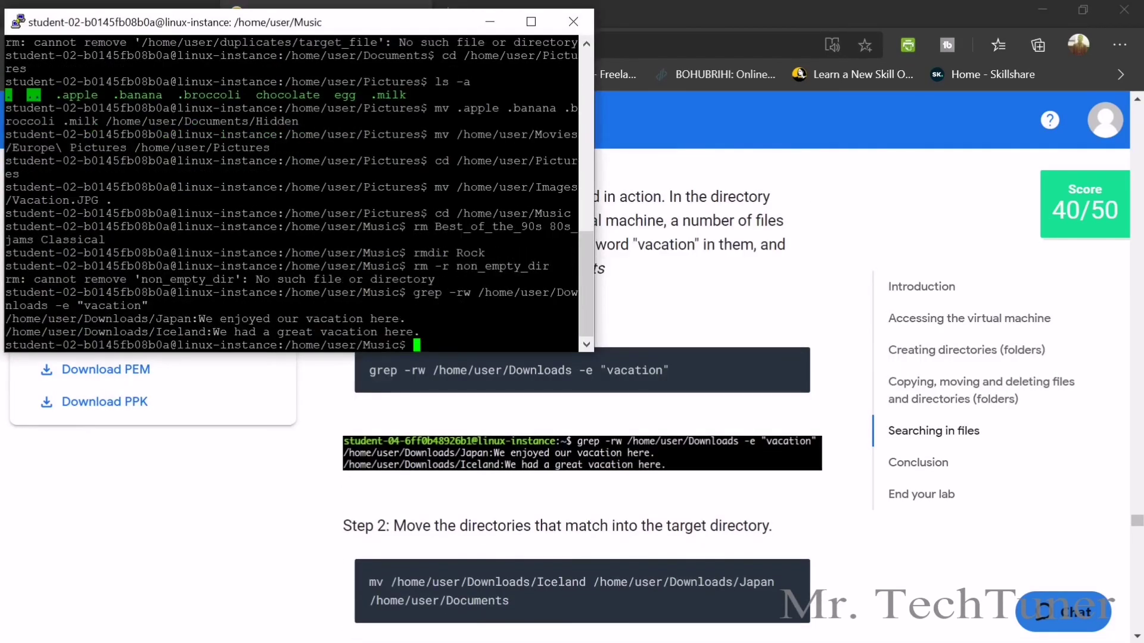
Move the Iceland and Japan directories into /home/user/Documents.
{"action": "scroll", "coordinate": [620, 464], "scroll_direction": "down", "scroll_amount": 5}
{"action": "left_click", "coordinate": [793, 246]}
{"action": "key", "text": "alt+Tab"}
{"action": "key", "text": "shift+Insert"}
{"action": "key", "text": "Return"}
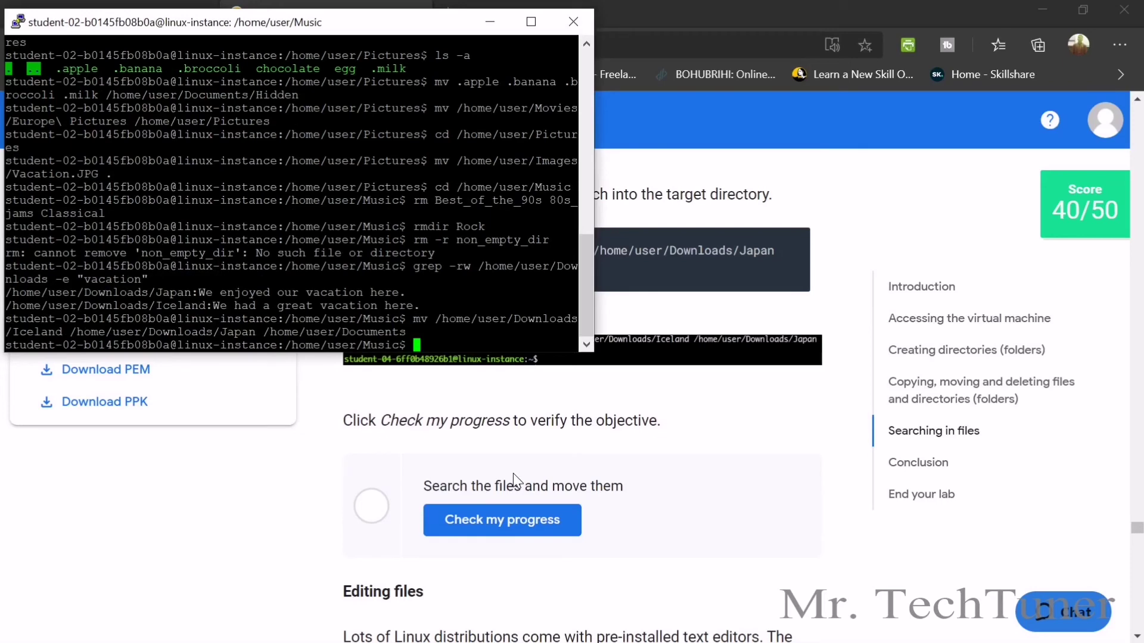
Check progress on the search-and-move objective, bringing the lab score to 50/50.
{"action": "left_click", "coordinate": [503, 527]}
{"action": "scroll", "coordinate": [507, 522], "scroll_direction": "down", "scroll_amount": 3}
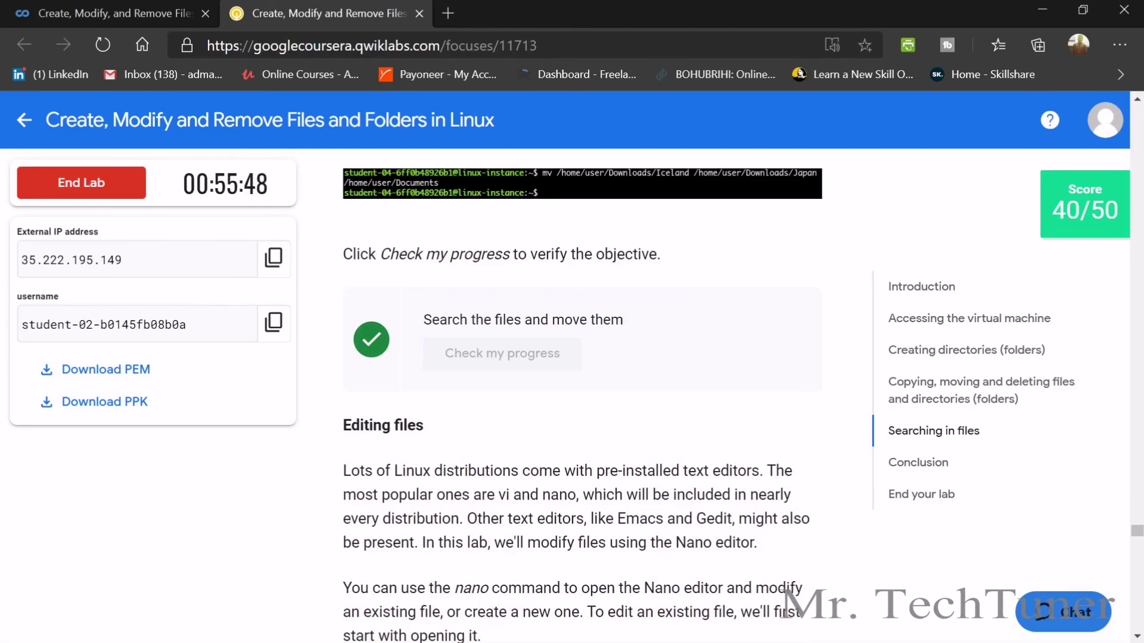
{"action": "scroll", "coordinate": [581, 457], "scroll_direction": "down", "scroll_amount": 8}
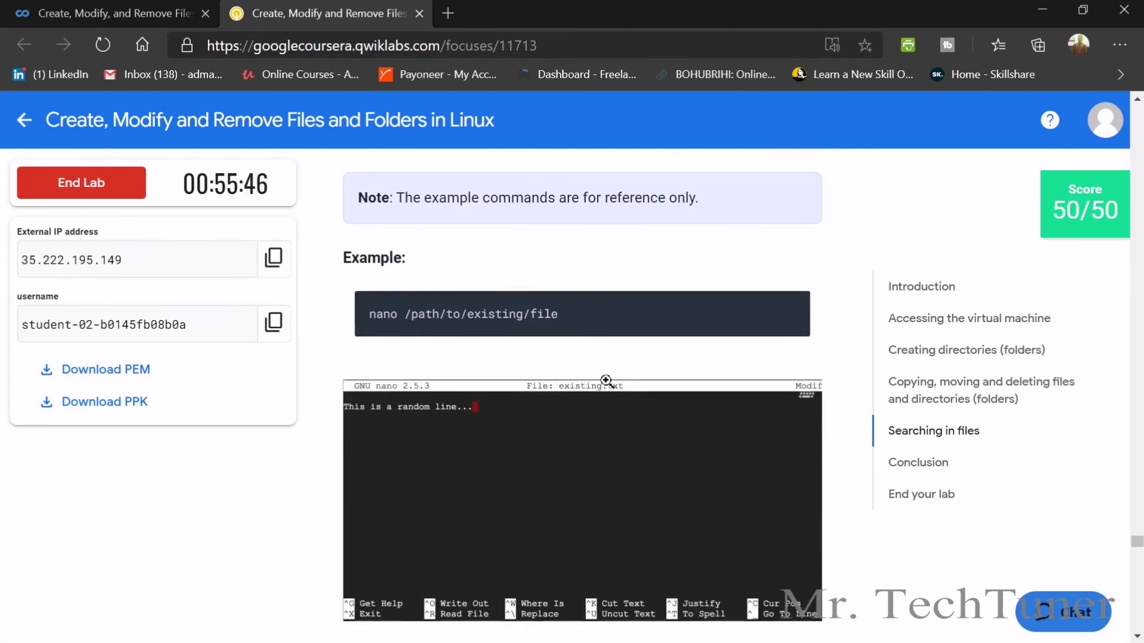
Open /path/to/existing/file in nano in PuTTY and bring up its Ctrl+O save prompt.
{"action": "key", "text": "alt+Tab"}
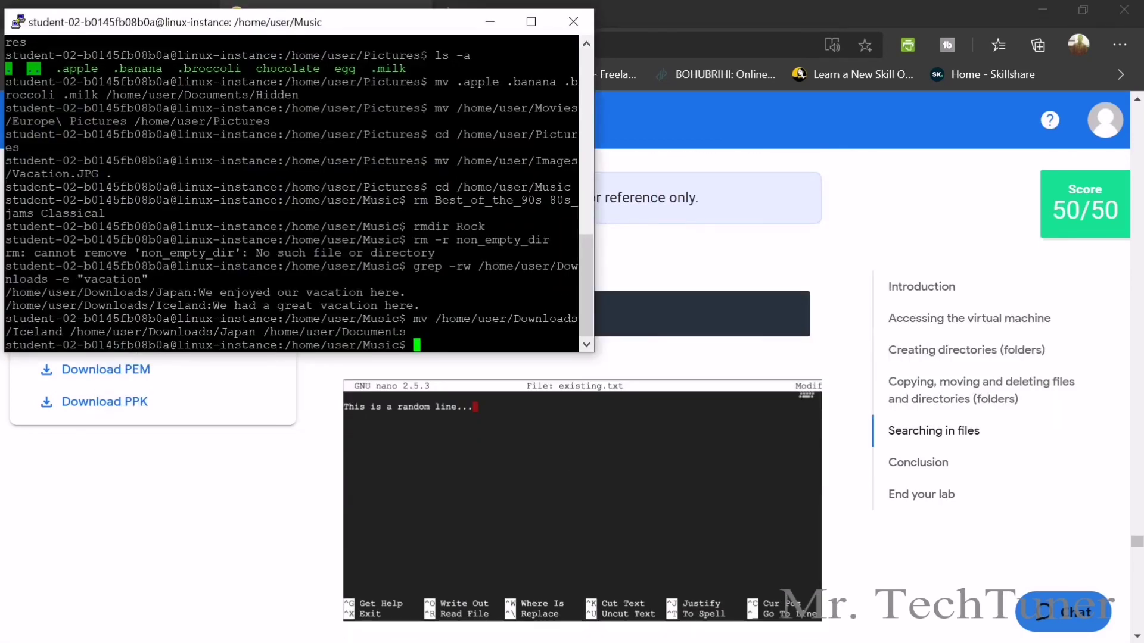
{"action": "key", "text": "shift+Insert"}
{"action": "key", "text": "Return"}
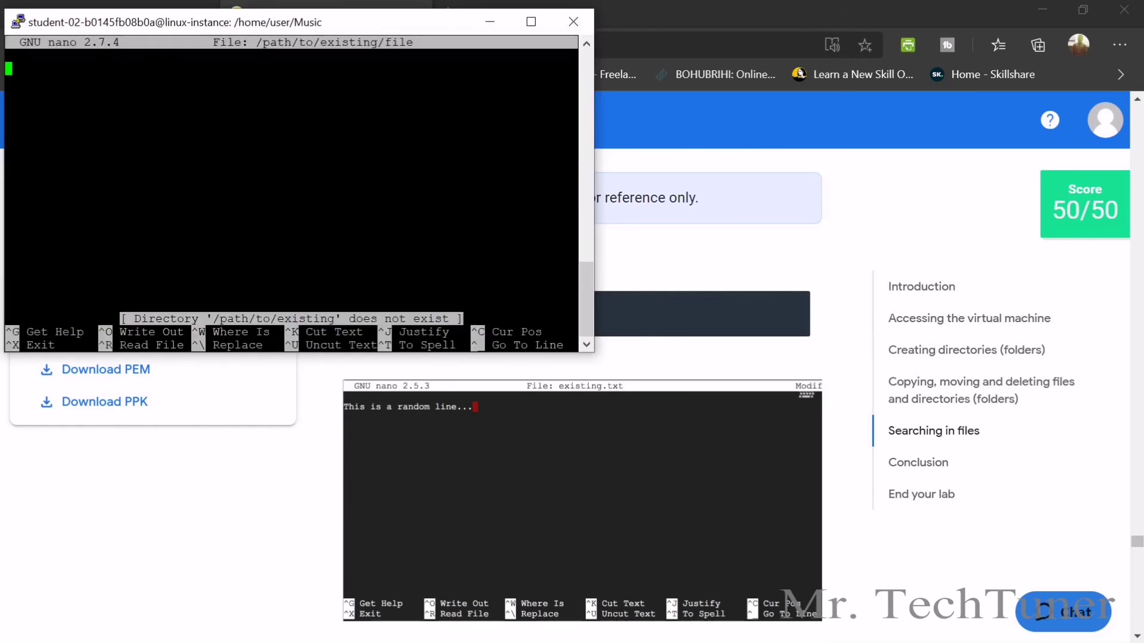
{"action": "scroll", "coordinate": [540, 462], "scroll_direction": "up", "scroll_amount": 3}
{"action": "scroll", "coordinate": [540, 462], "scroll_direction": "down", "scroll_amount": 5}
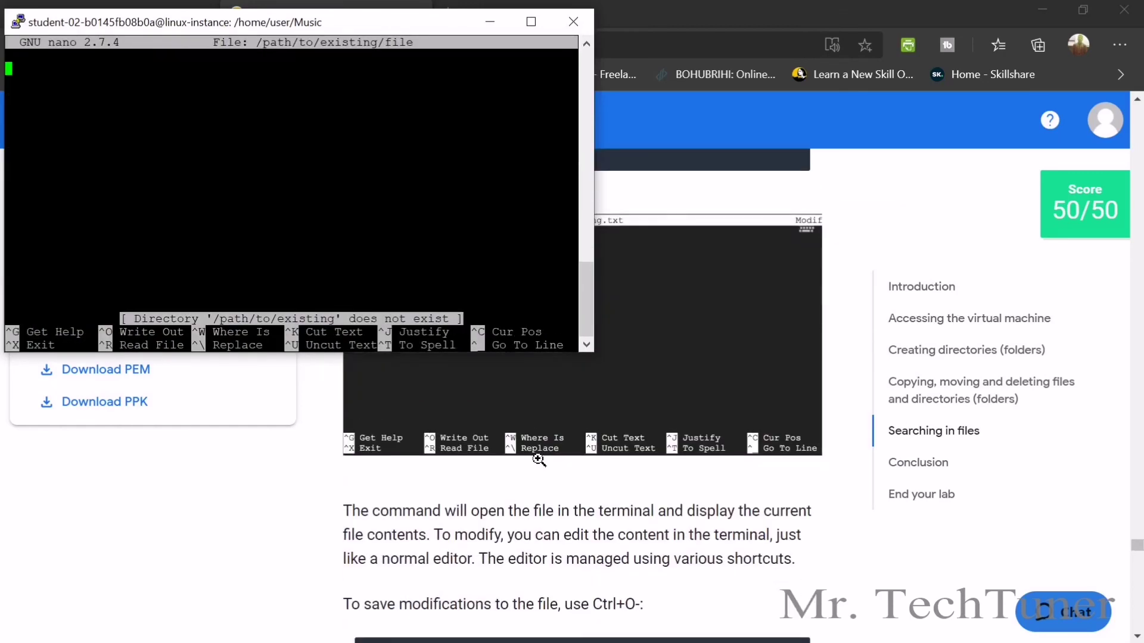
{"action": "scroll", "coordinate": [539, 456], "scroll_direction": "down", "scroll_amount": 1}
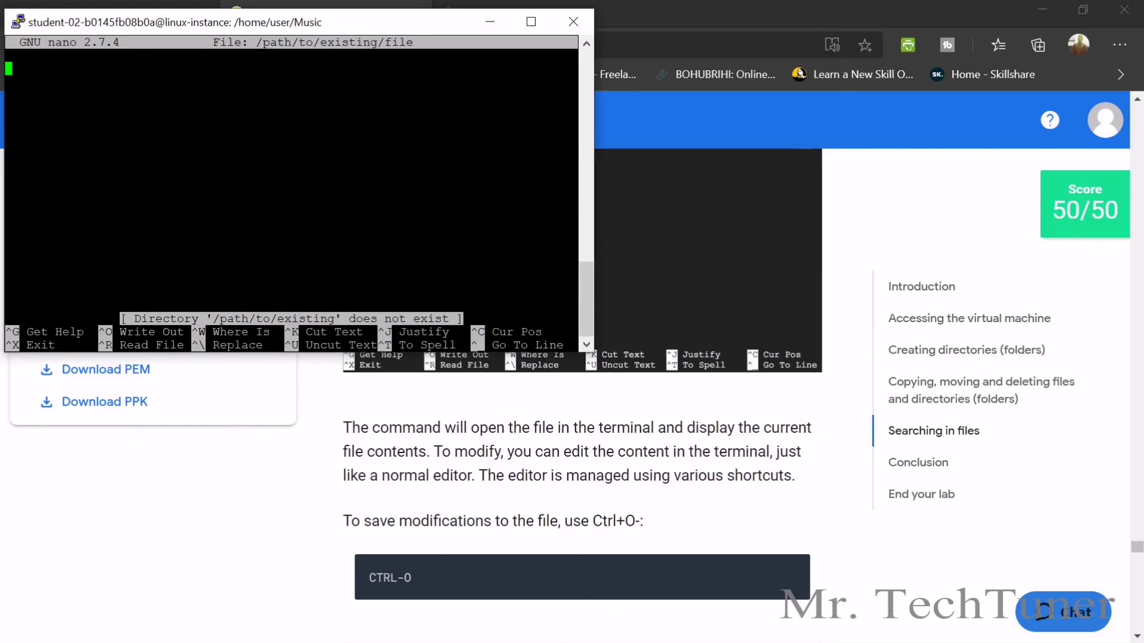
{"action": "key", "text": "ctrl+o"}
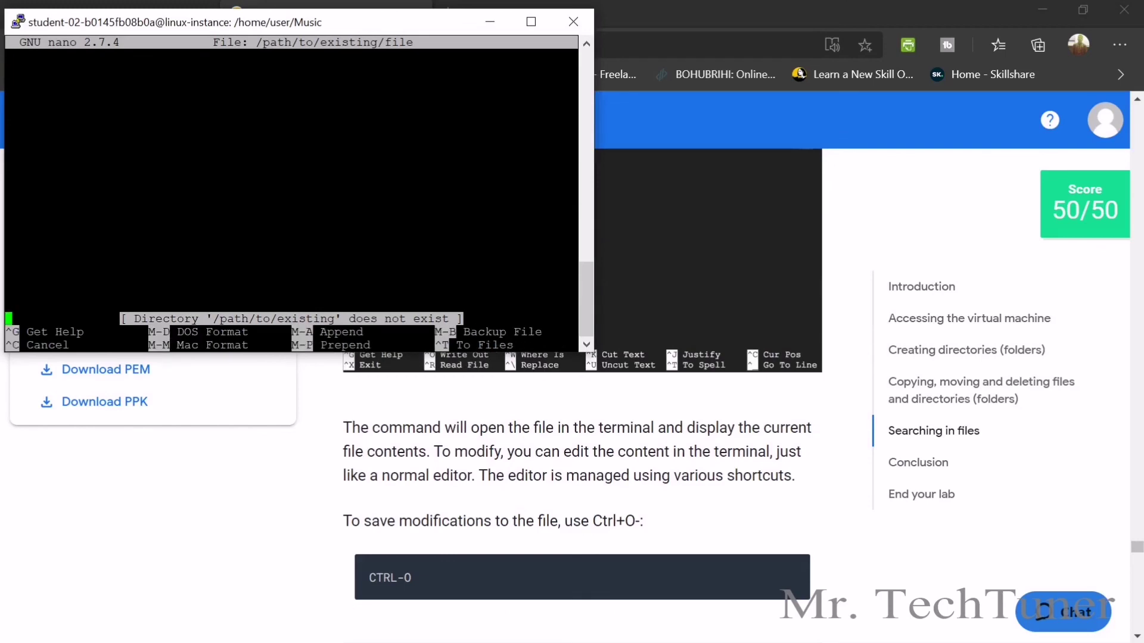
{"action": "scroll", "coordinate": [493, 414], "scroll_direction": "down", "scroll_amount": 2}
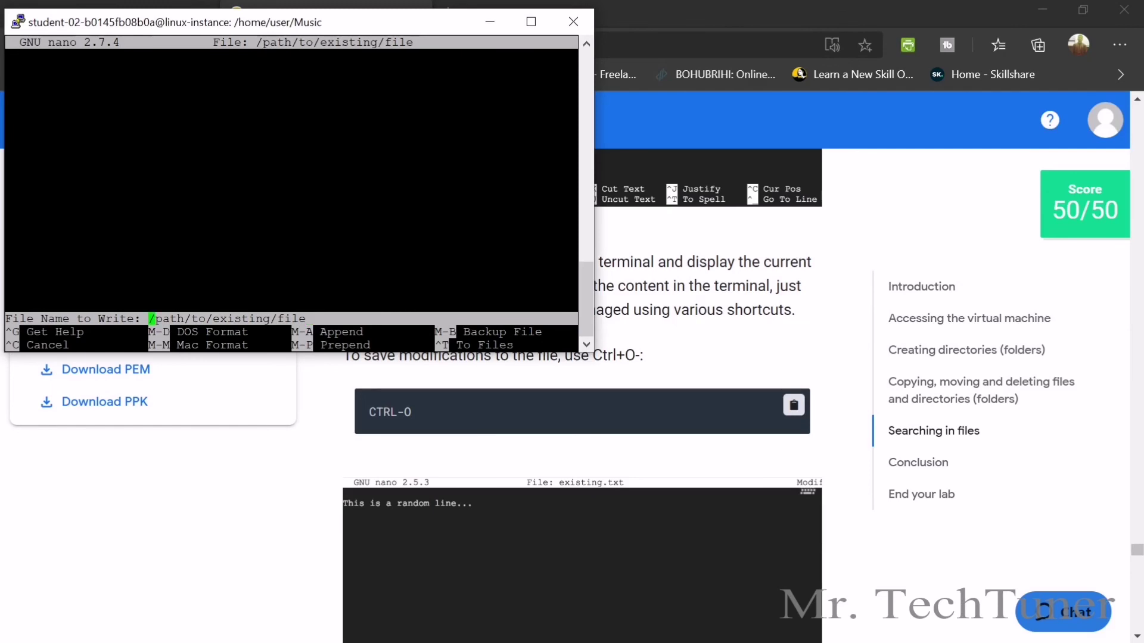
{"action": "scroll", "coordinate": [501, 441], "scroll_direction": "down", "scroll_amount": 15}
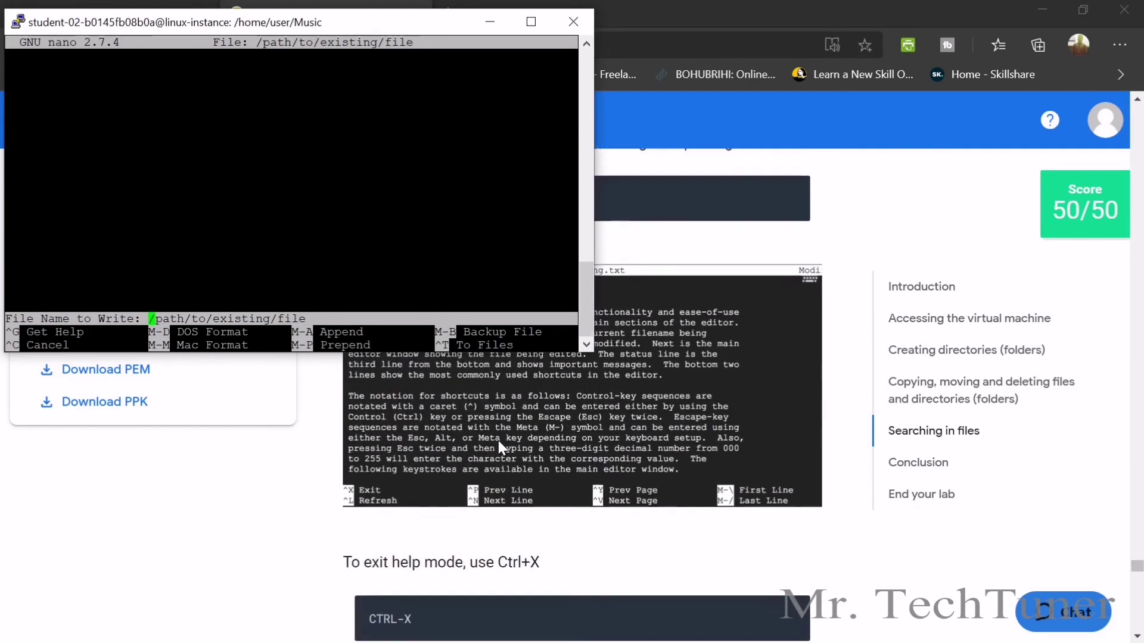
{"action": "scroll", "coordinate": [500, 453], "scroll_direction": "down", "scroll_amount": 15}
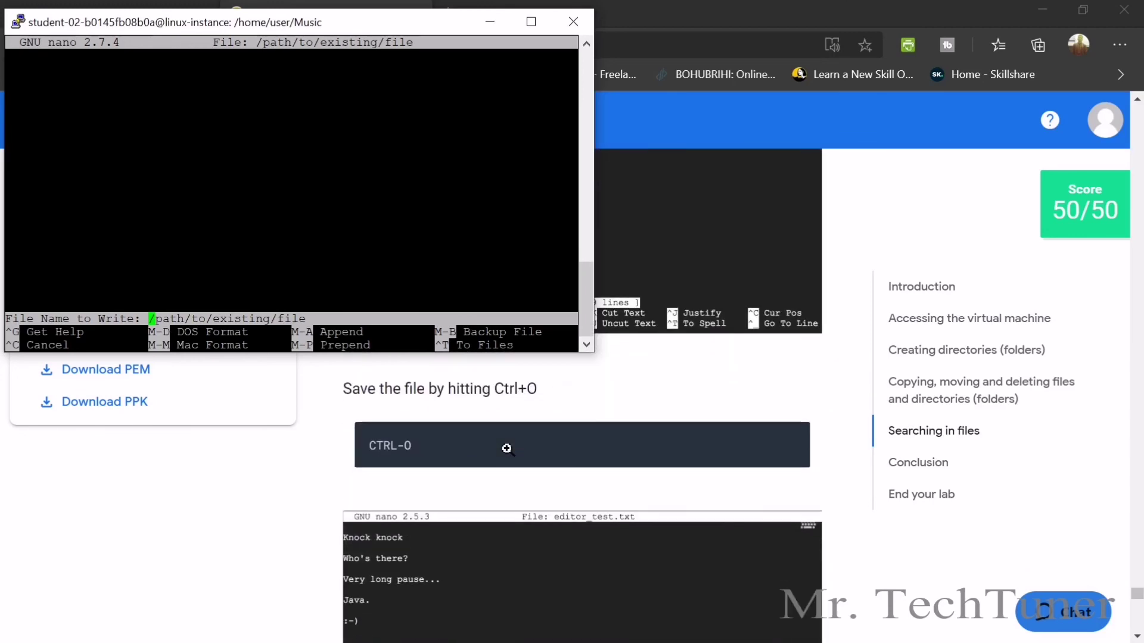
{"action": "scroll", "coordinate": [501, 458], "scroll_direction": "down", "scroll_amount": 12}
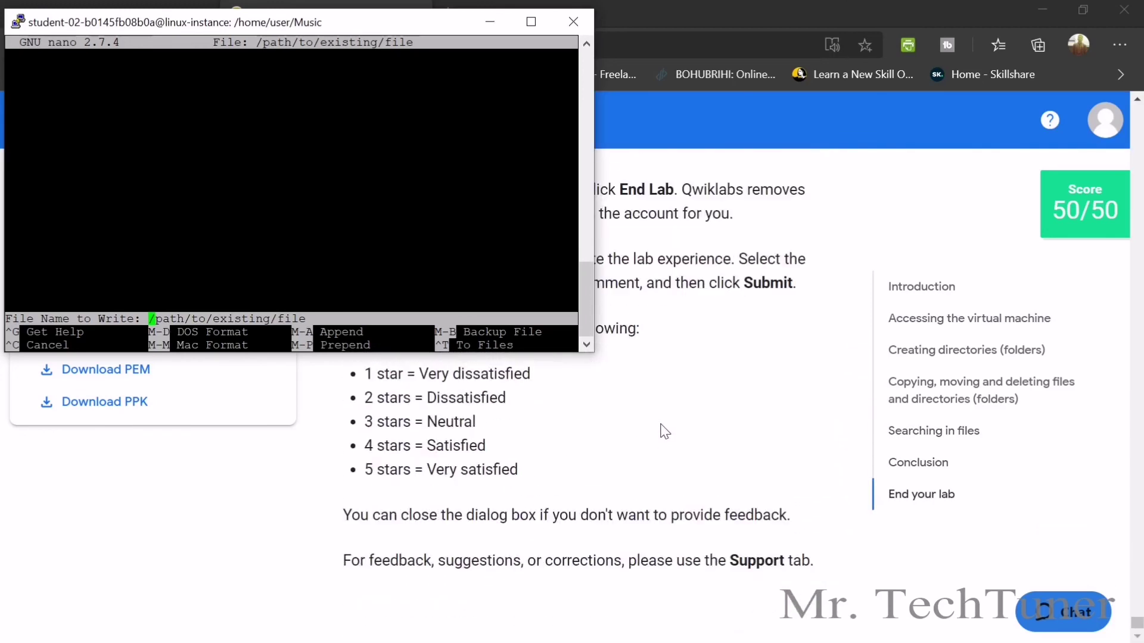
Close the PuTTY session, end the lab, and submit a five-star lab rating.
{"action": "left_click", "coordinate": [575, 21]}
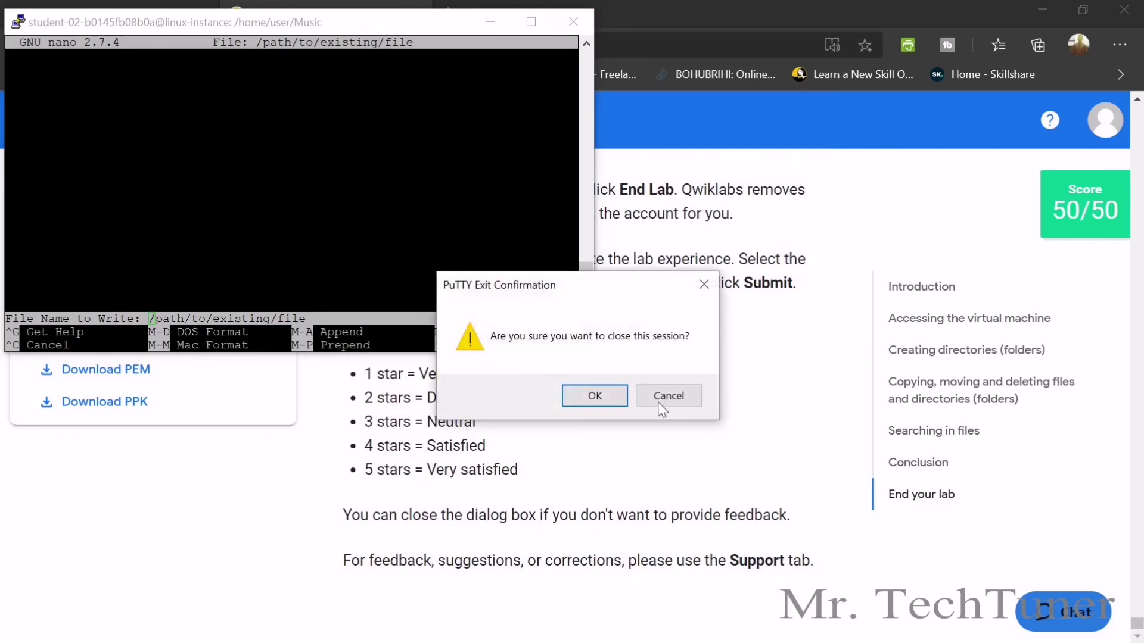
{"action": "left_click", "coordinate": [595, 396]}
{"action": "left_click", "coordinate": [81, 182]}
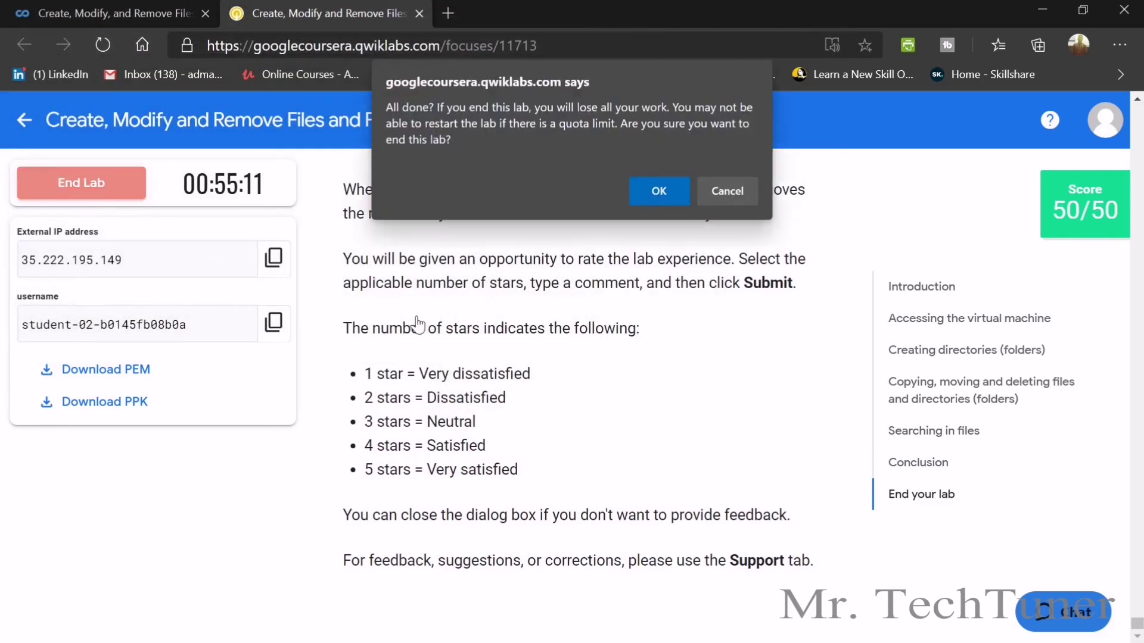
{"action": "left_click", "coordinate": [655, 192]}
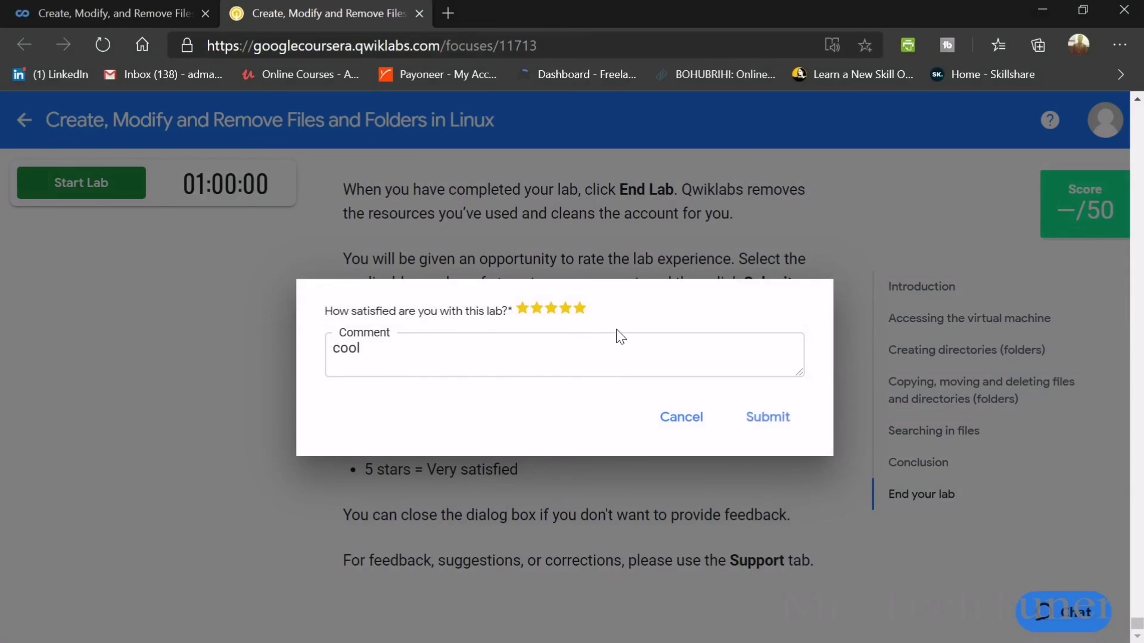
{"action": "left_click", "coordinate": [765, 416]}
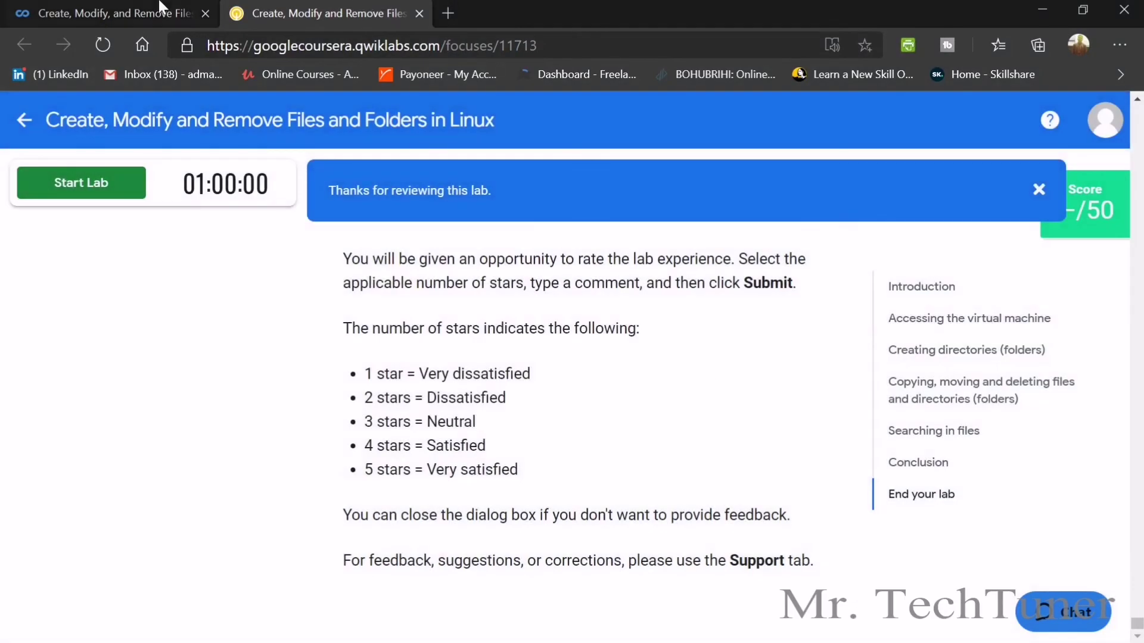
Back in Coursera, advance to the next item and open the Operating Systems and You overview.
{"action": "left_click", "coordinate": [159, 11]}
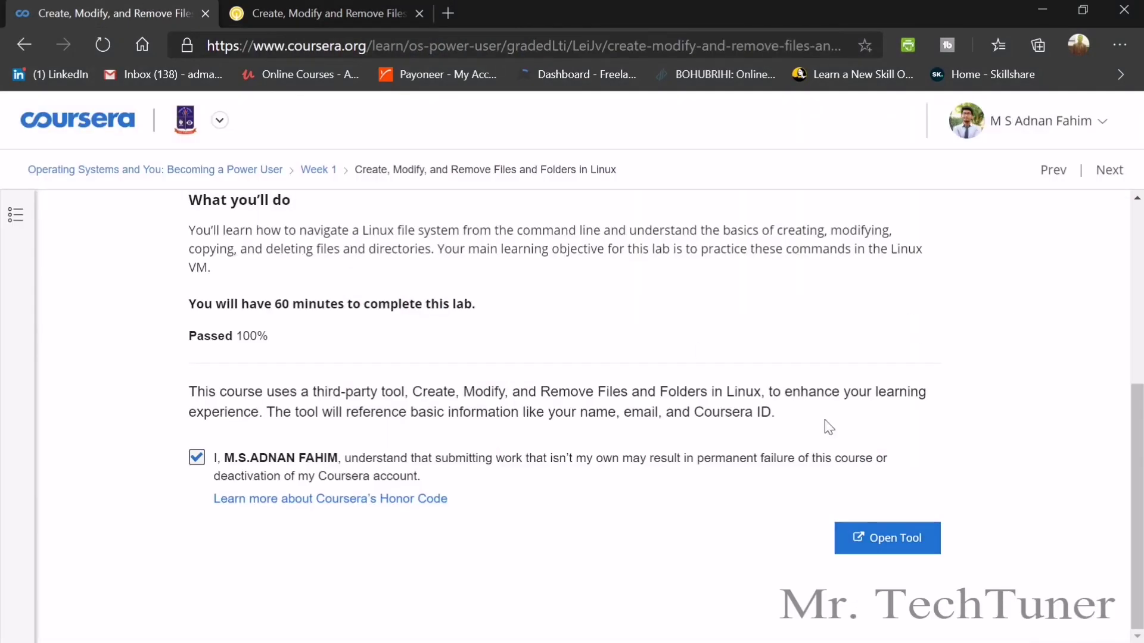
{"action": "left_click", "coordinate": [1108, 175]}
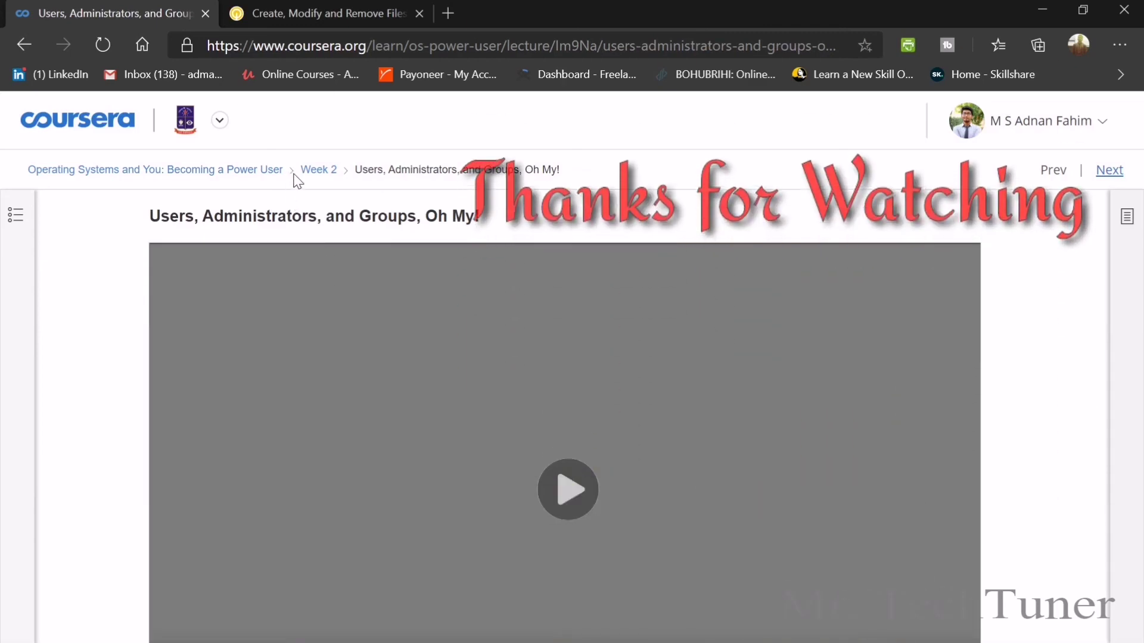
{"action": "left_click", "coordinate": [265, 169]}
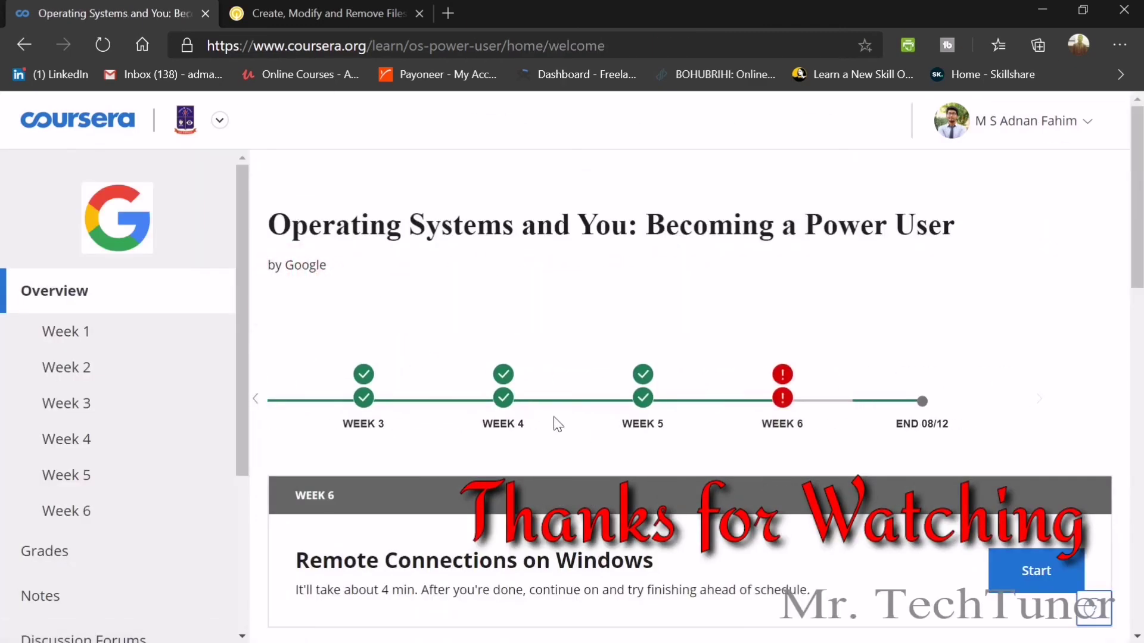
{"action": "scroll", "coordinate": [357, 383], "scroll_direction": "down", "scroll_amount": 7}
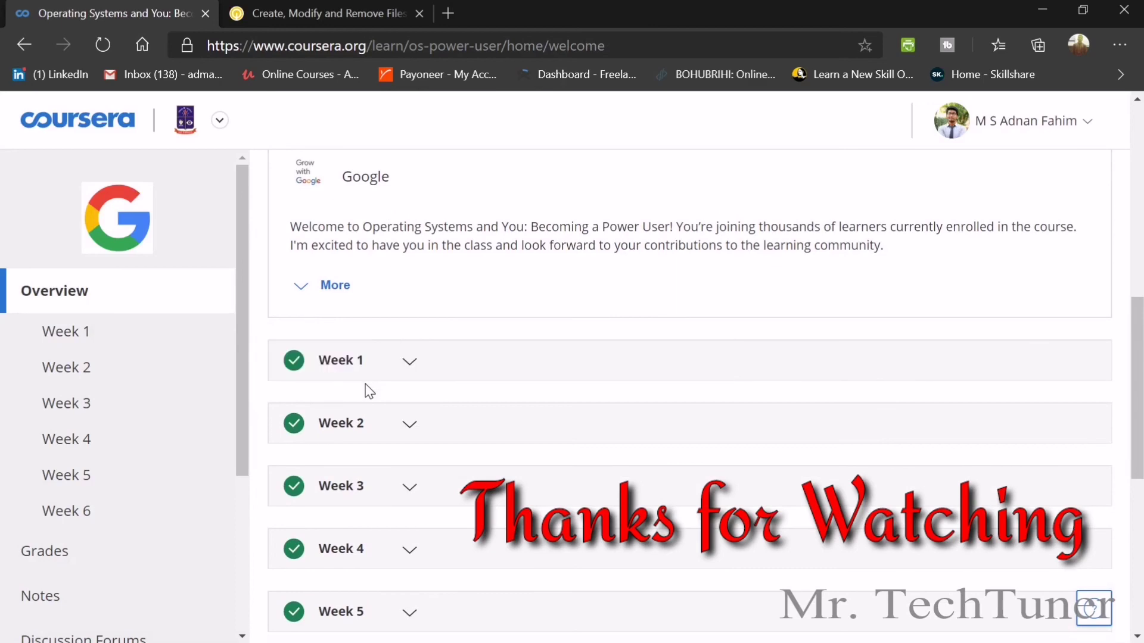